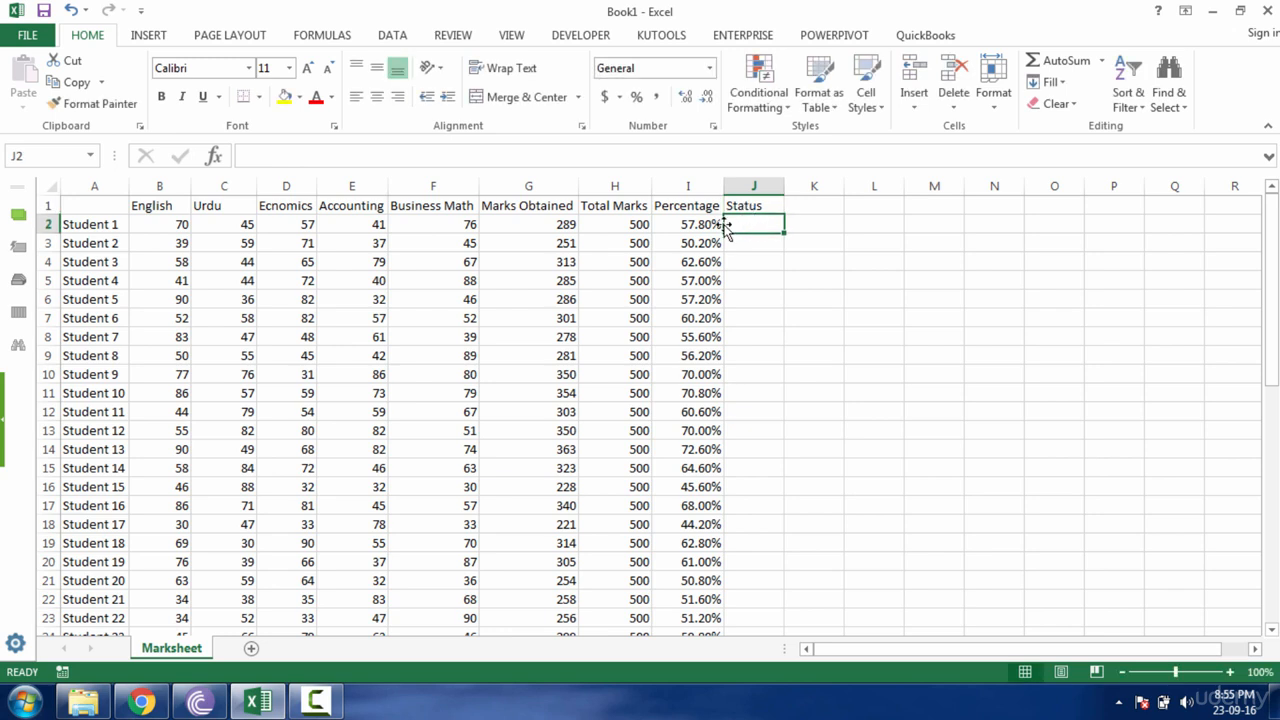
pyautogui.click(705, 224)
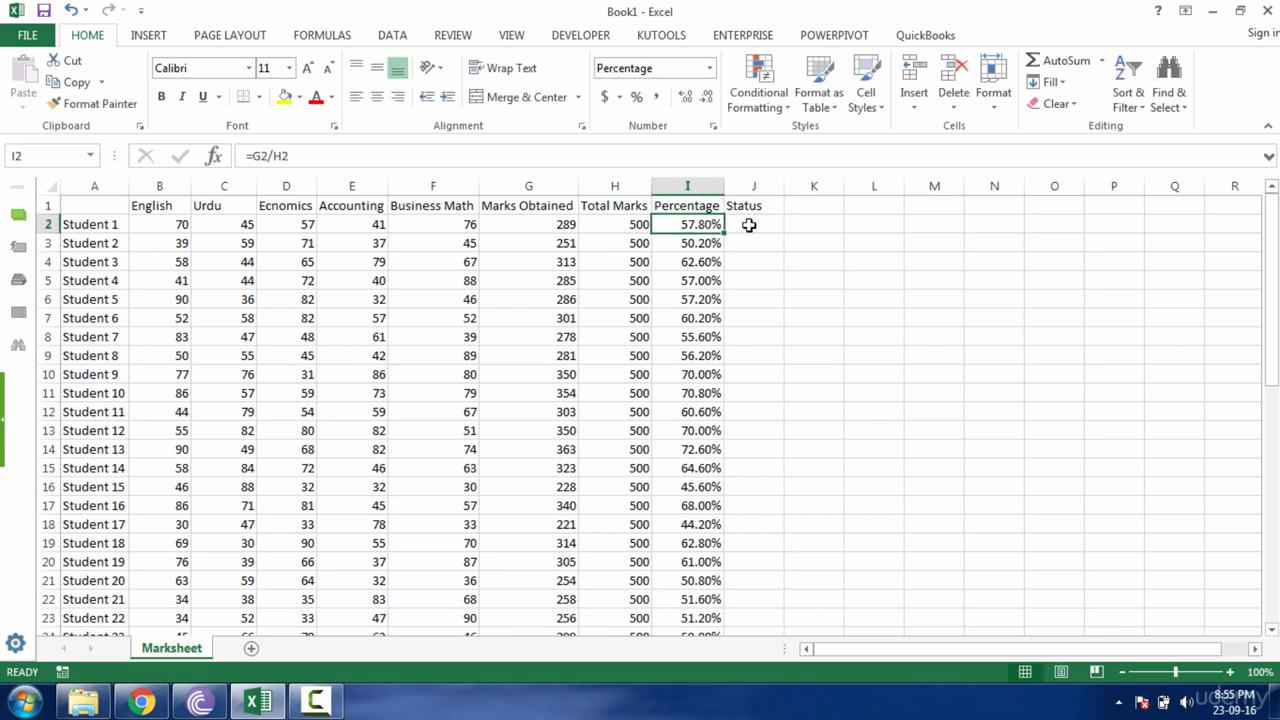
pyautogui.click(748, 222)
pyautogui.click(763, 208)
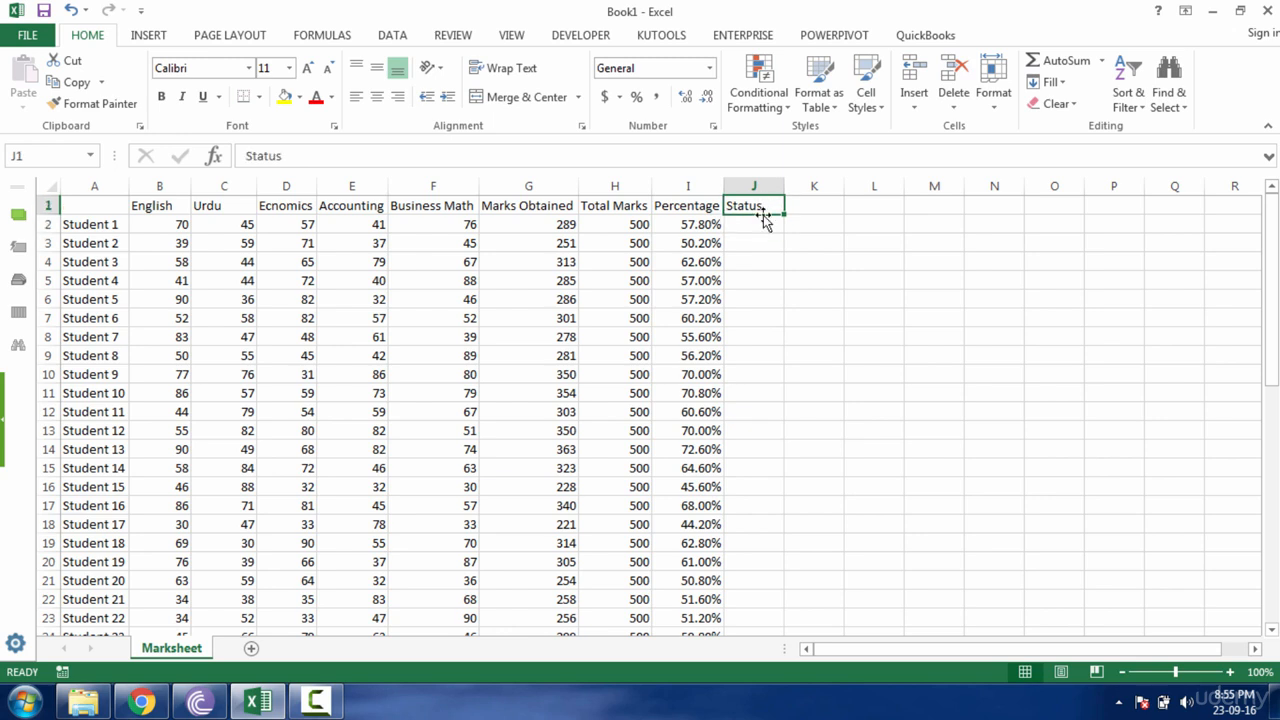
pyautogui.click(707, 225)
pyautogui.click(740, 228)
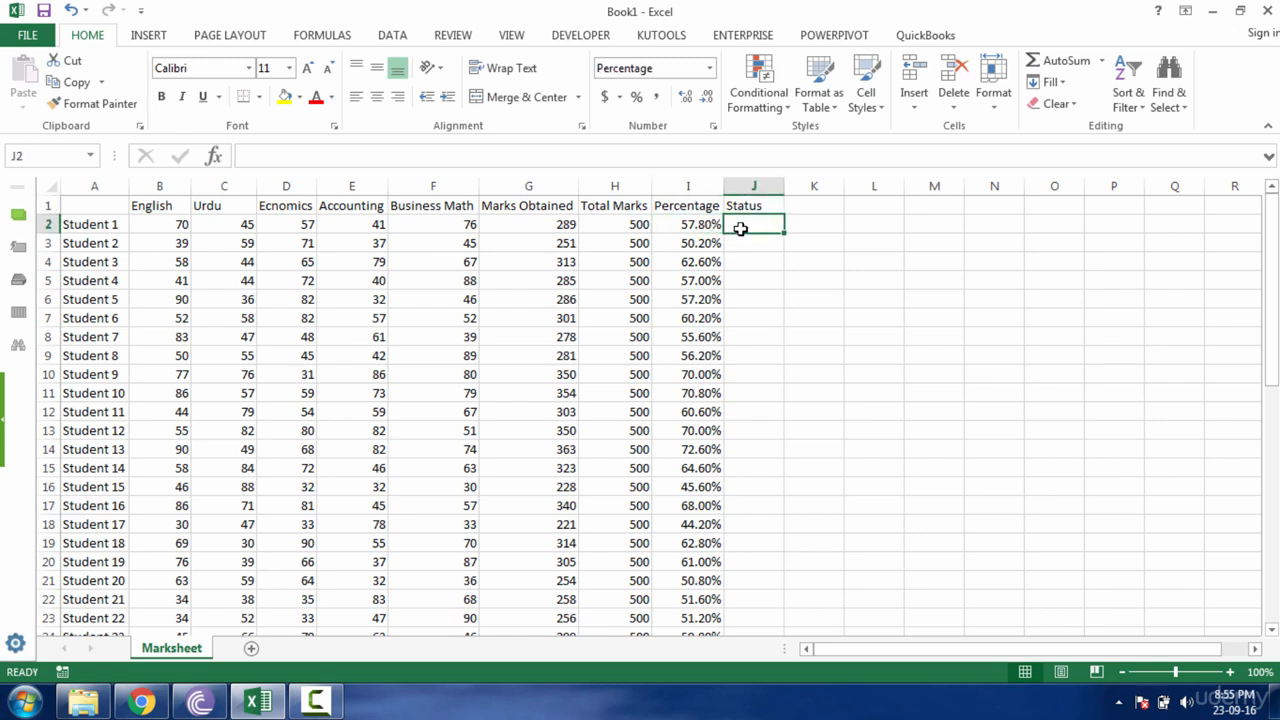
pyautogui.click(705, 224)
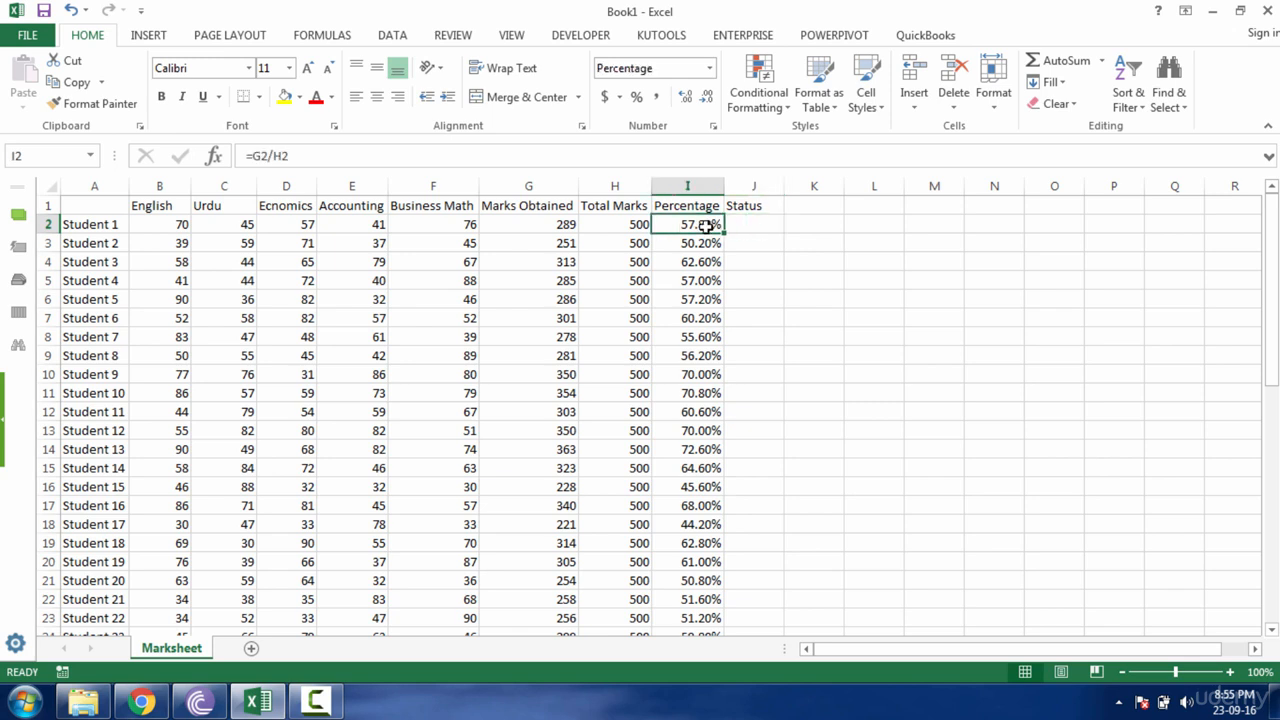
pyautogui.click(772, 226)
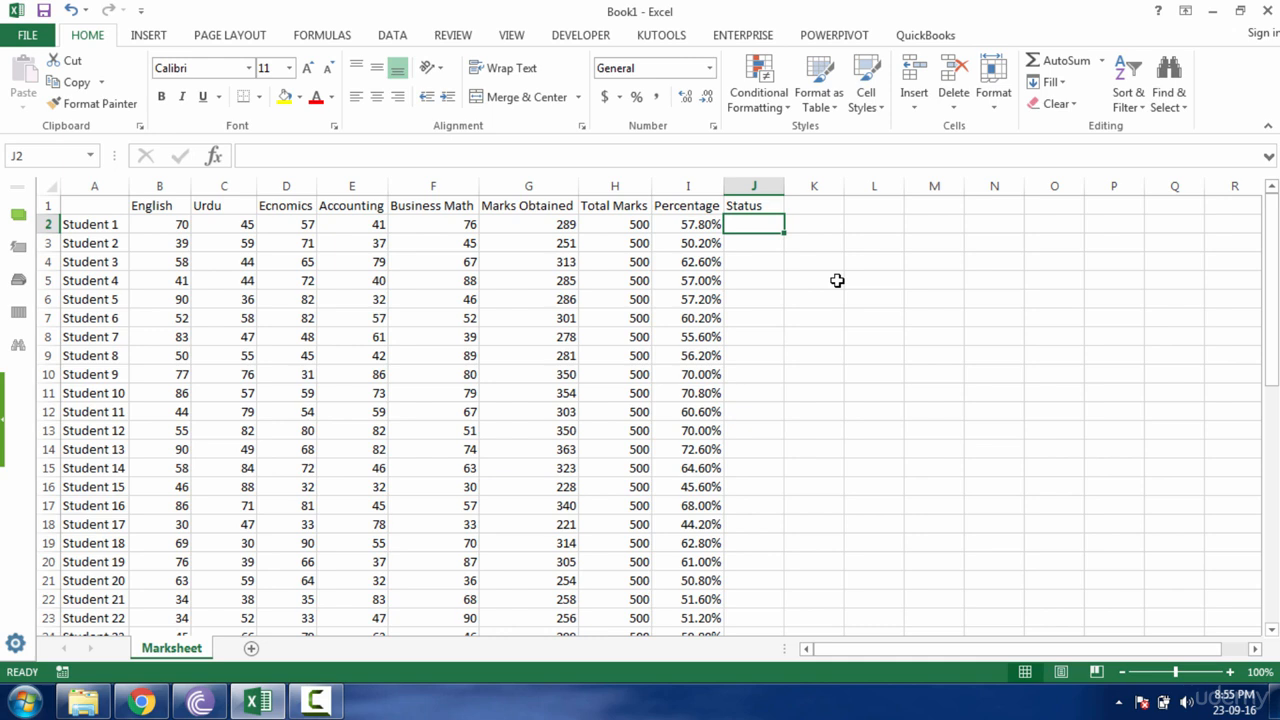
pyautogui.write('=if')
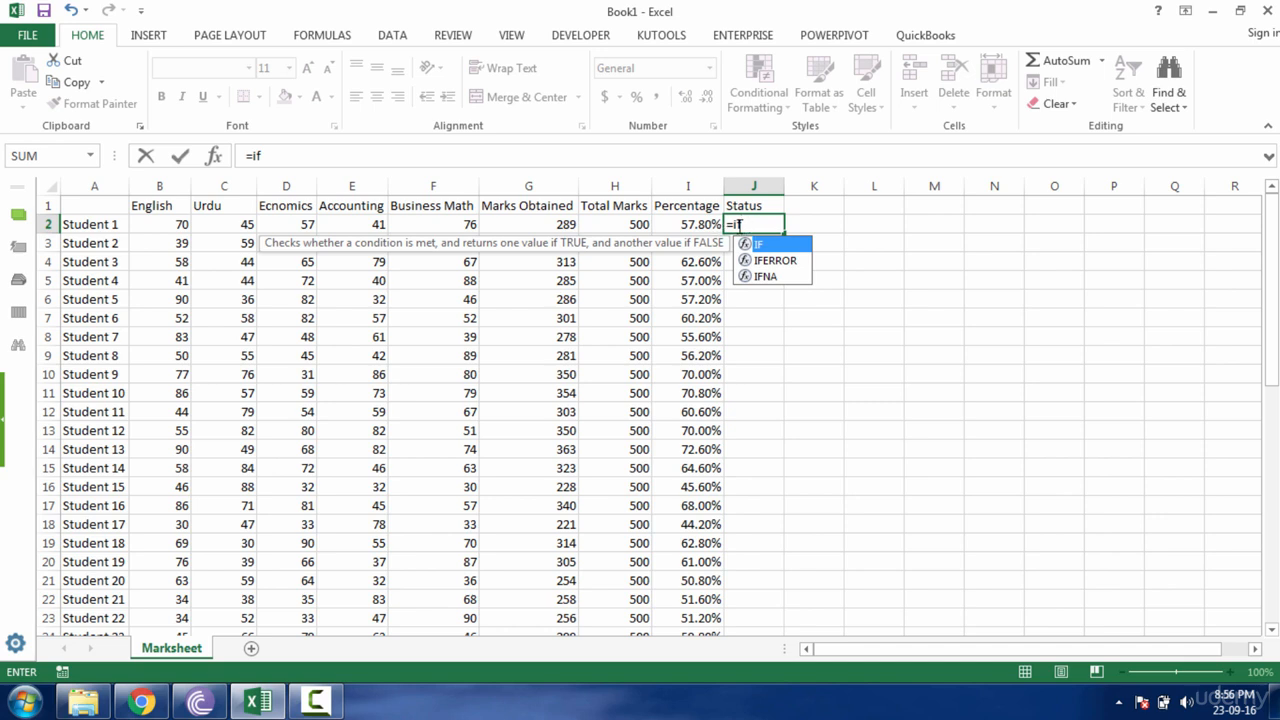
pyautogui.press('BackSpace')
pyautogui.press('BackSpace')
pyautogui.press('BackSpace')
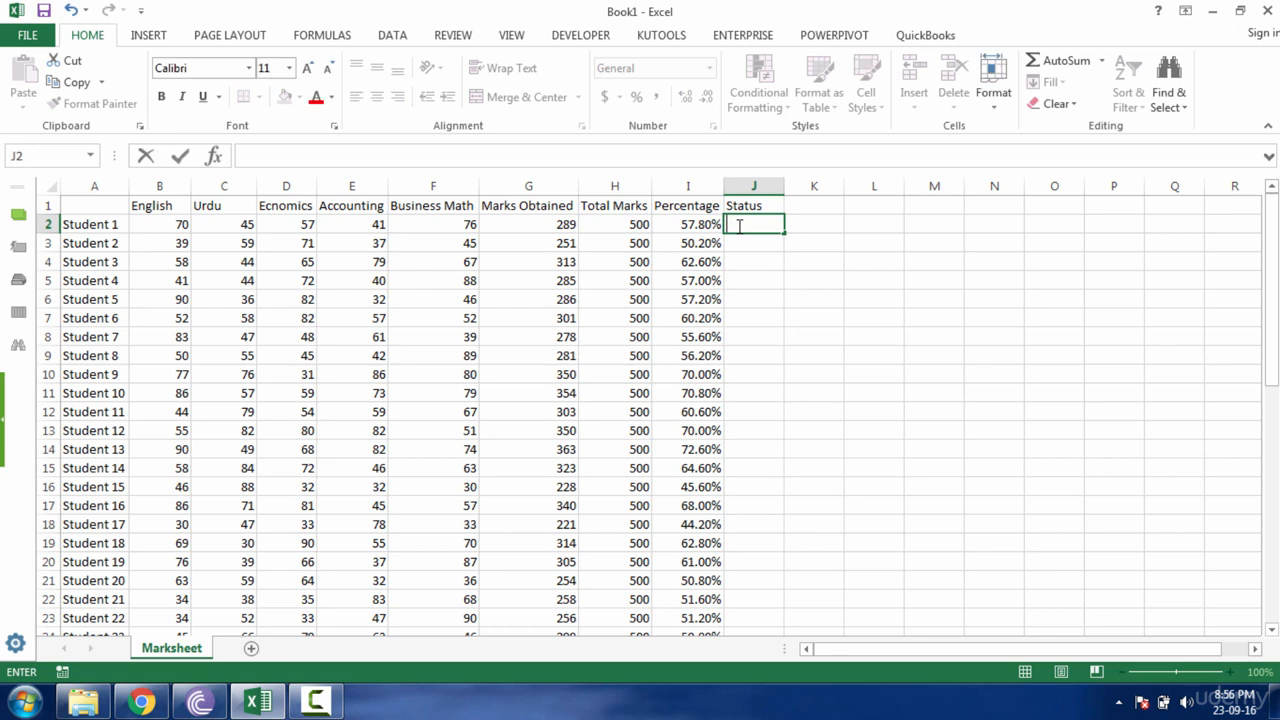
# Start an IF formula in J2 that tests whether Student 1's percentage in I2 is less than 50%.
pyautogui.write('=if')
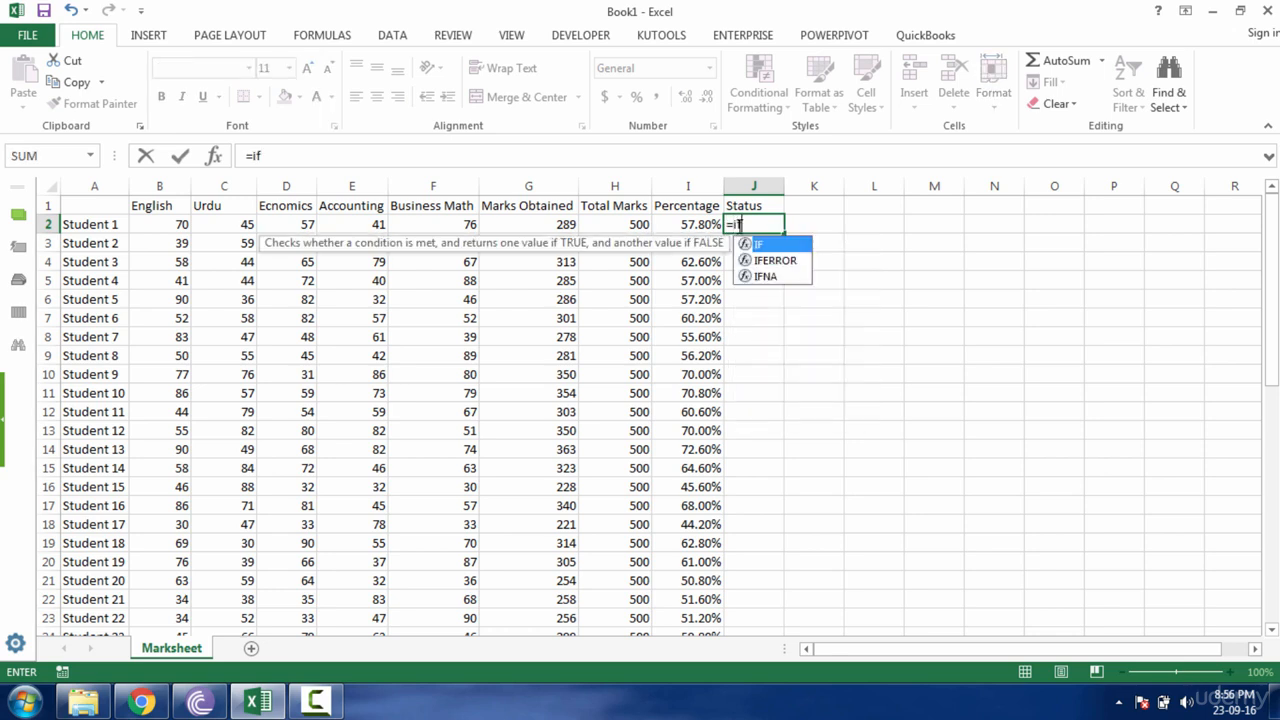
pyautogui.press('Tab')
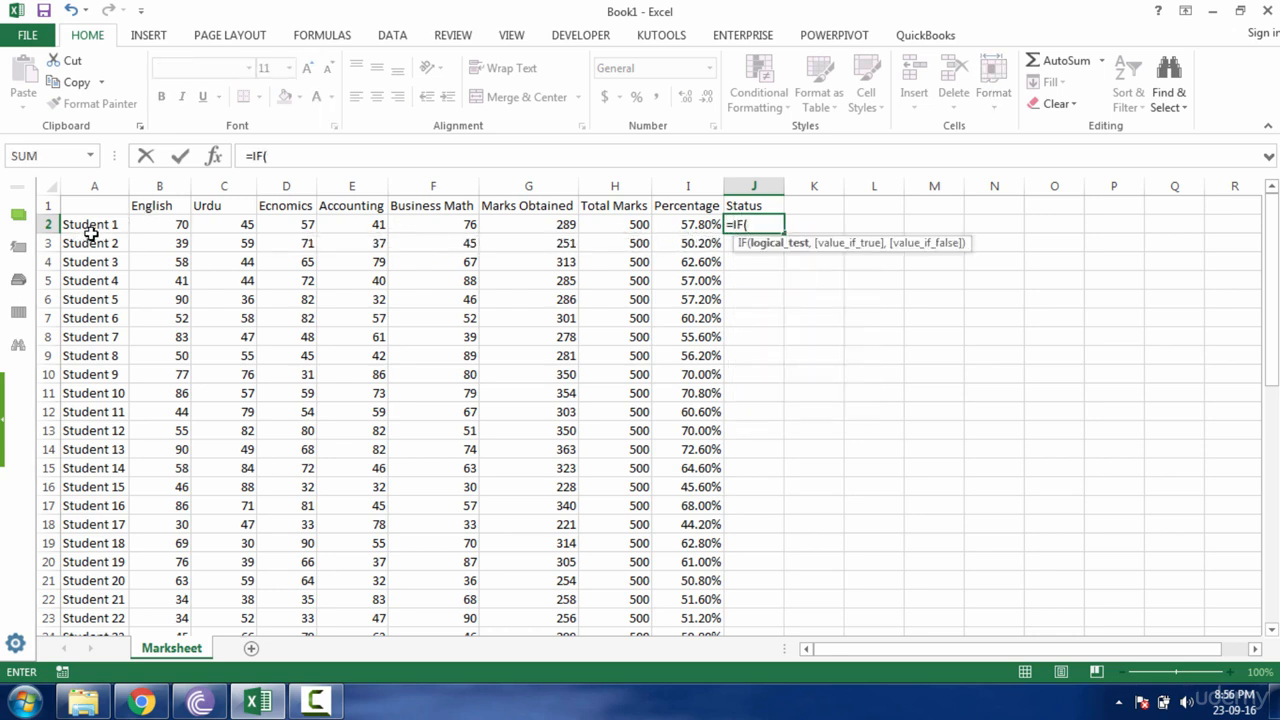
pyautogui.click(680, 227)
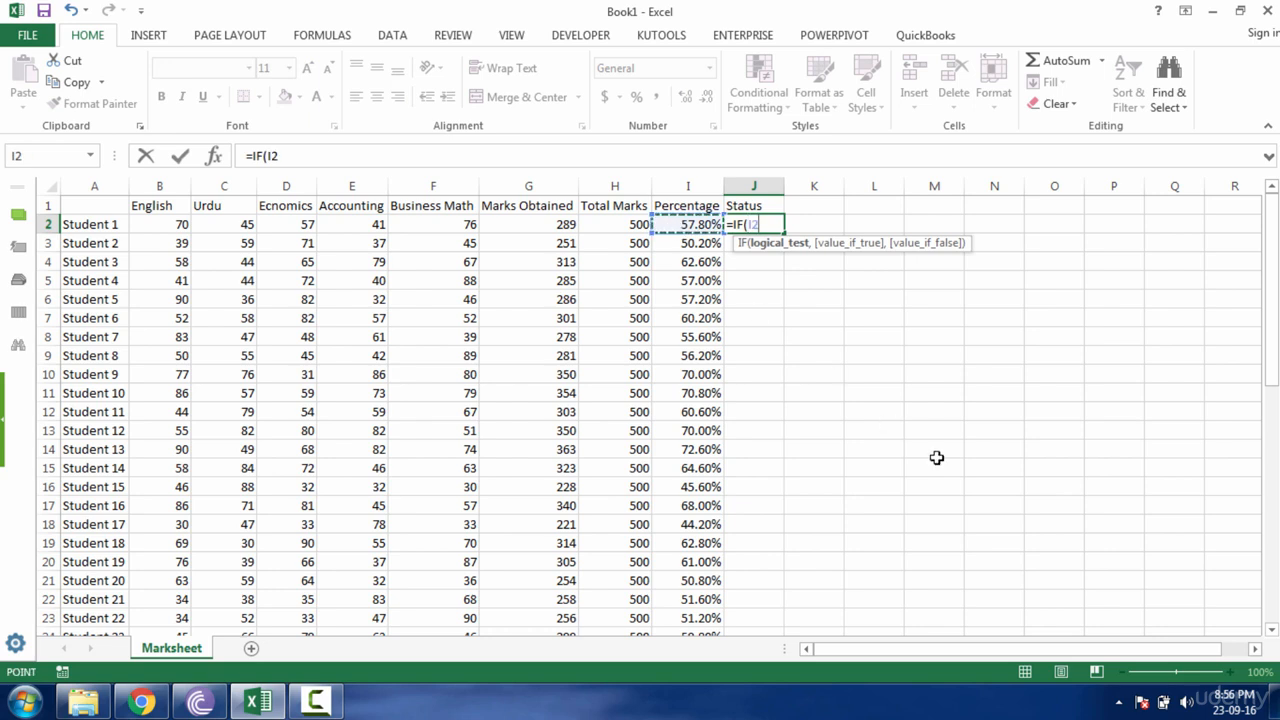
pyautogui.write('<50%')
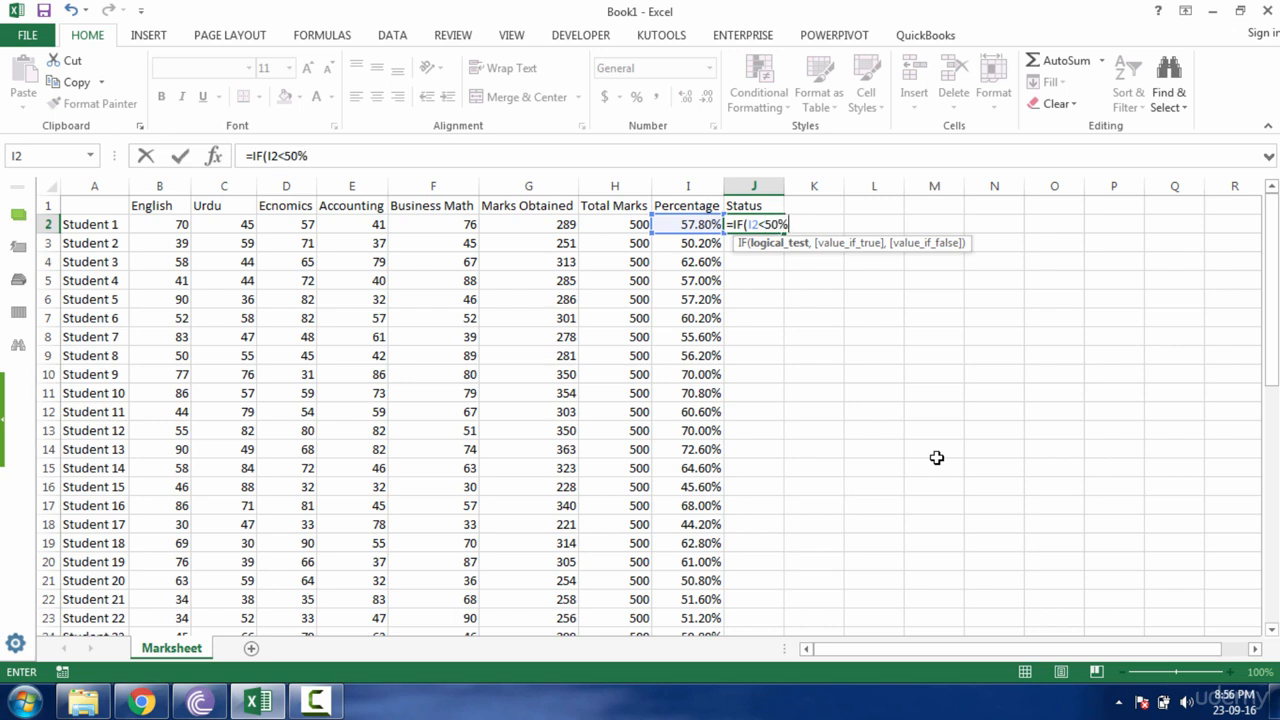
pyautogui.write(',')
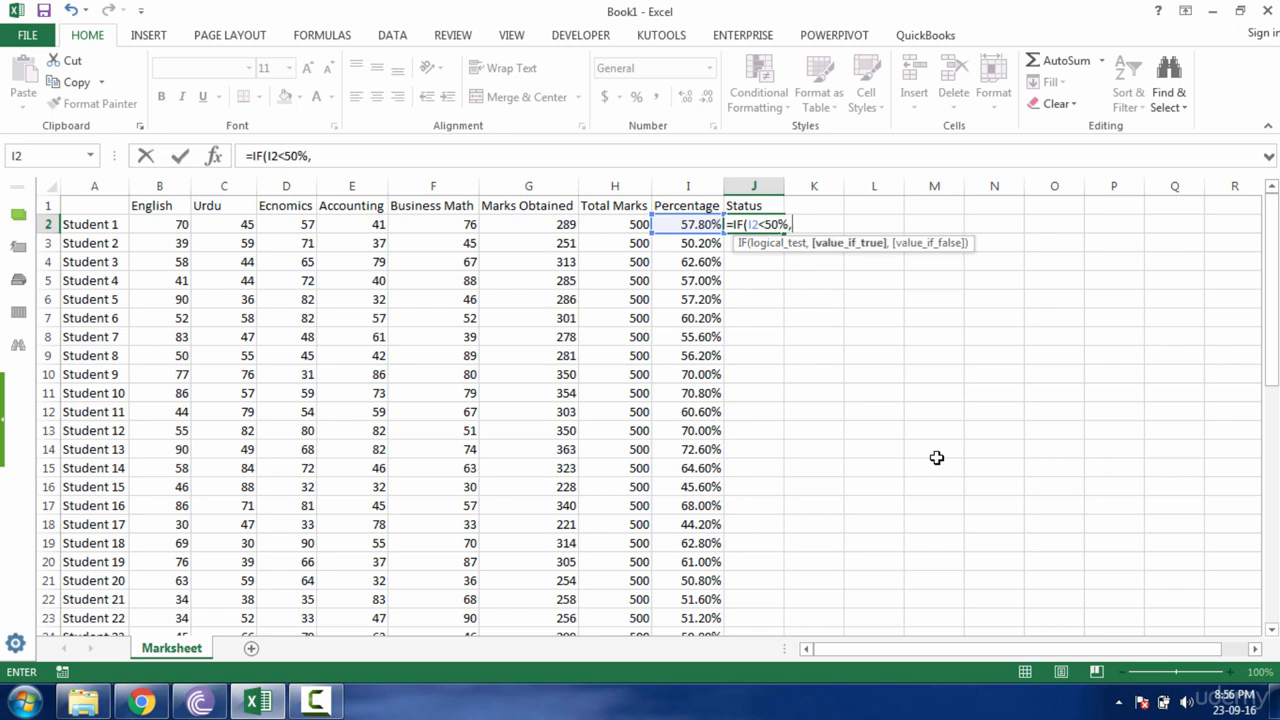
# Complete the J2 formula so it returns "Fail" when the test is true and "Pass" when it is false.
pyautogui.click(799, 225)
pyautogui.click(800, 226)
pyautogui.write('"Fail"')
pyautogui.write(',')
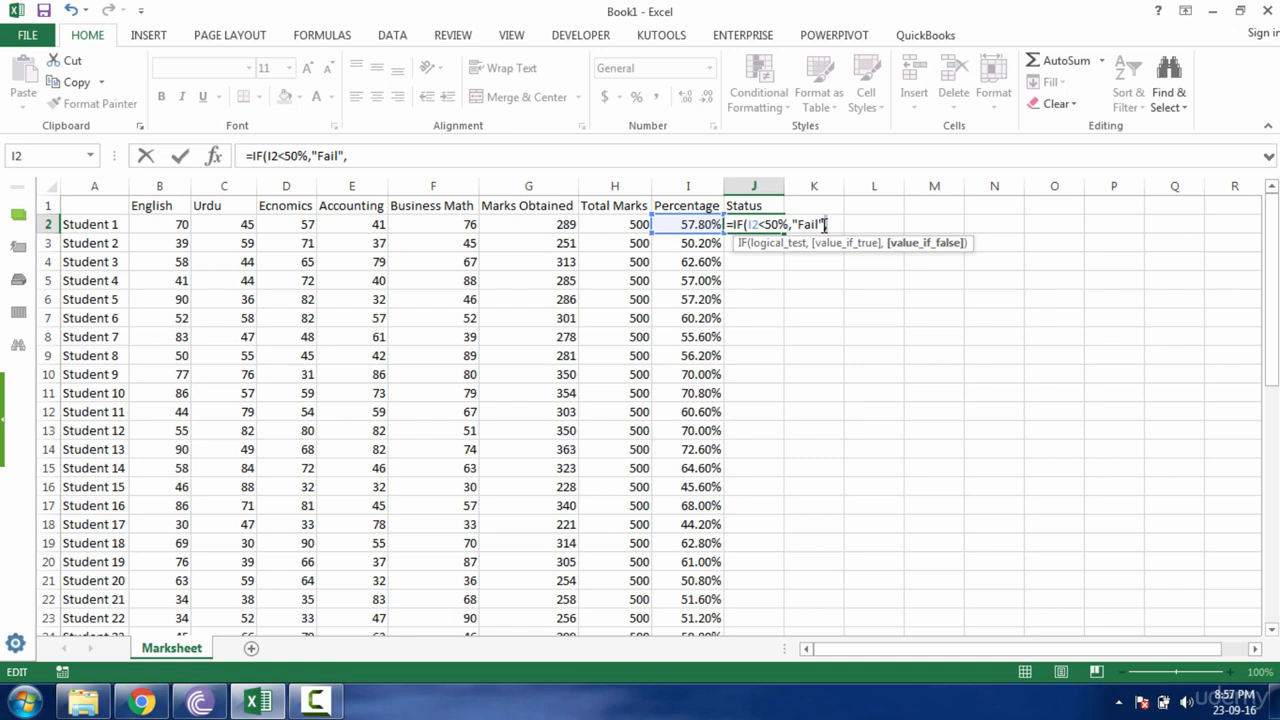
pyautogui.click(826, 226)
pyautogui.click(842, 227)
pyautogui.write('"Pass"')
pyautogui.press('Return')
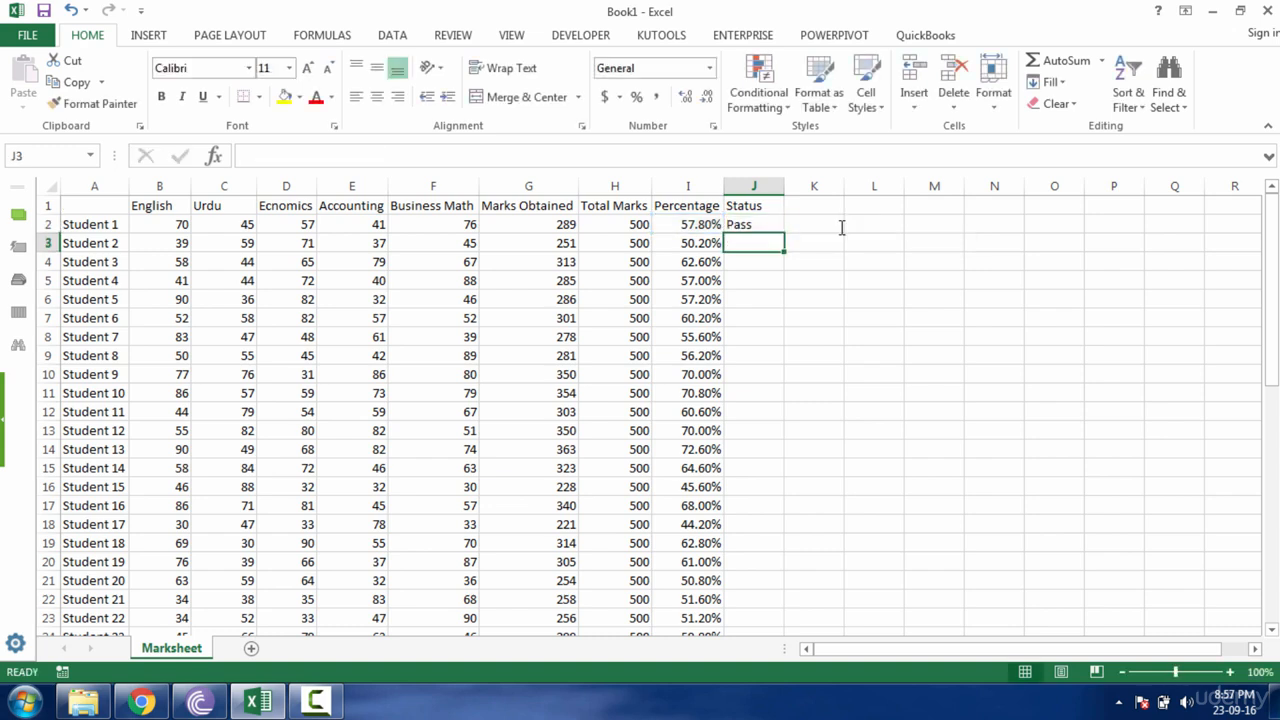
# Fill the J2 formula down the Status column and check the statuses of Students 15 and 17 against their percentages.
pyautogui.click(766, 224)
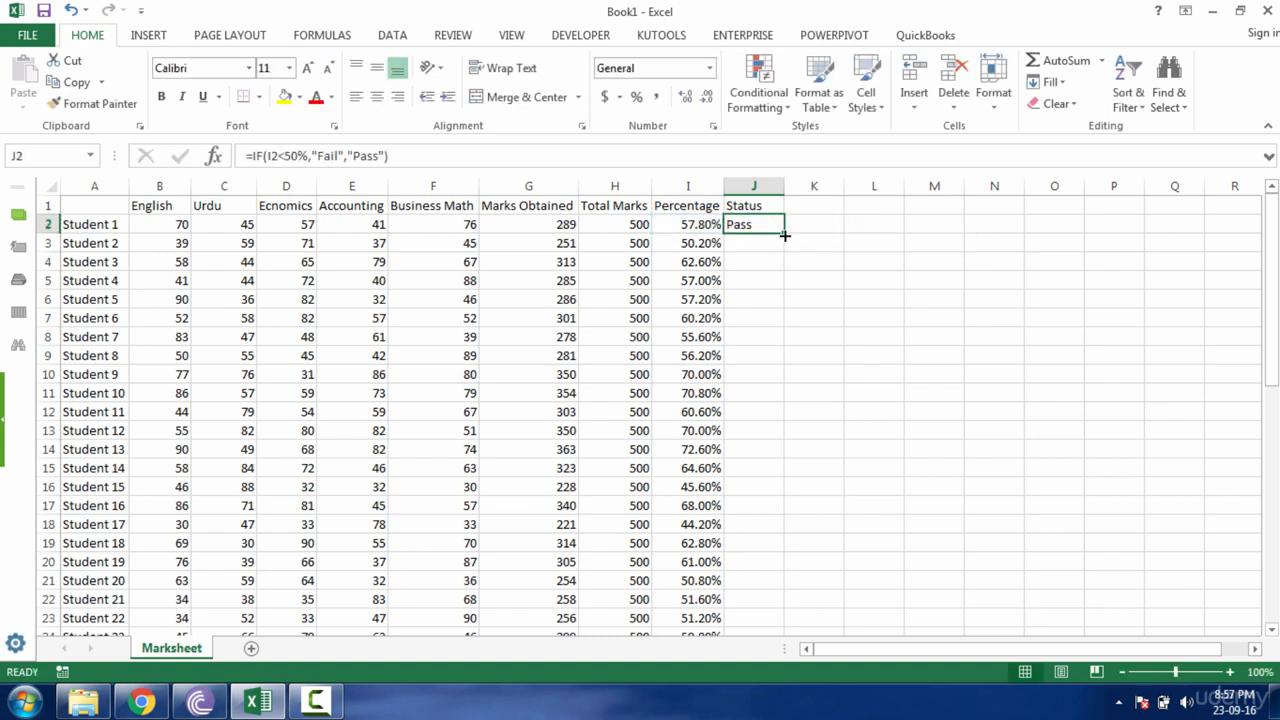
pyautogui.doubleClick(784, 235)
pyautogui.click(760, 430)
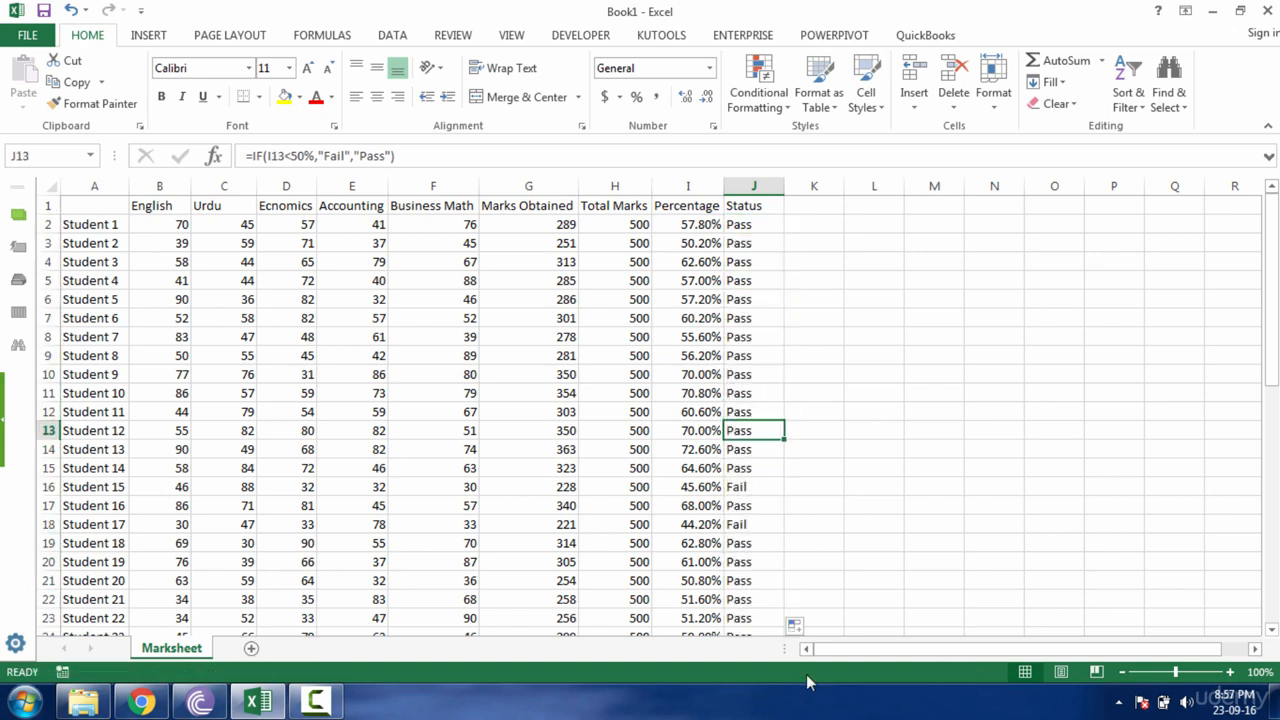
pyautogui.moveTo(757, 224); pyautogui.dragTo(751, 414)
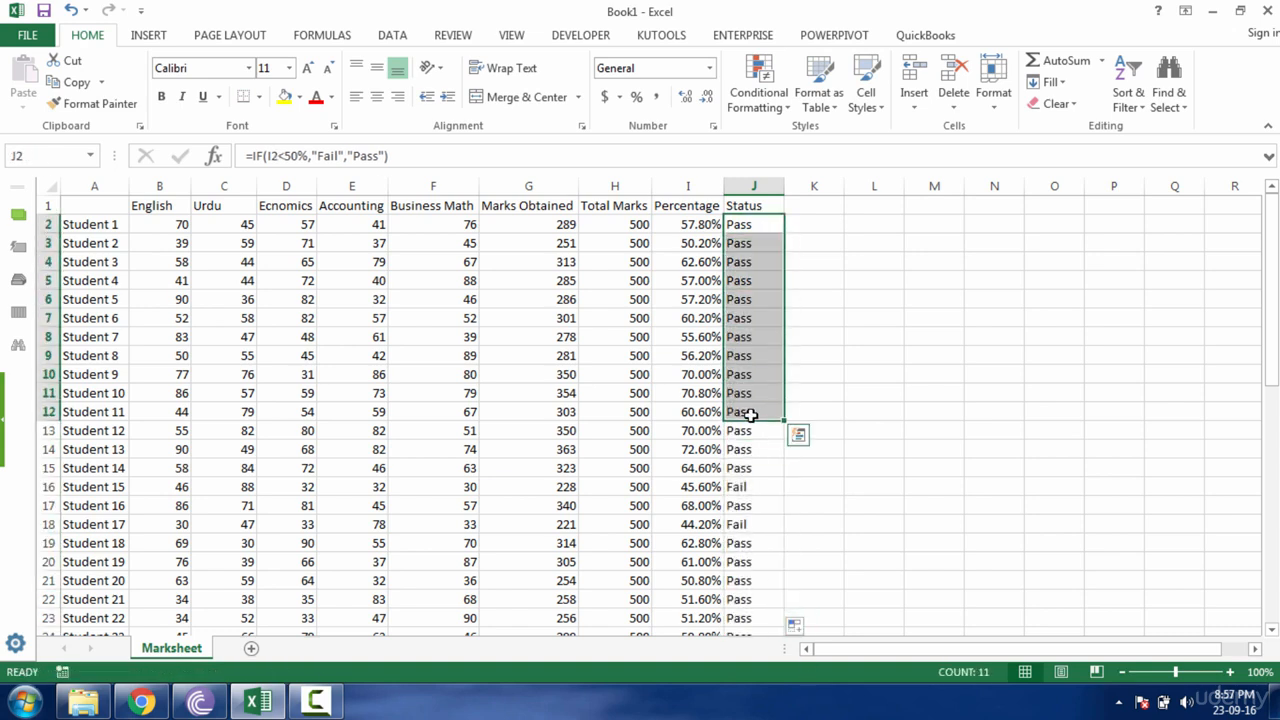
pyautogui.click(735, 487)
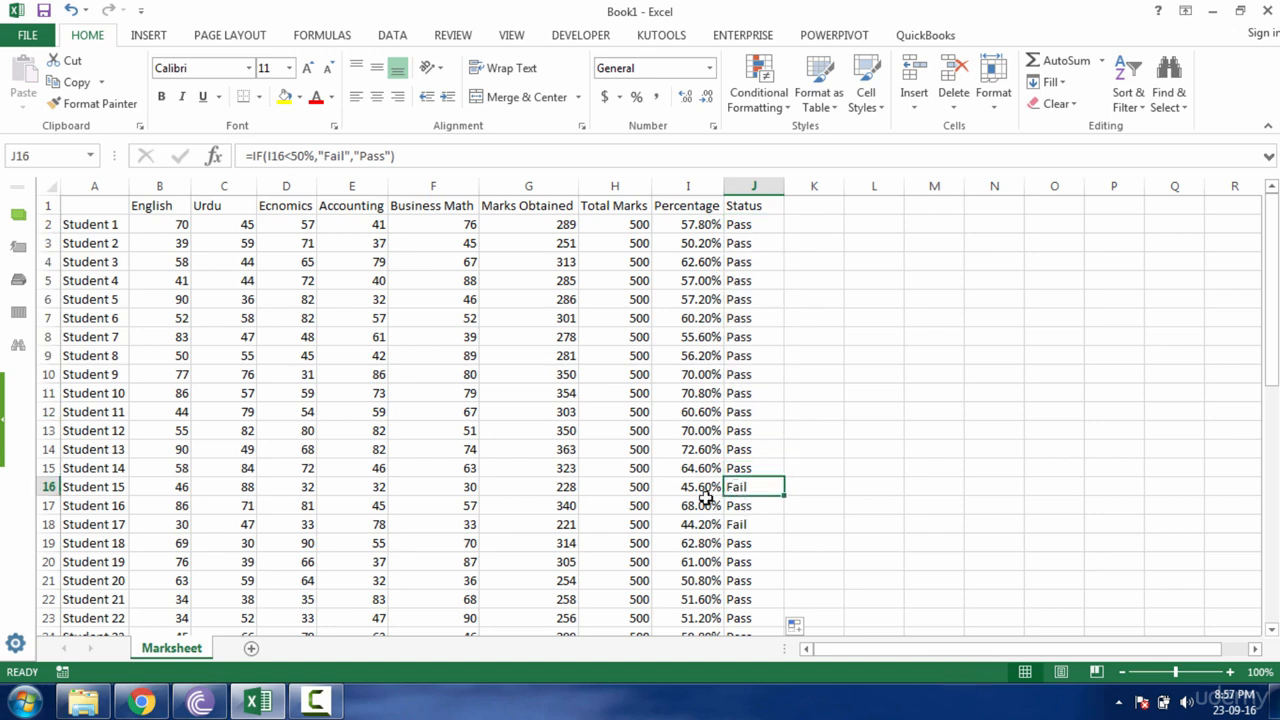
pyautogui.click(692, 490)
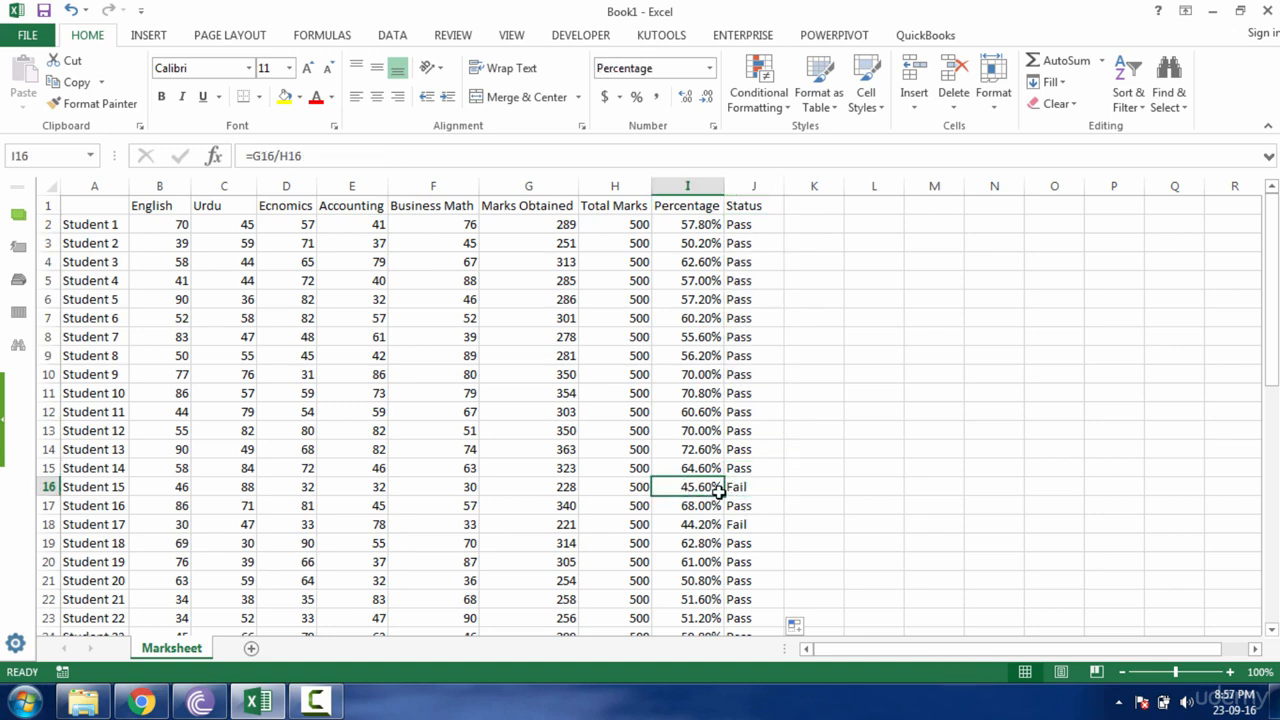
pyautogui.click(738, 487)
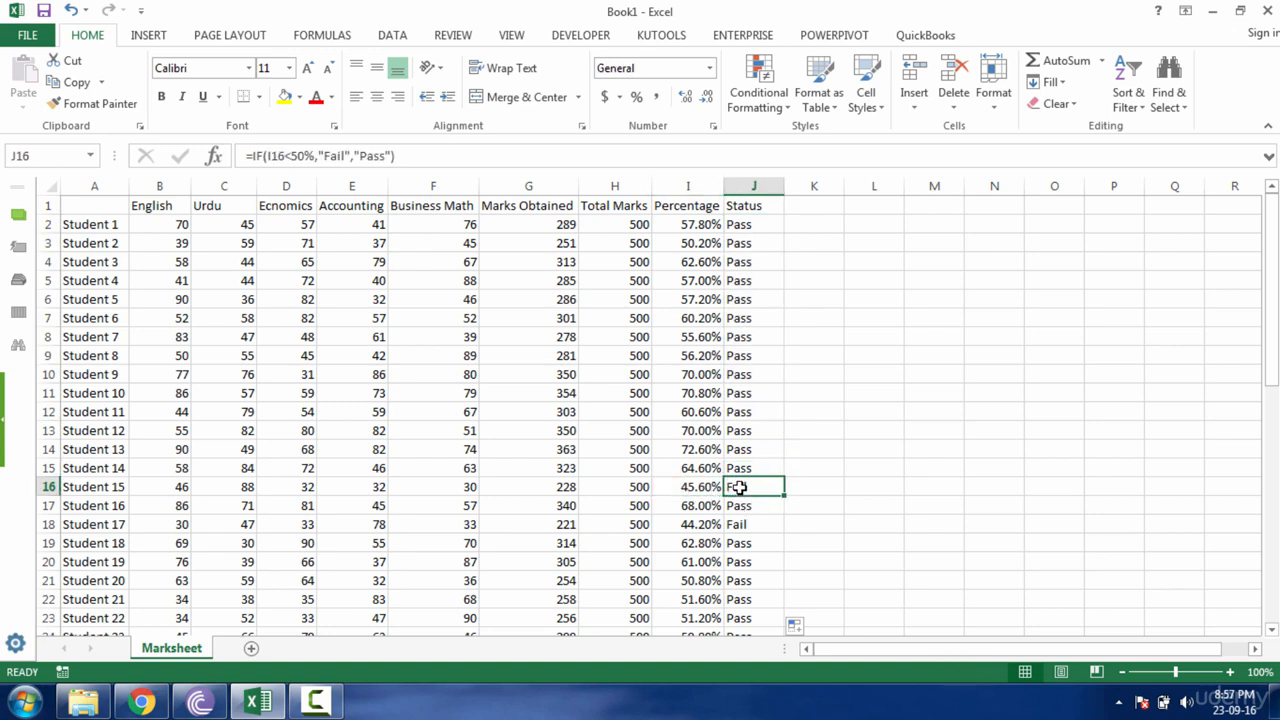
pyautogui.click(704, 528)
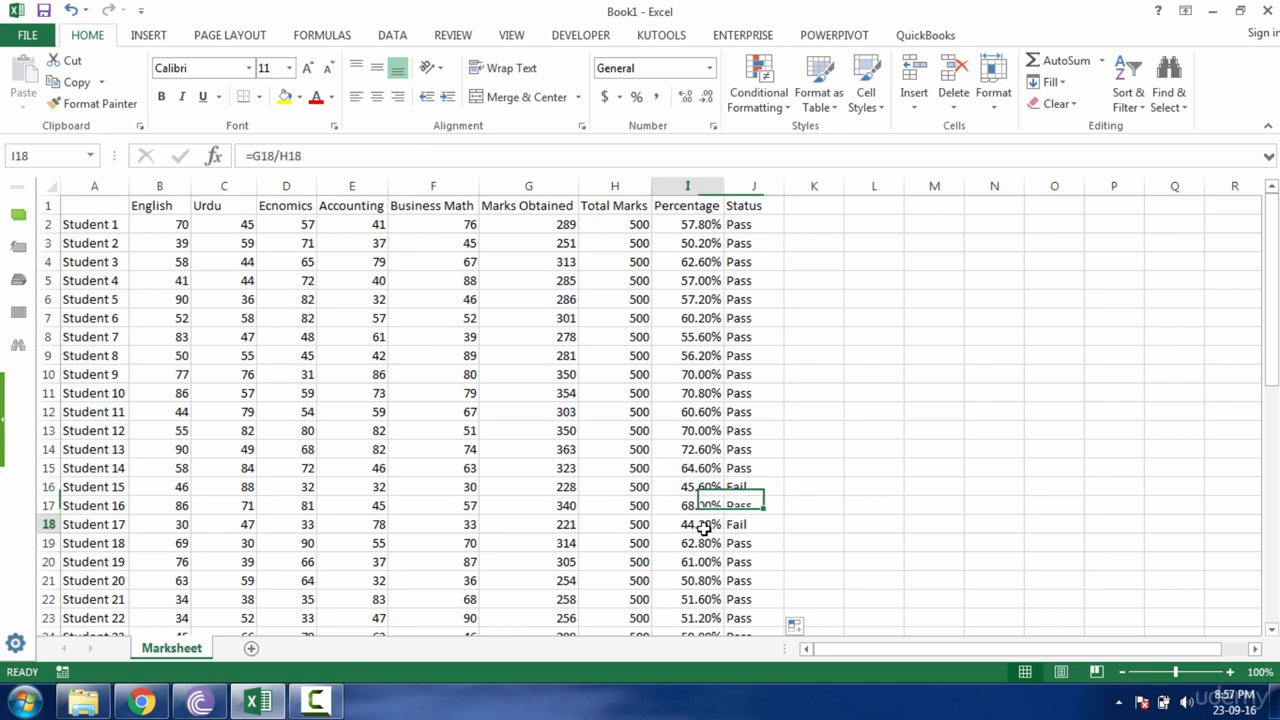
# Set Student 1's percentage in I2 to 50% and check the status and IF formula in J2.
pyautogui.click(703, 220)
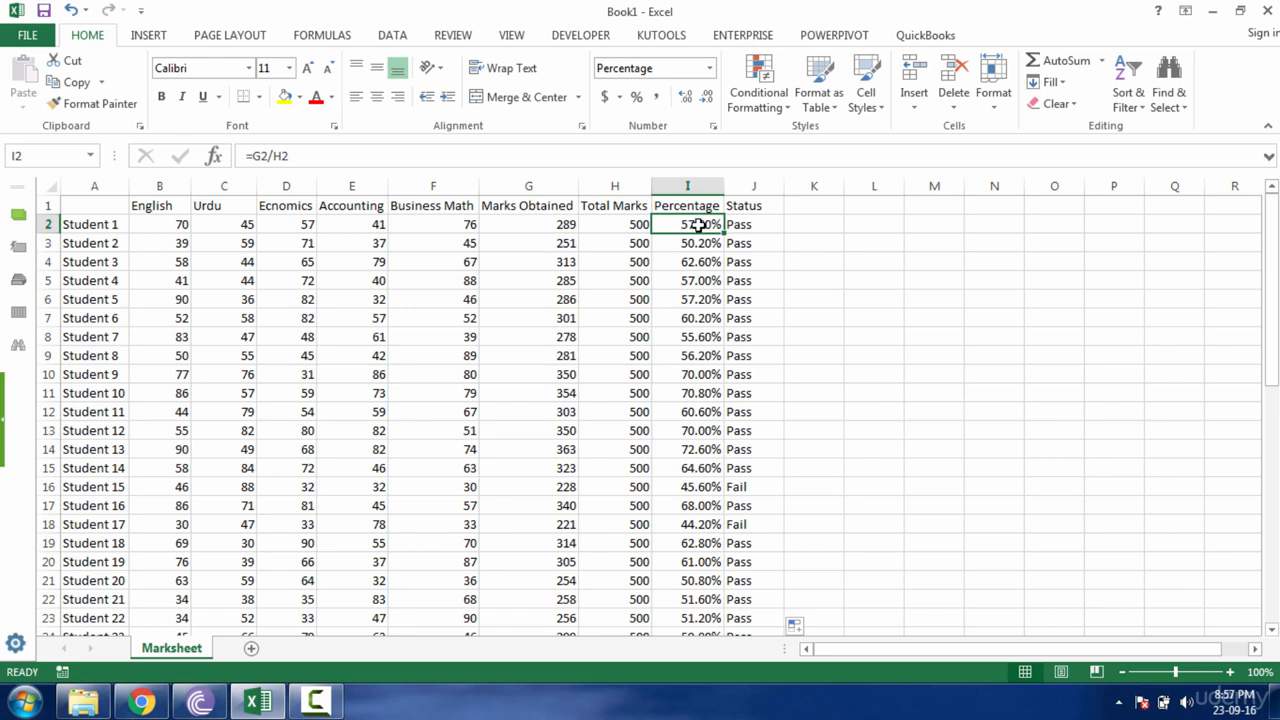
pyautogui.write('50')
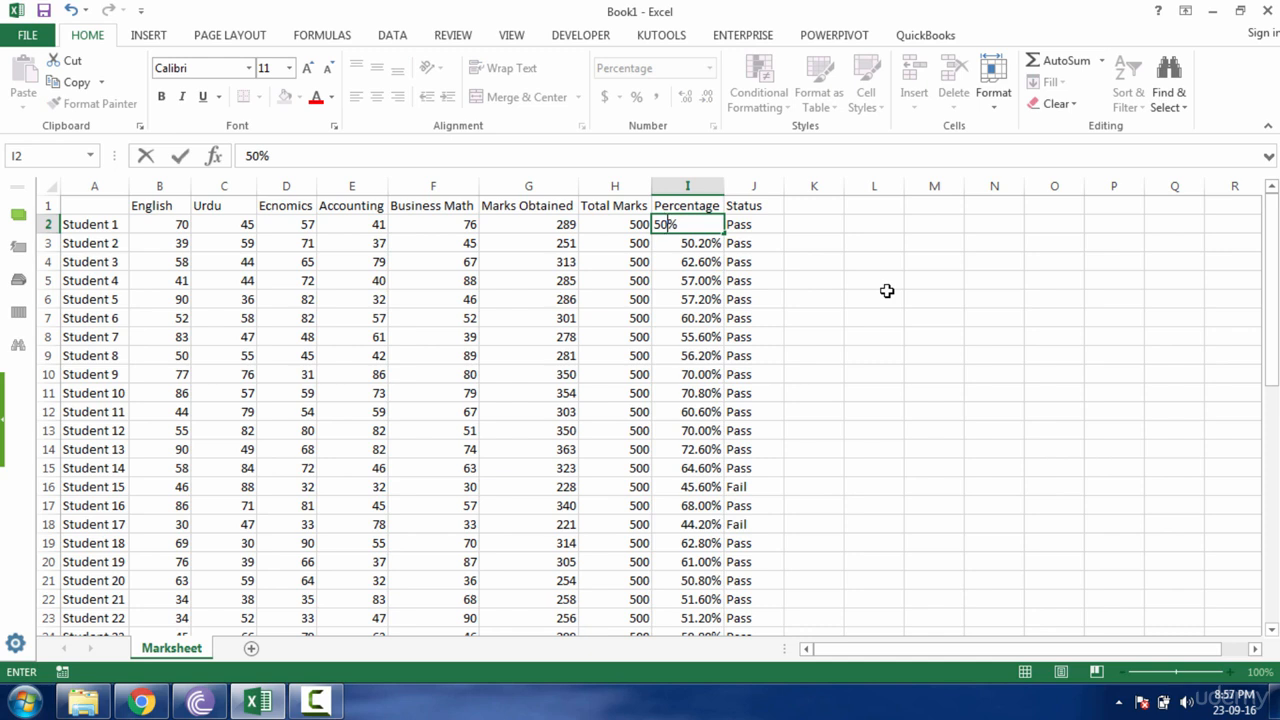
pyautogui.press('Return')
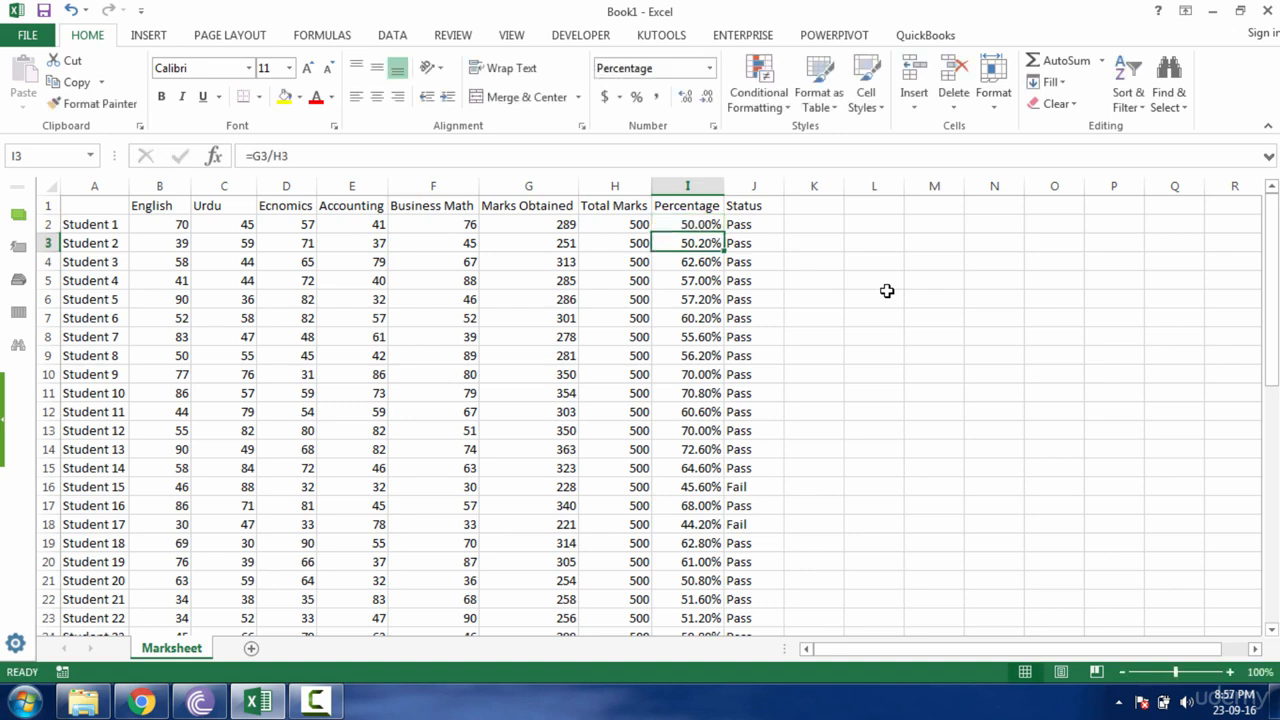
pyautogui.click(752, 226)
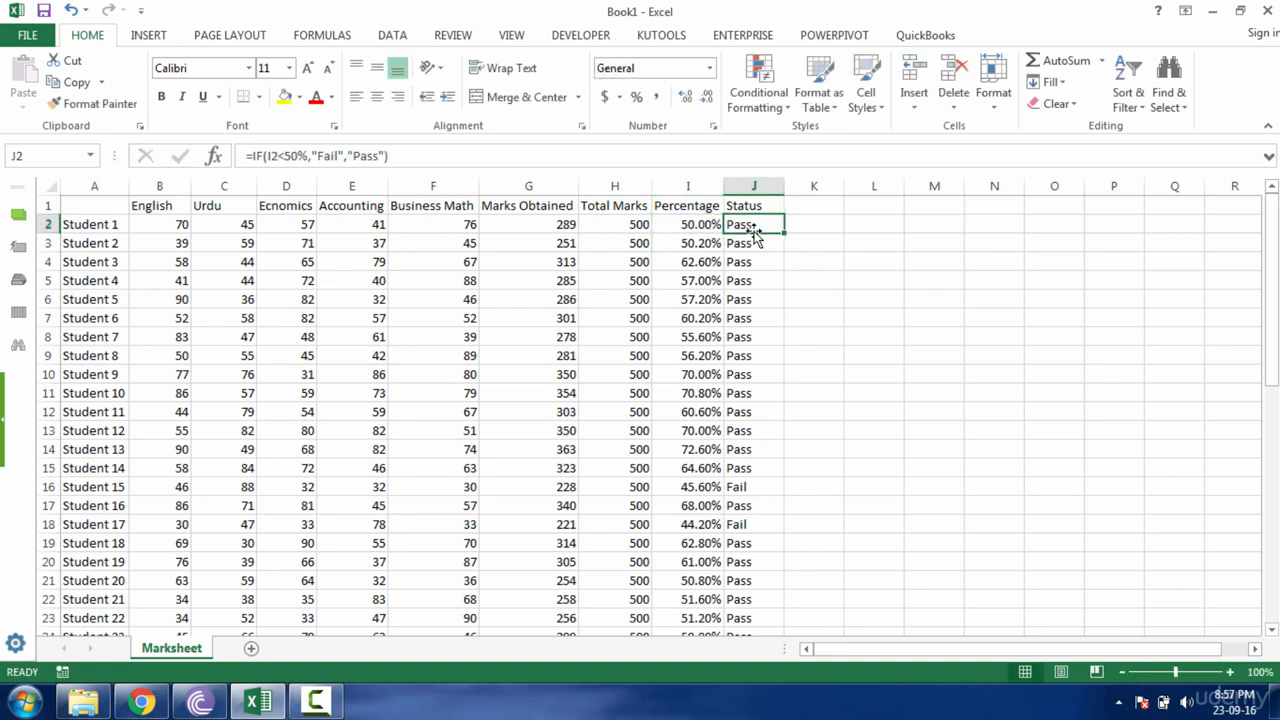
pyautogui.doubleClick(755, 227)
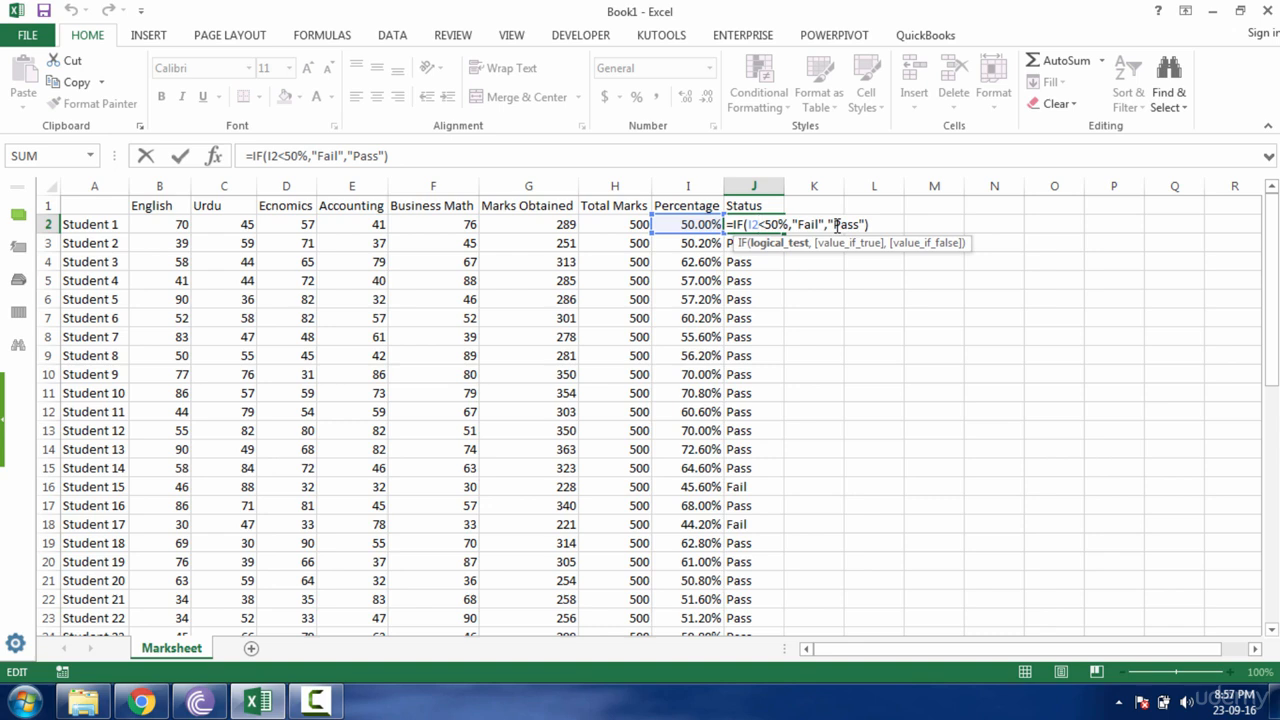
pyautogui.press('Escape')
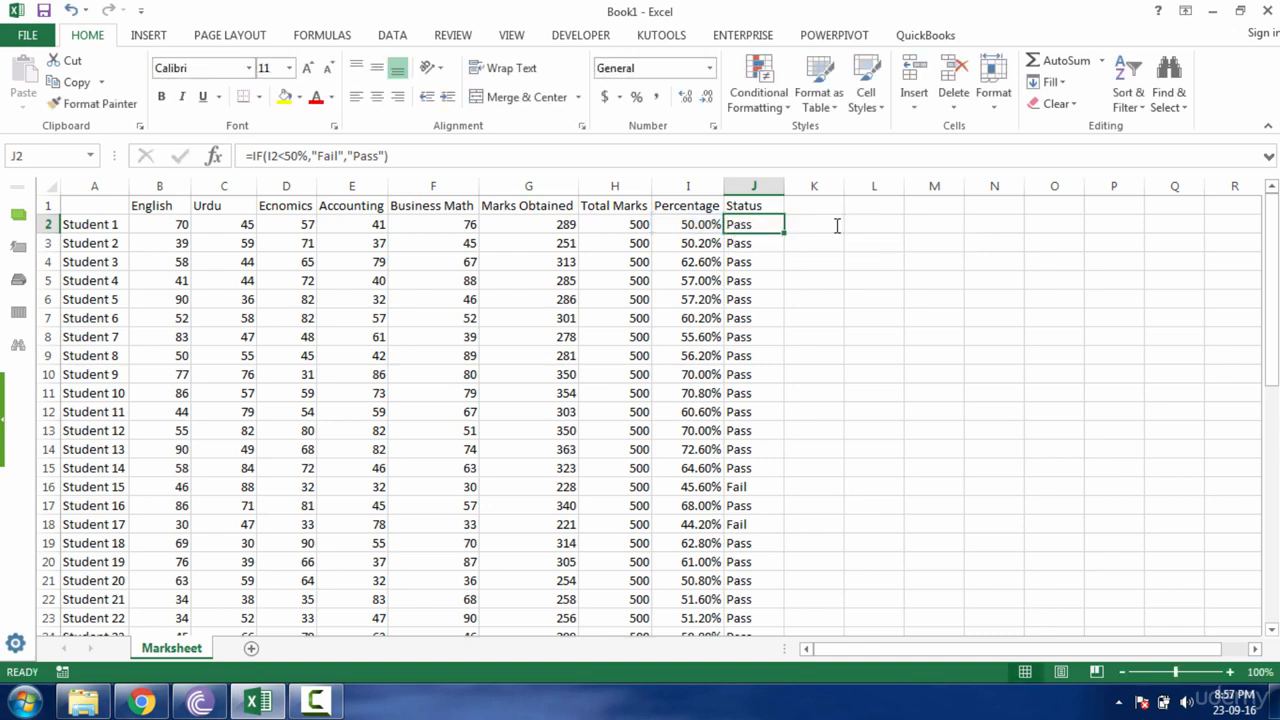
# Undo the 50% entry in I2 and review the IF formula in J2.
pyautogui.press('Left')
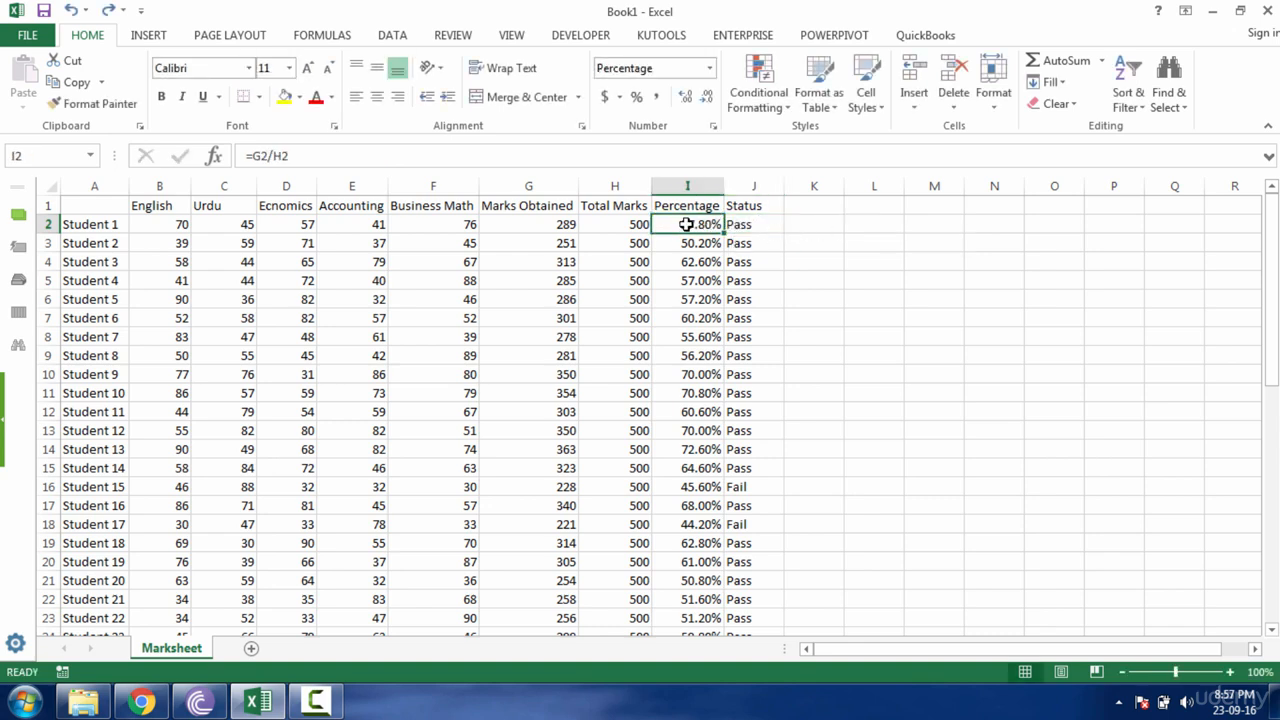
pyautogui.press('Right')
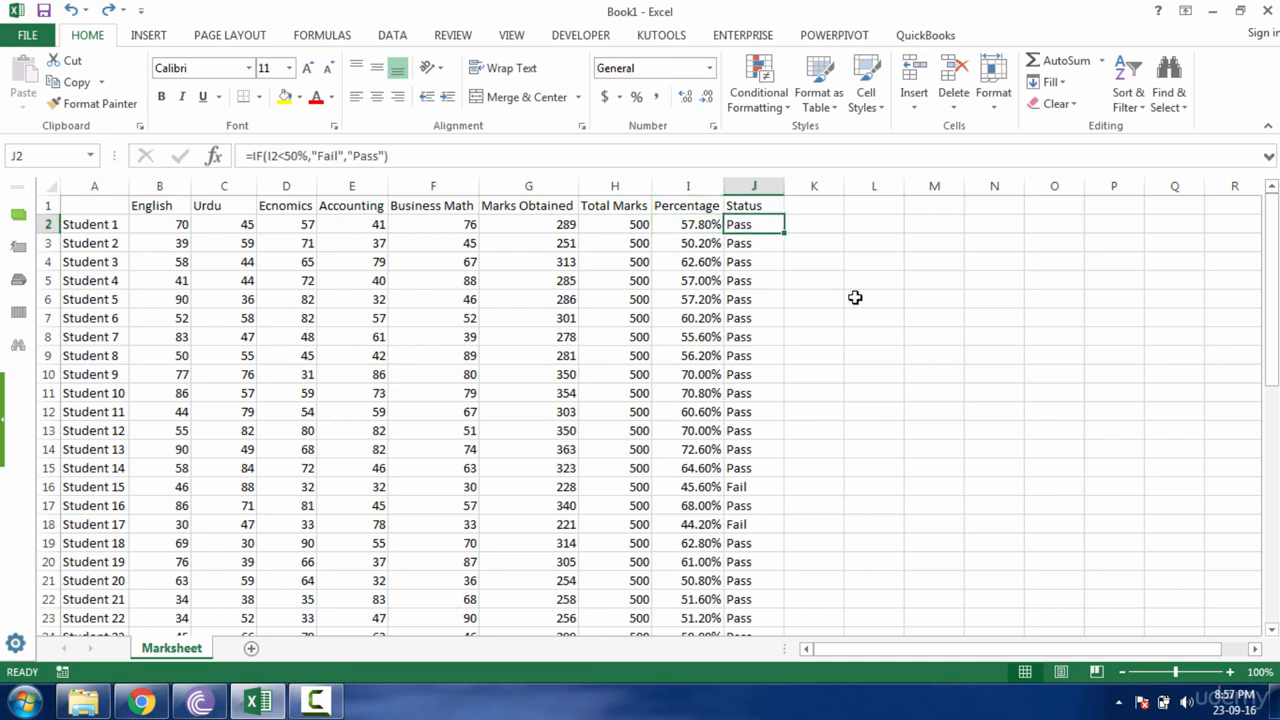
pyautogui.doubleClick(767, 224)
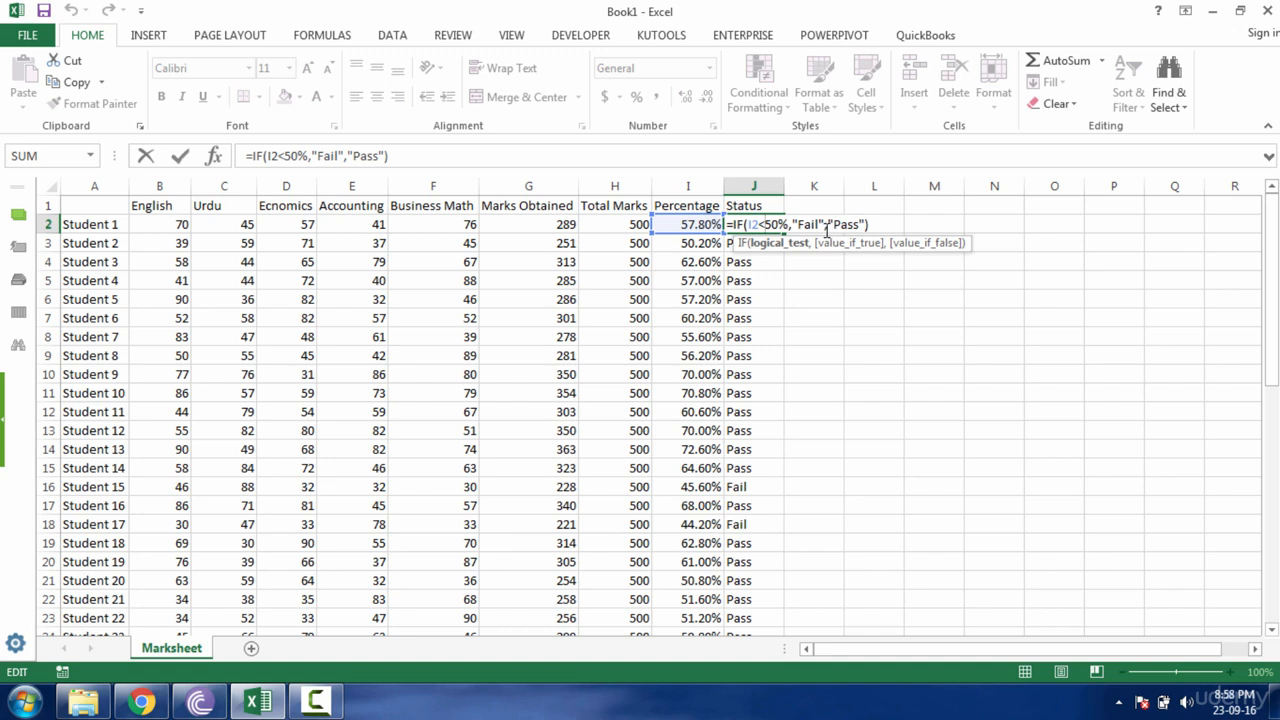
pyautogui.click(871, 224)
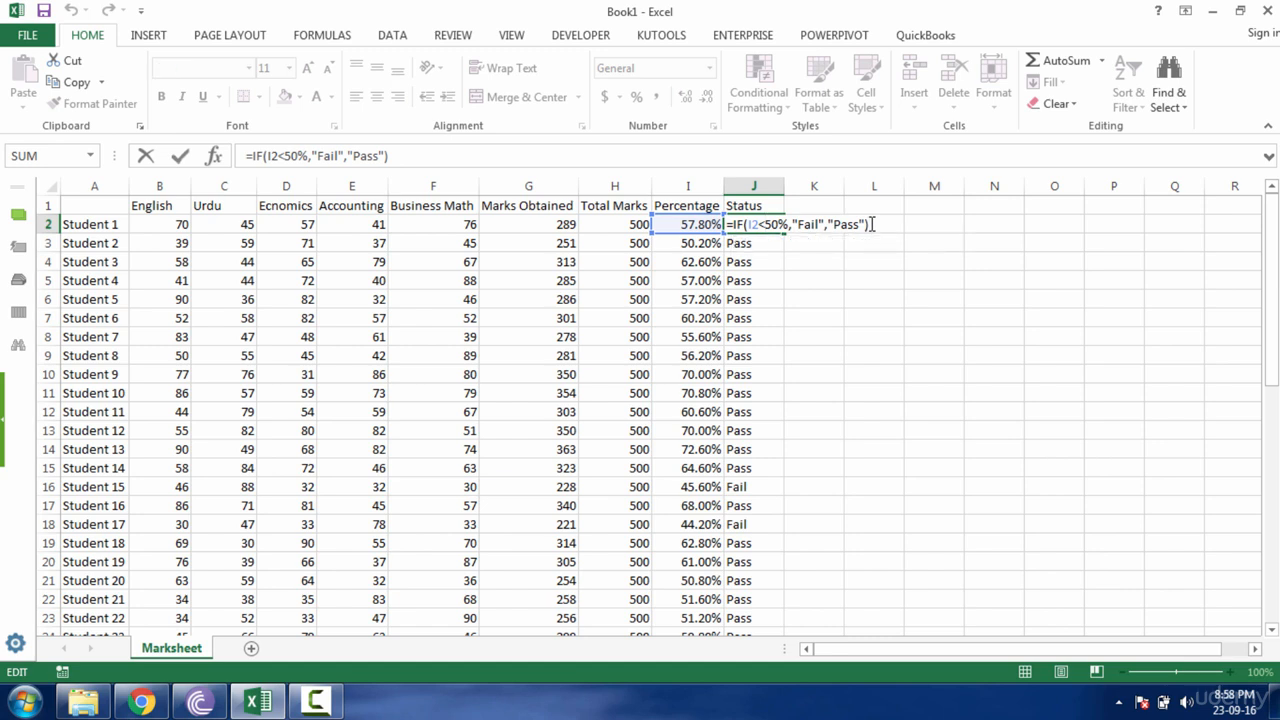
pyautogui.hotkey('ctrl', 'Return')
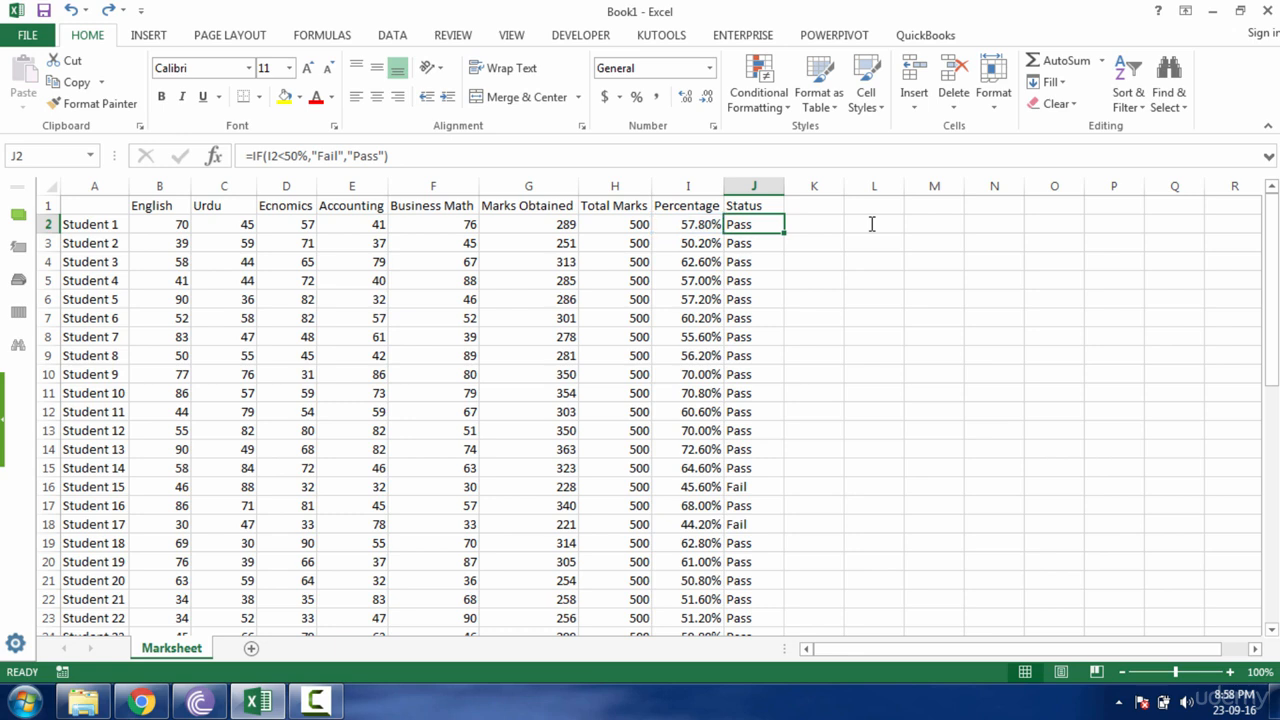
# Replace the J2 formula with =IF(I2>50%,"Pass","Fail") and fill it down the Status column.
pyautogui.doubleClick(769, 226)
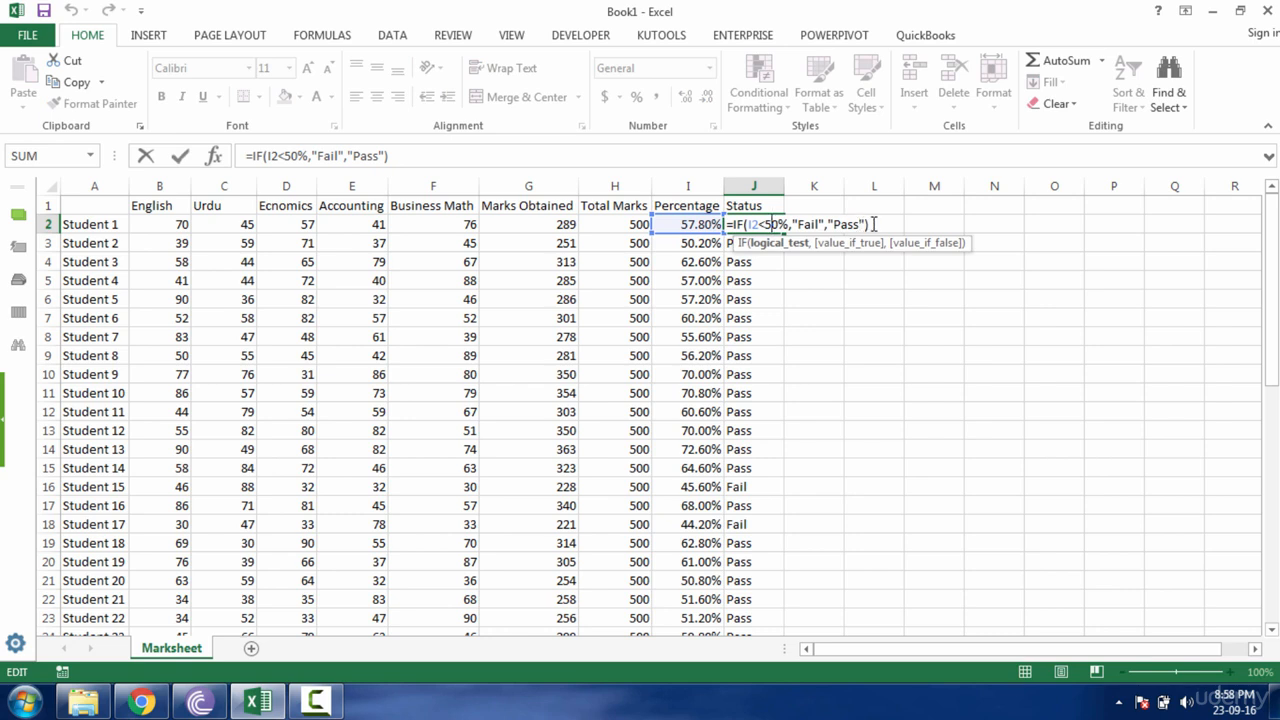
pyautogui.moveTo(873, 224); pyautogui.dragTo(634, 208)
pyautogui.press('BackSpace')
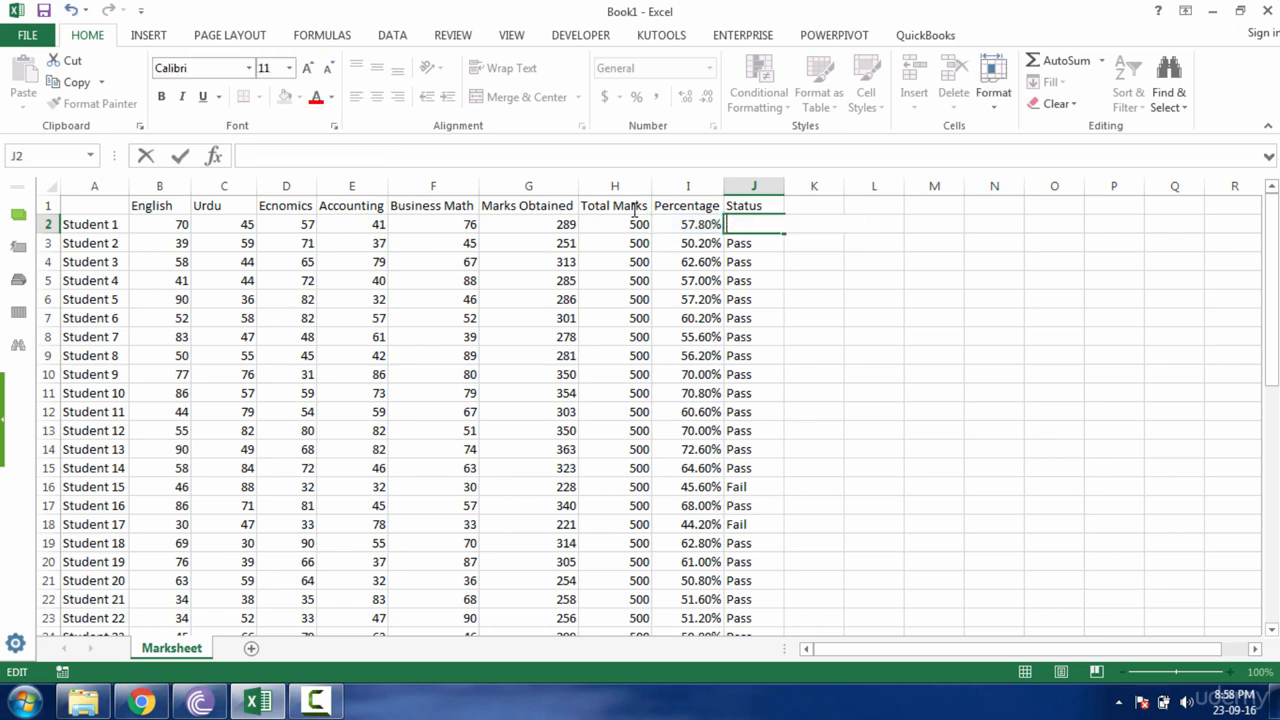
pyautogui.write('=IF(')
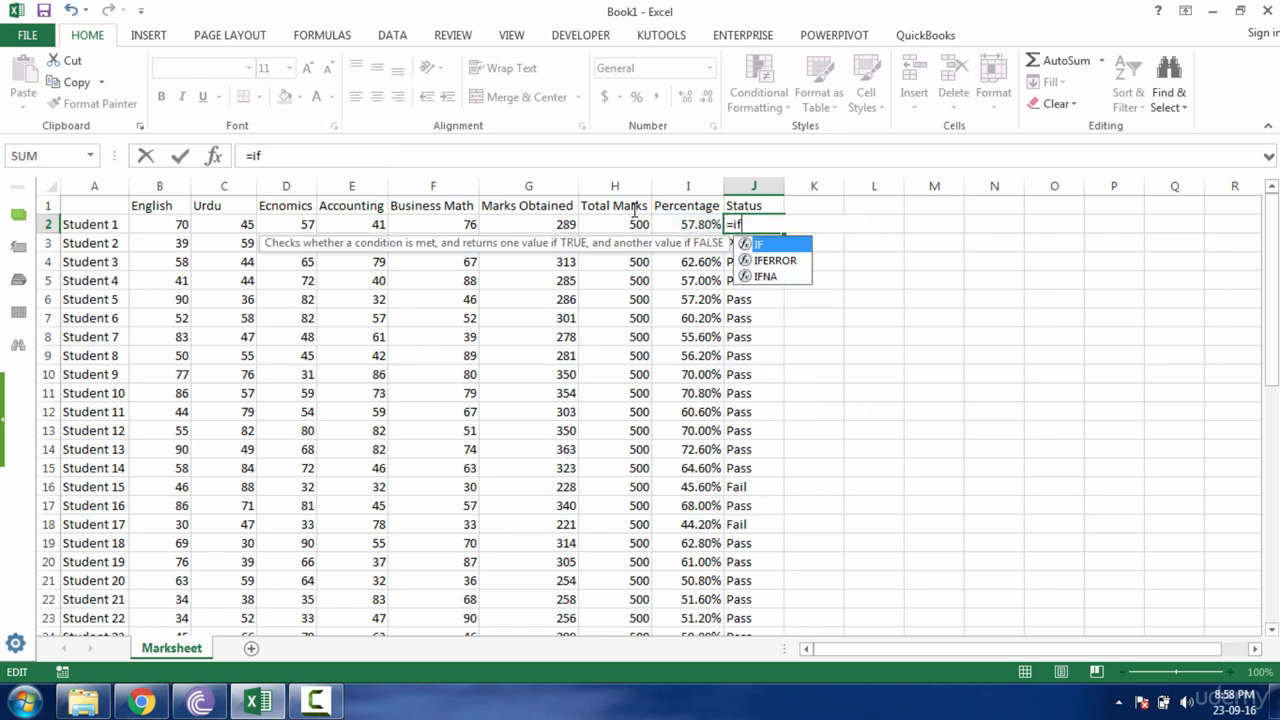
pyautogui.click(677, 222)
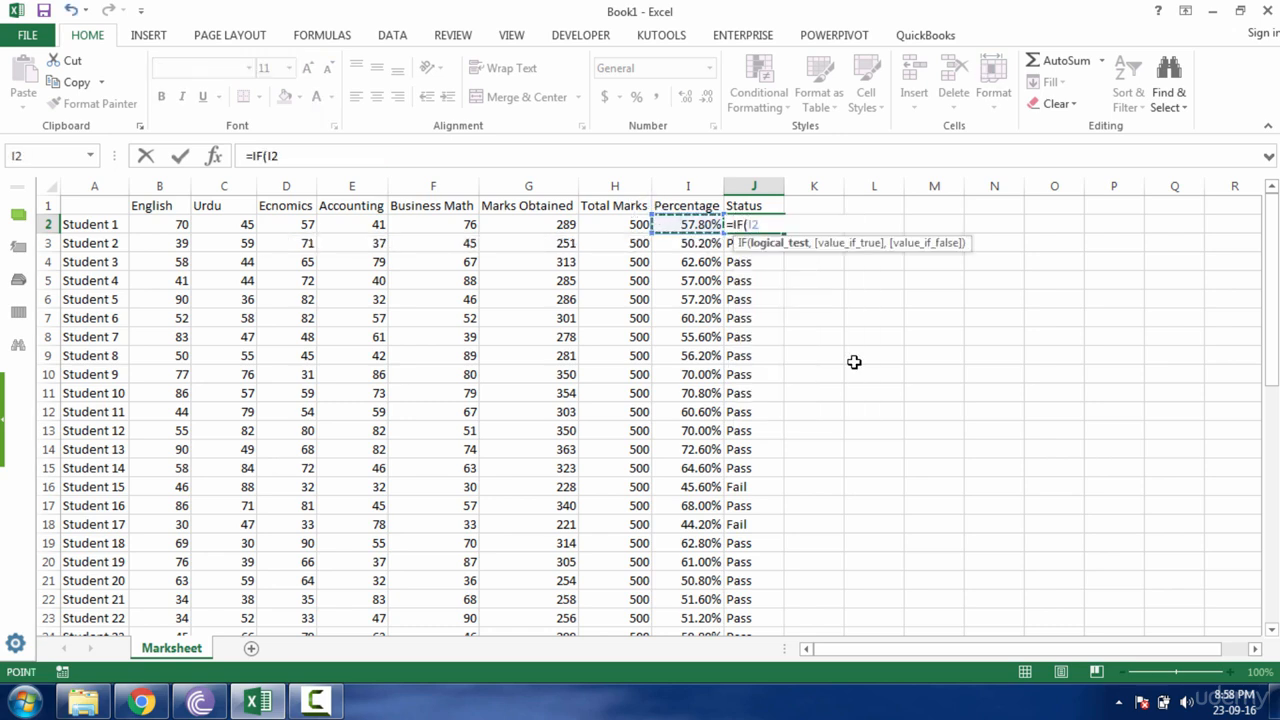
pyautogui.write('>50%,"Pass')
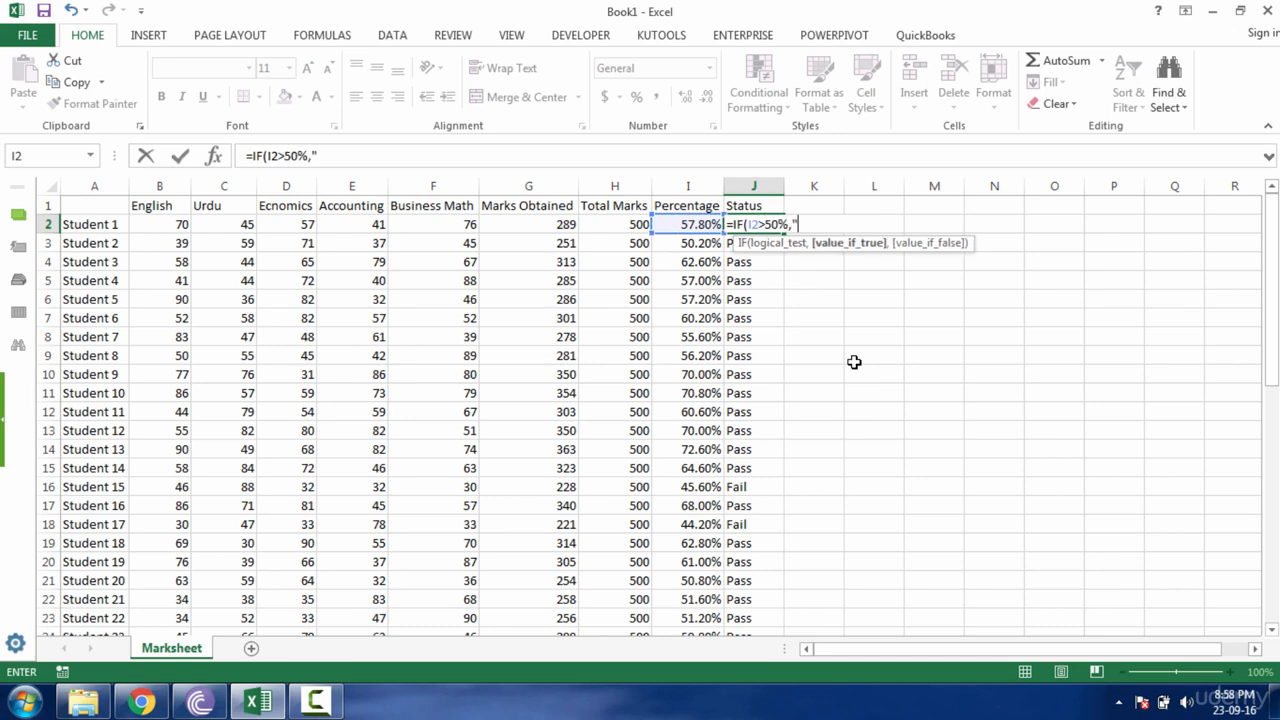
pyautogui.write('","Fai')
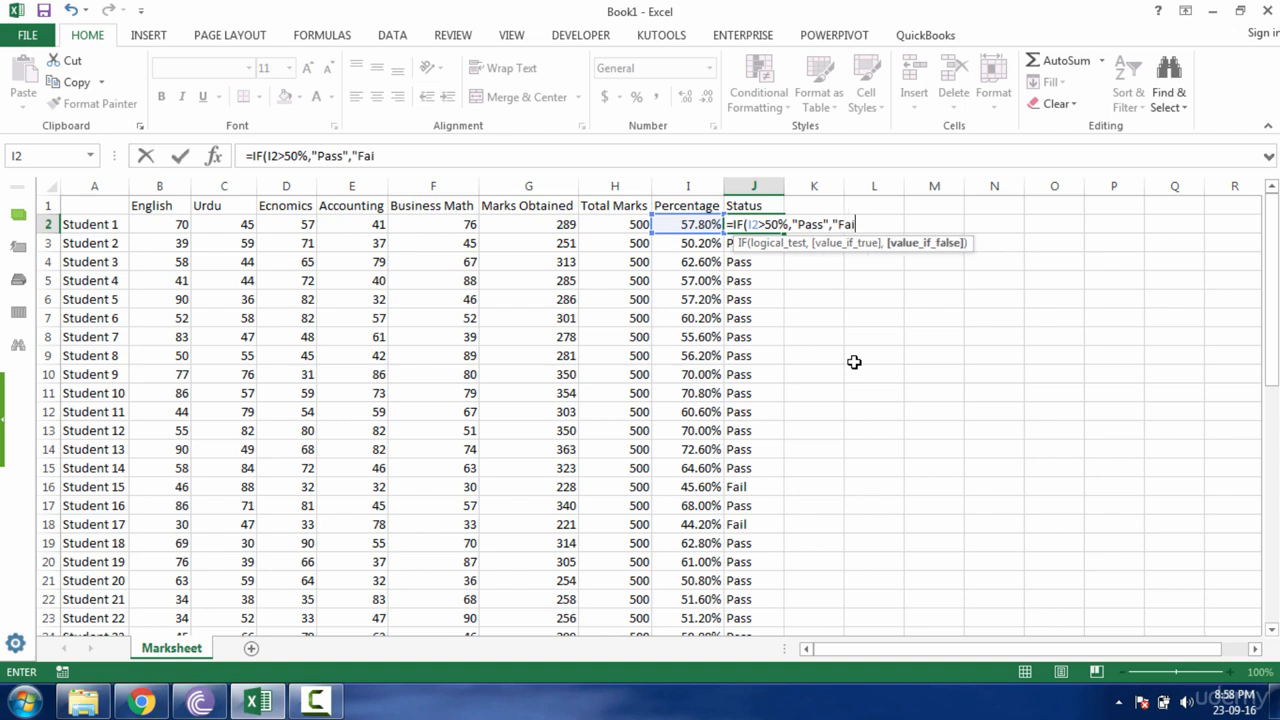
pyautogui.write('l"')
pyautogui.press('Return')
pyautogui.click(766, 222)
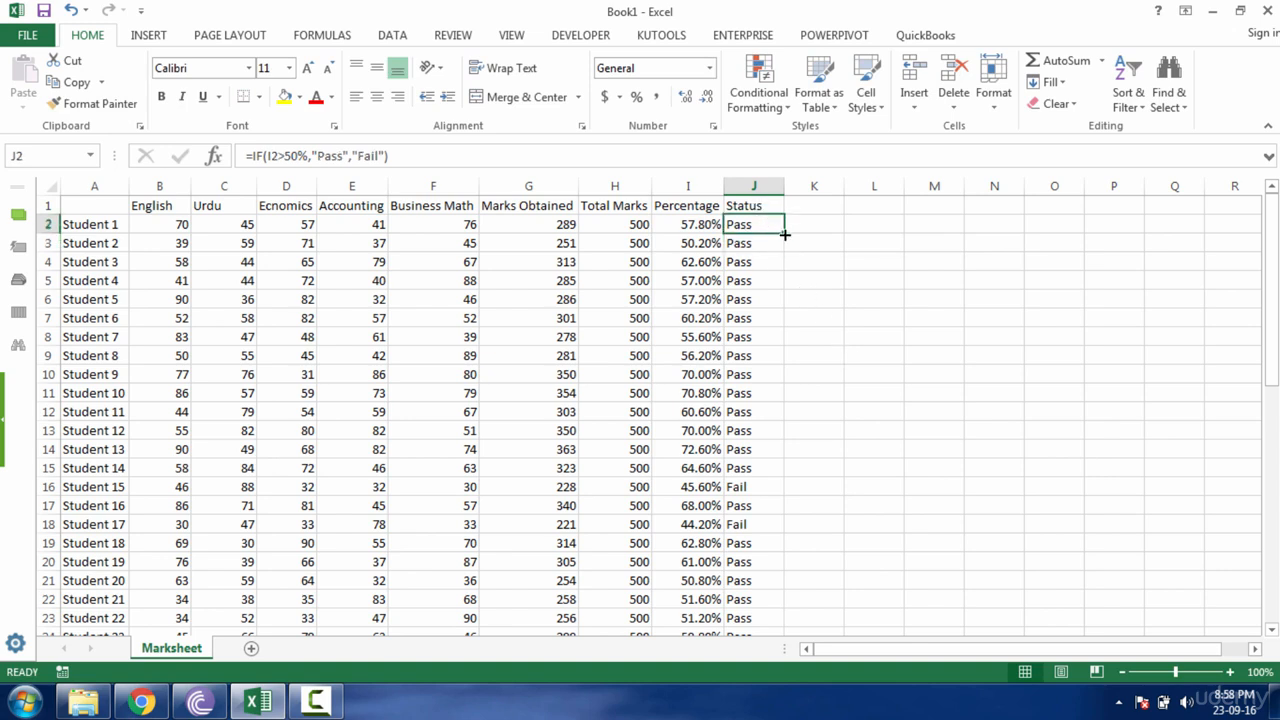
pyautogui.doubleClick(785, 234)
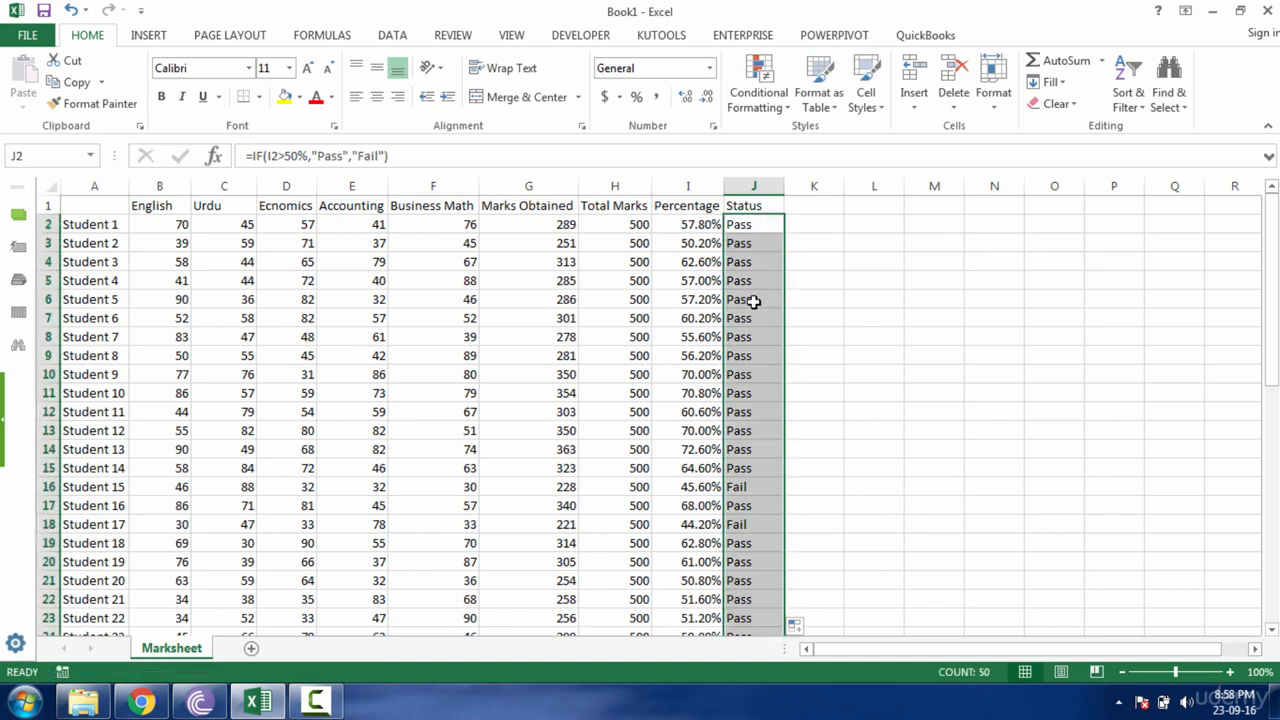
# Set Student 1's percentage in I2 to 50% and check the status and formula in J2.
pyautogui.click(706, 226)
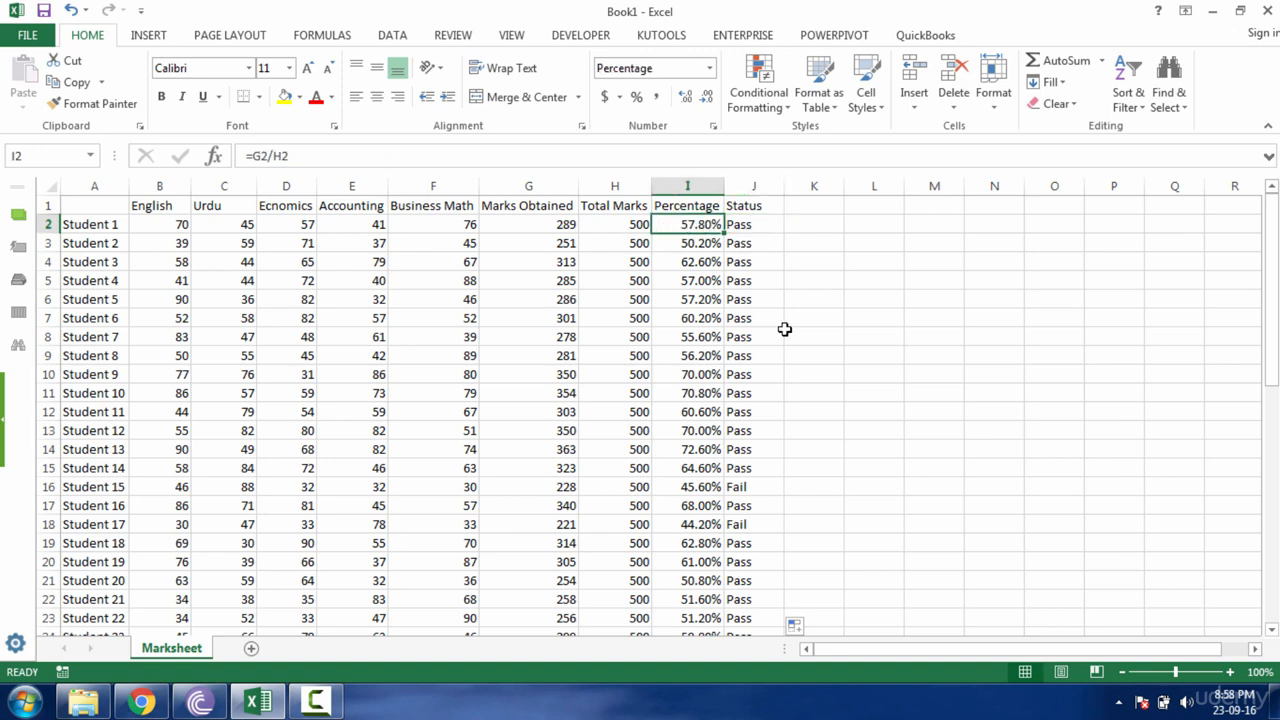
pyautogui.write('50%')
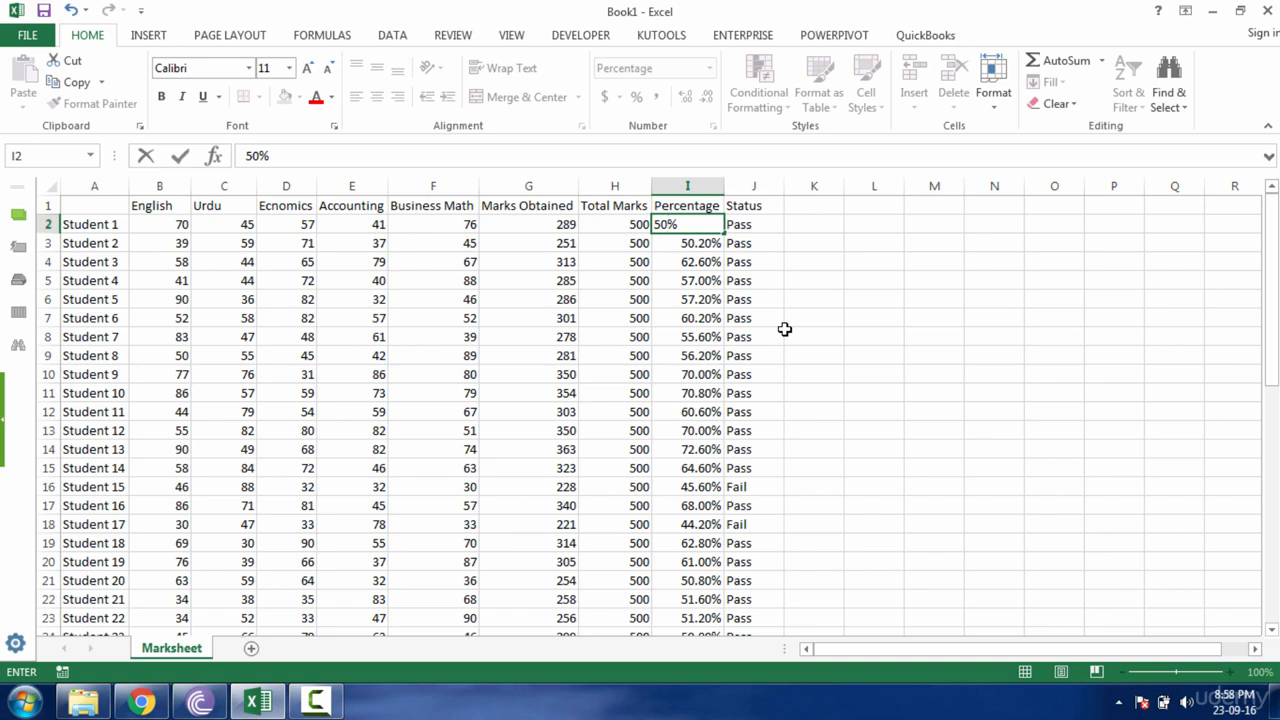
pyautogui.press('Return')
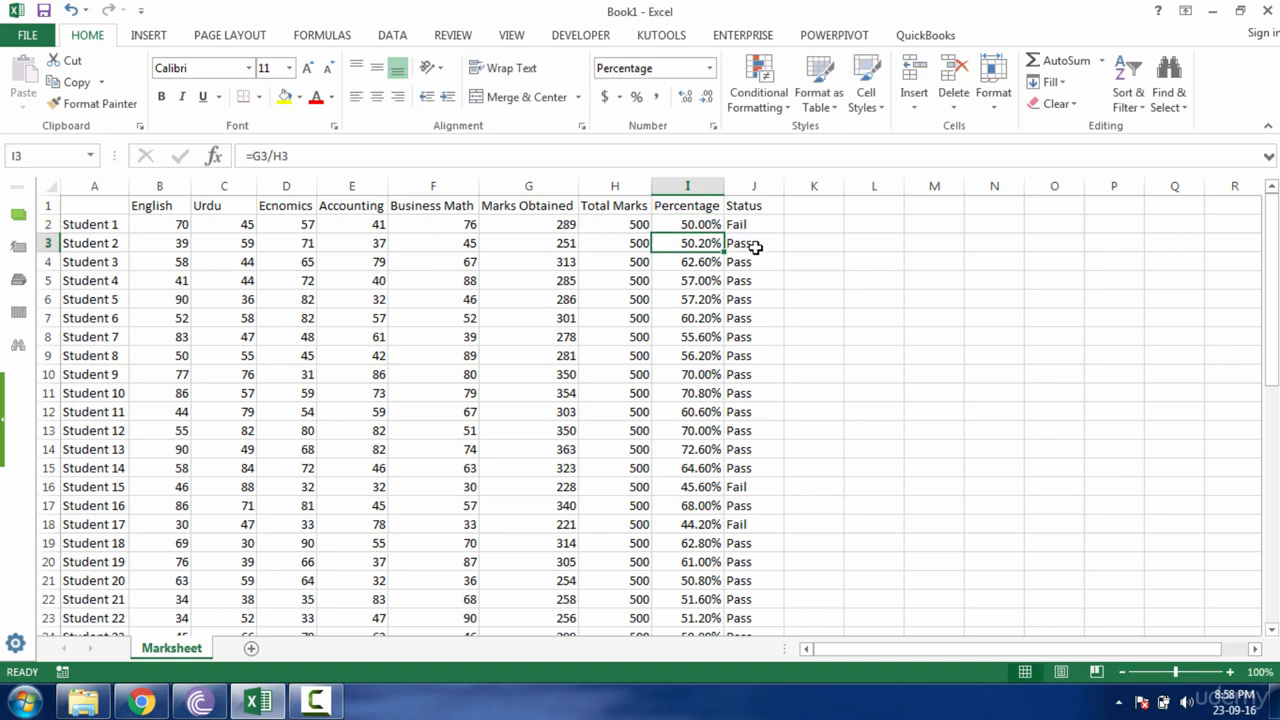
pyautogui.click(749, 226)
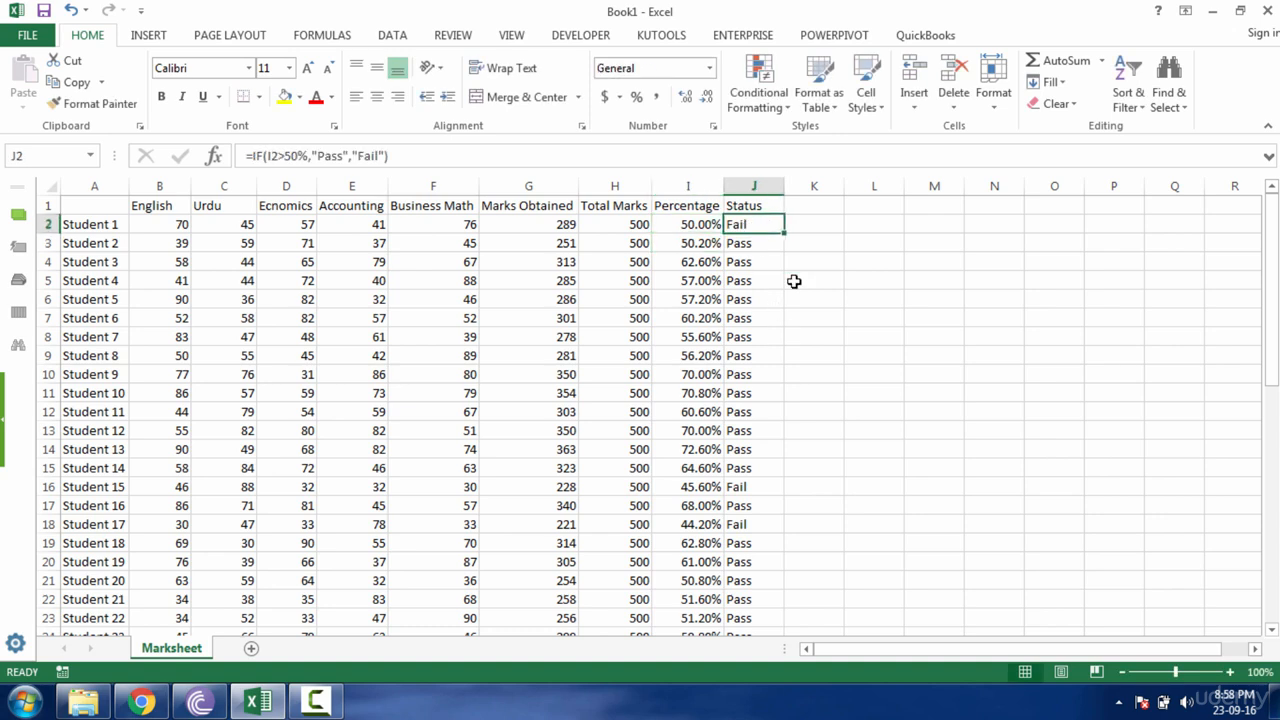
# Change the J2 formula's condition to I2>=50% and check Student 1's status against the percentage in I2.
pyautogui.doubleClick(742, 224)
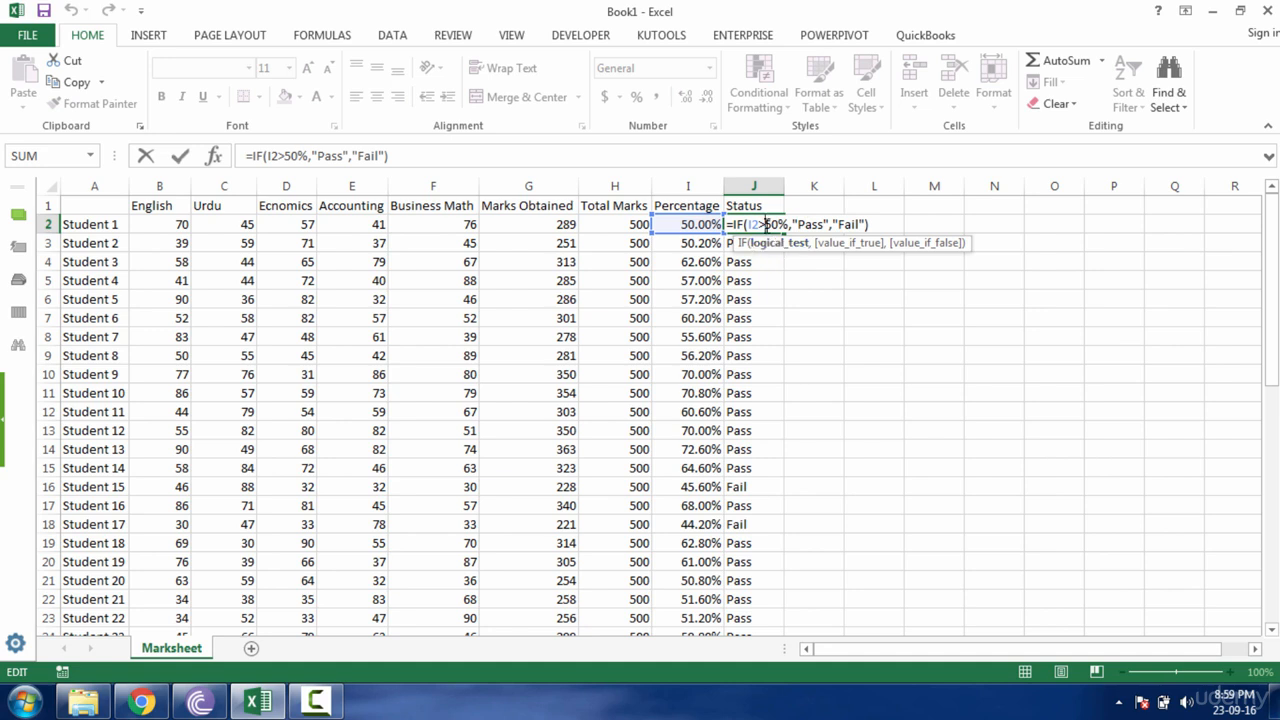
pyautogui.click(766, 224)
pyautogui.write('=')
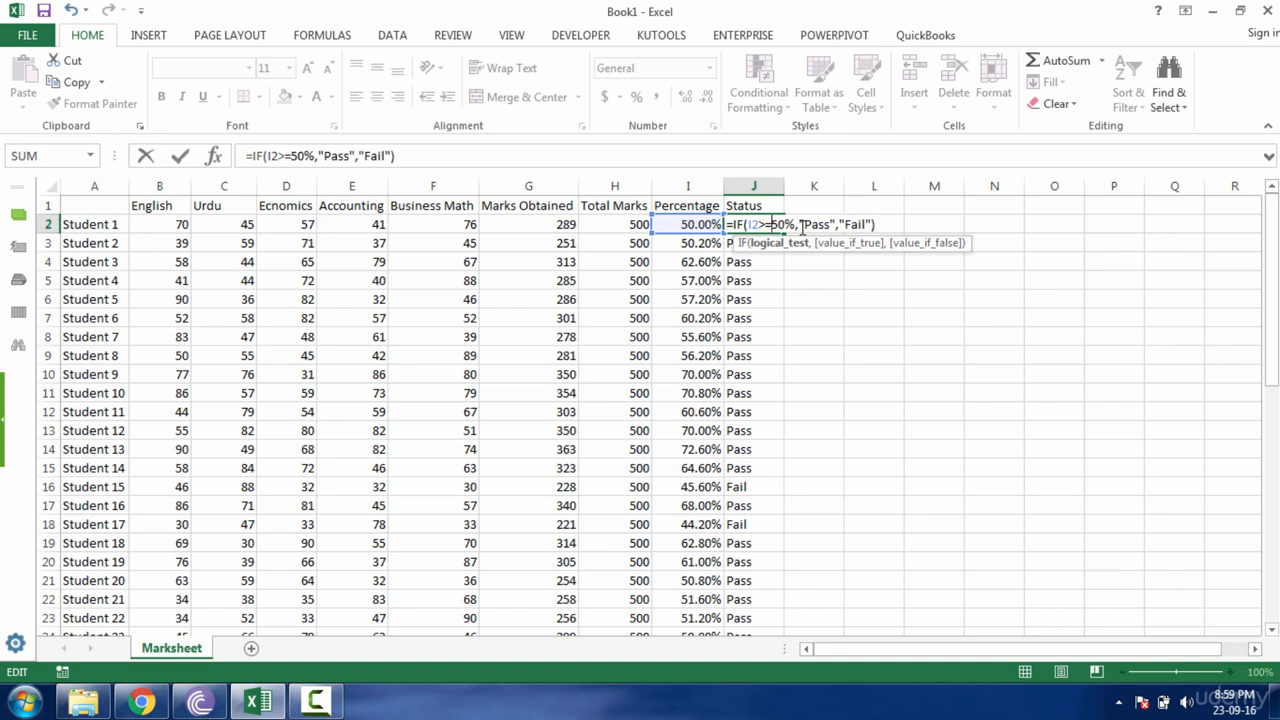
pyautogui.click(886, 226)
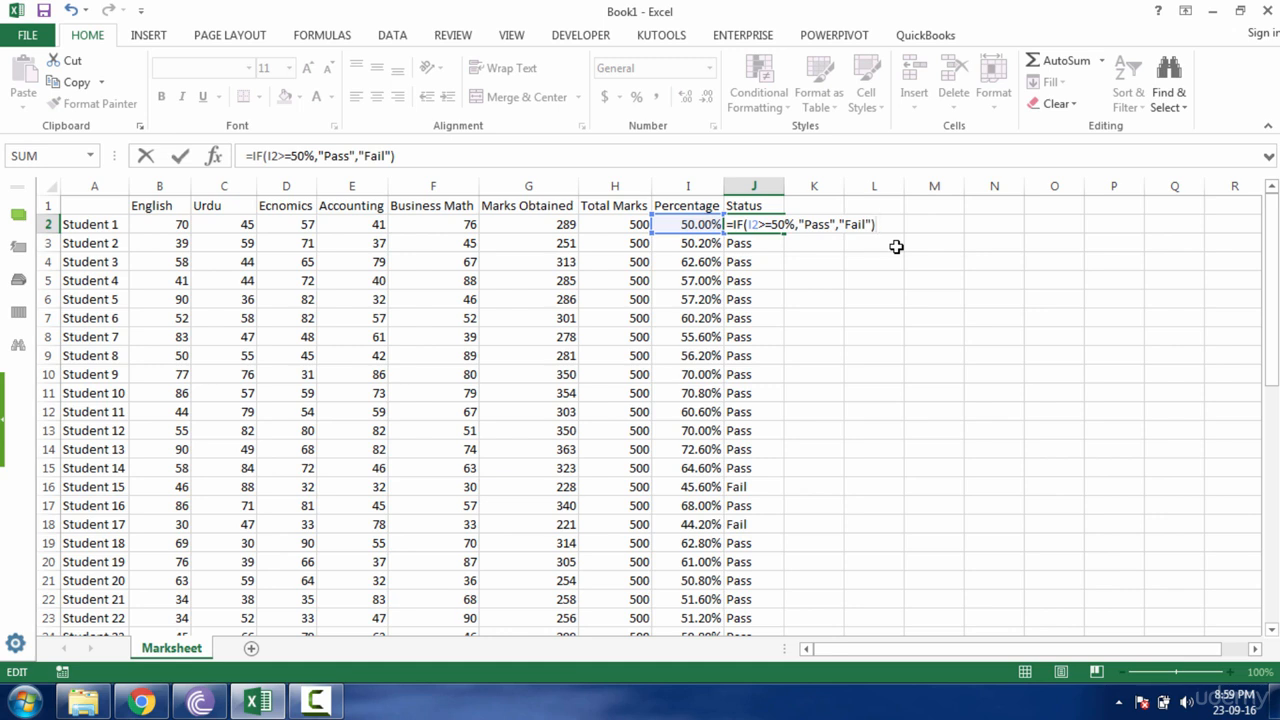
pyautogui.press('Return')
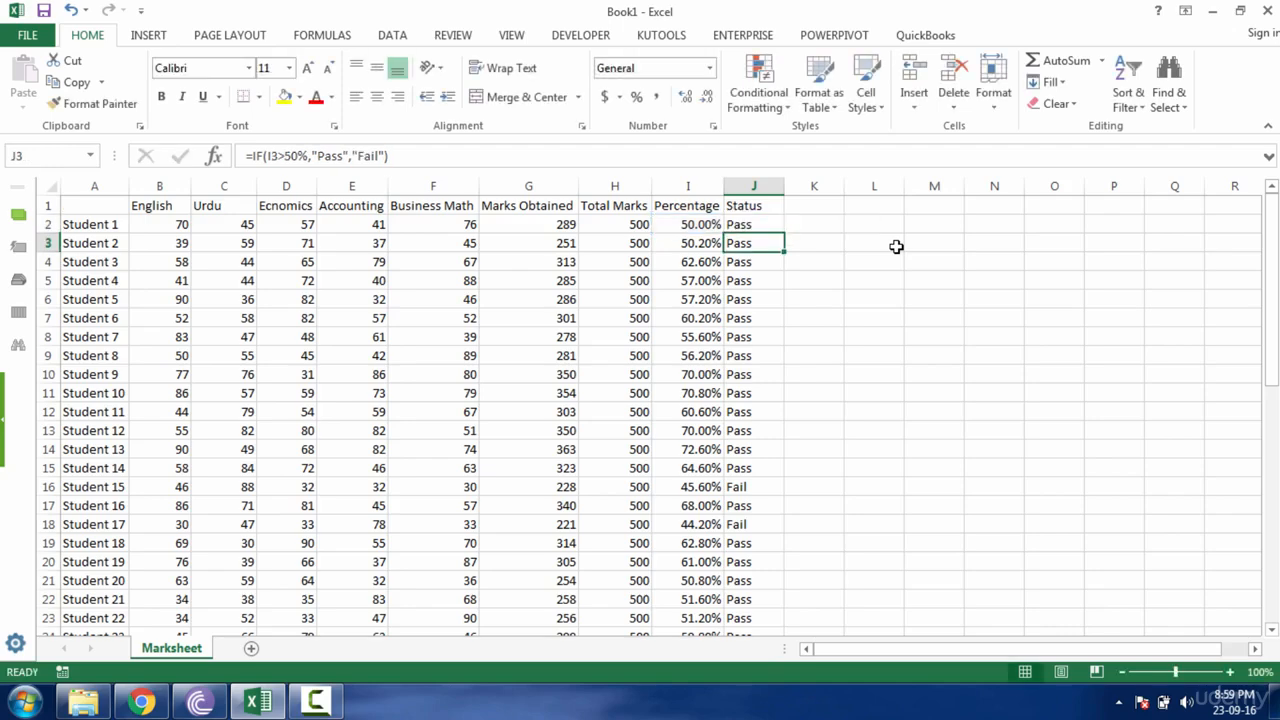
pyautogui.click(740, 224)
pyautogui.click(706, 227)
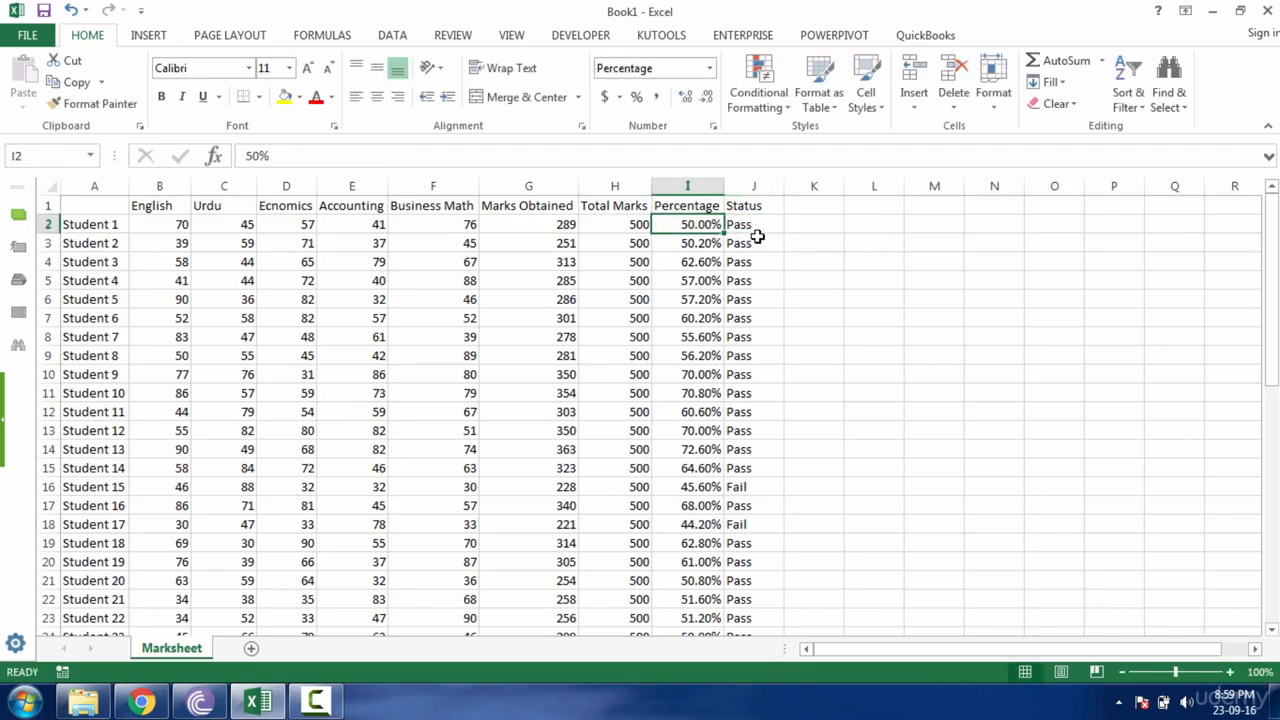
# Undo the last J2 formula edit and clear all the statuses below the Status header.
pyautogui.click(758, 224)
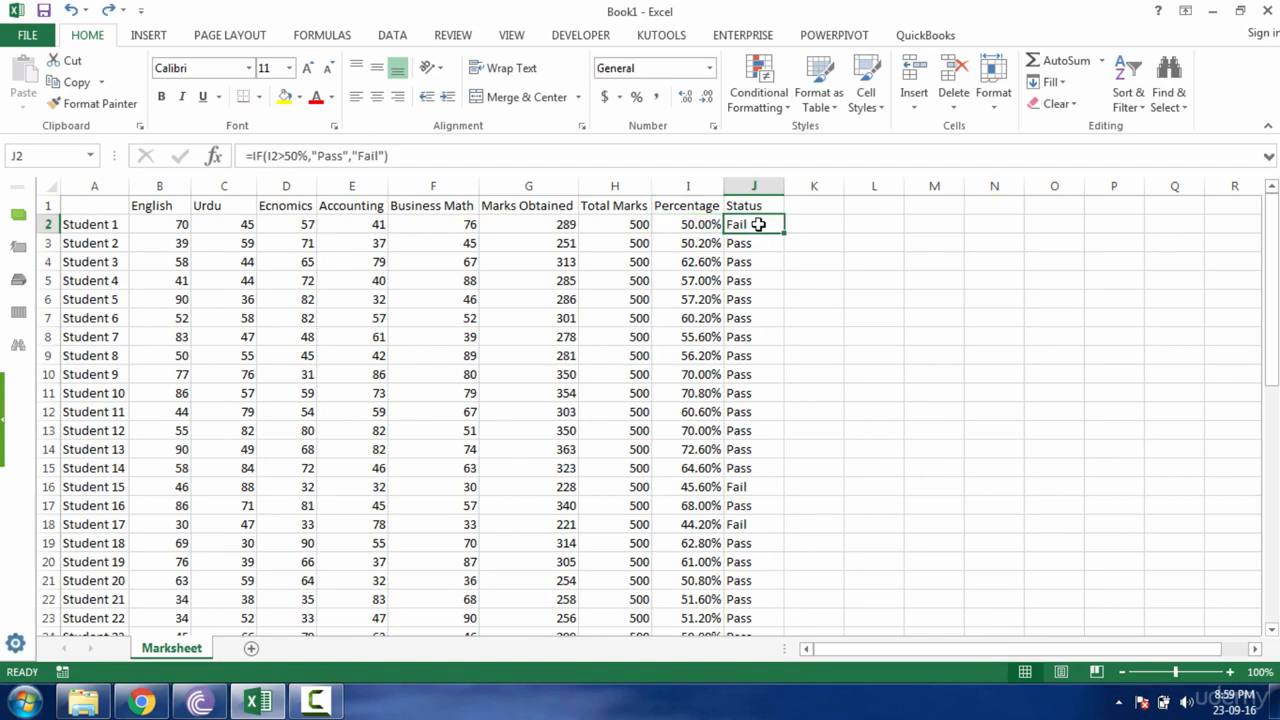
pyautogui.hotkey('ctrl', 'shift', 'Down')
pyautogui.press('BackSpace')
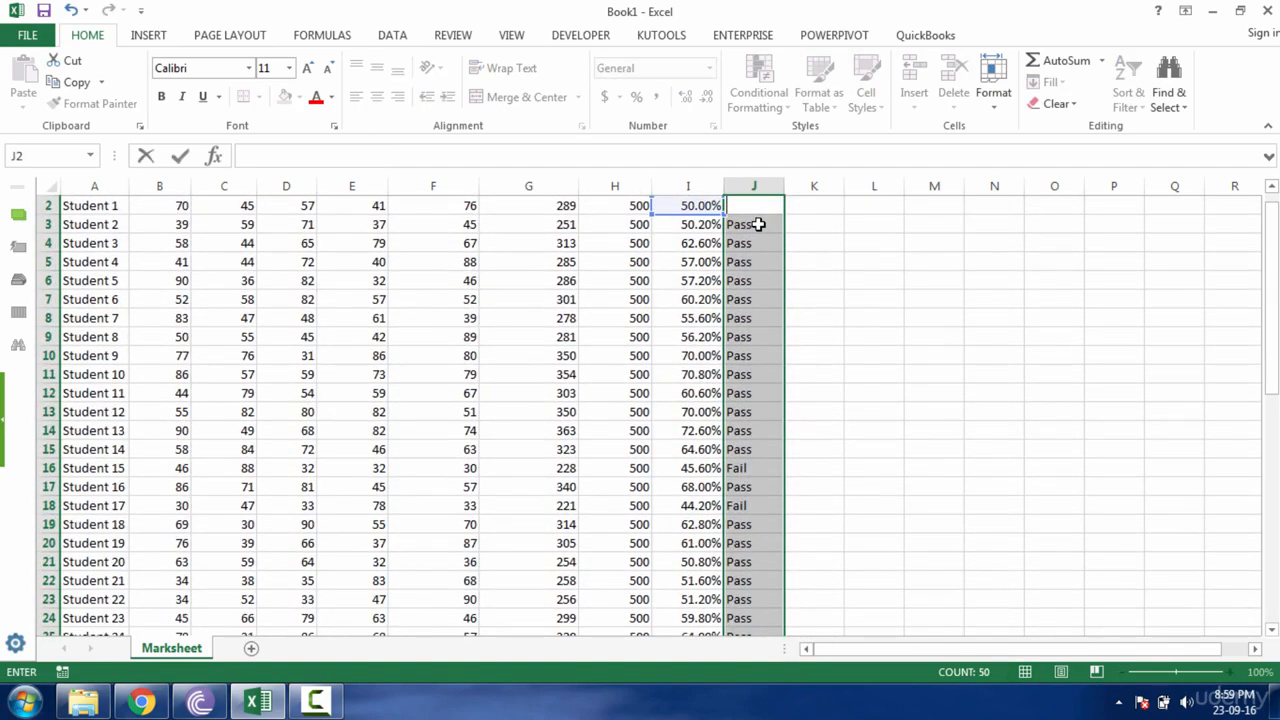
pyautogui.press('Escape')
pyautogui.press('Delete')
# Enter the formula =IF(I2<50%,"Fail","Pass") in J2 for Student 1's status.
pyautogui.click(758, 224)
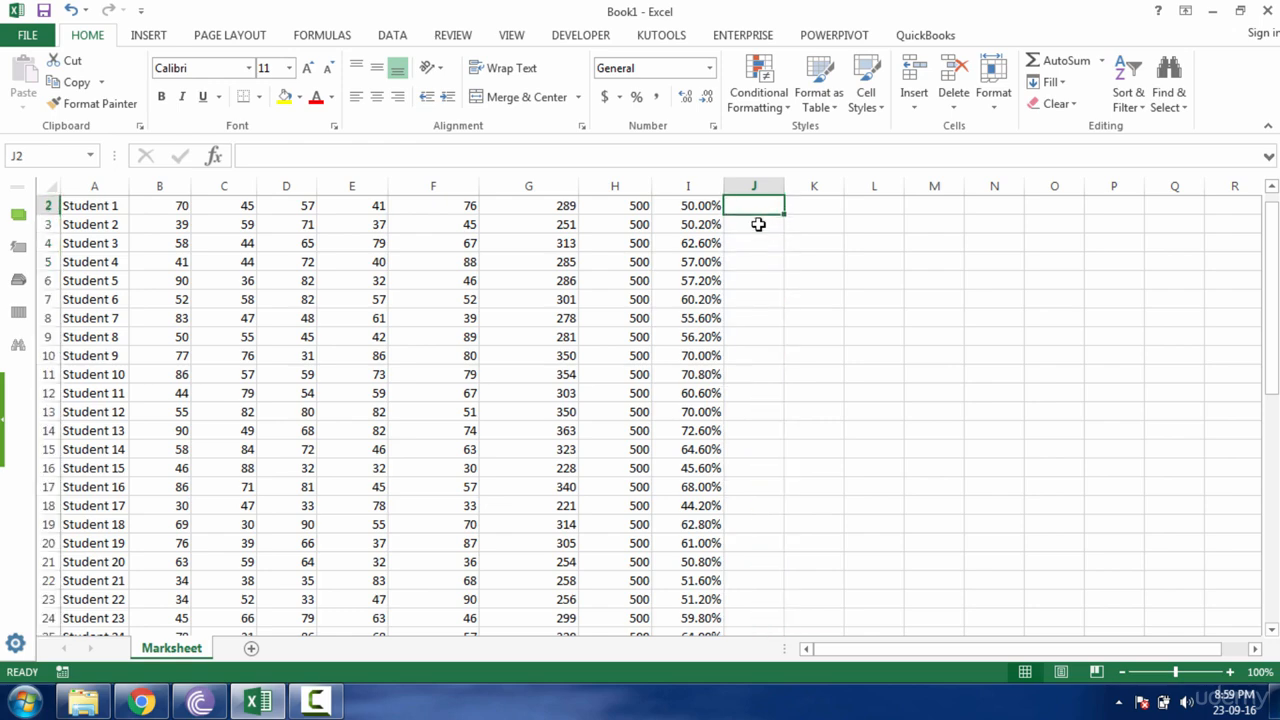
pyautogui.scroll(1, 758, 224)
pyautogui.write('=IF(')
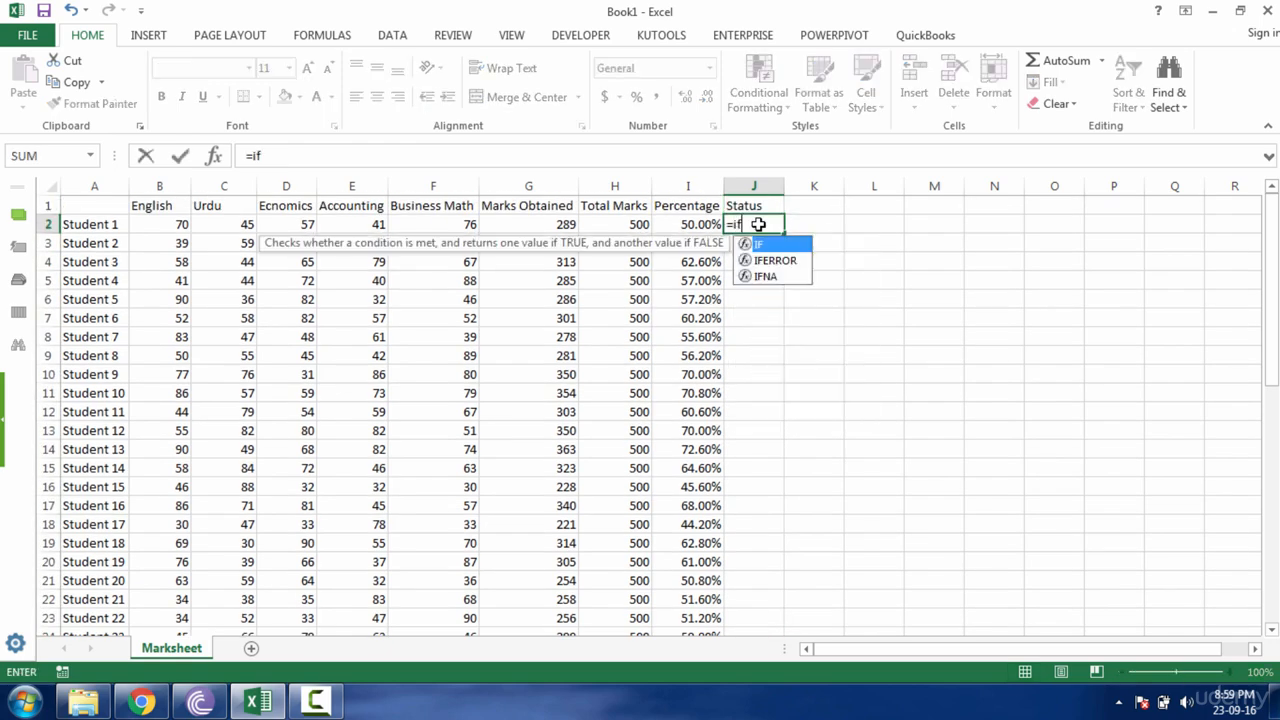
pyautogui.click(698, 224)
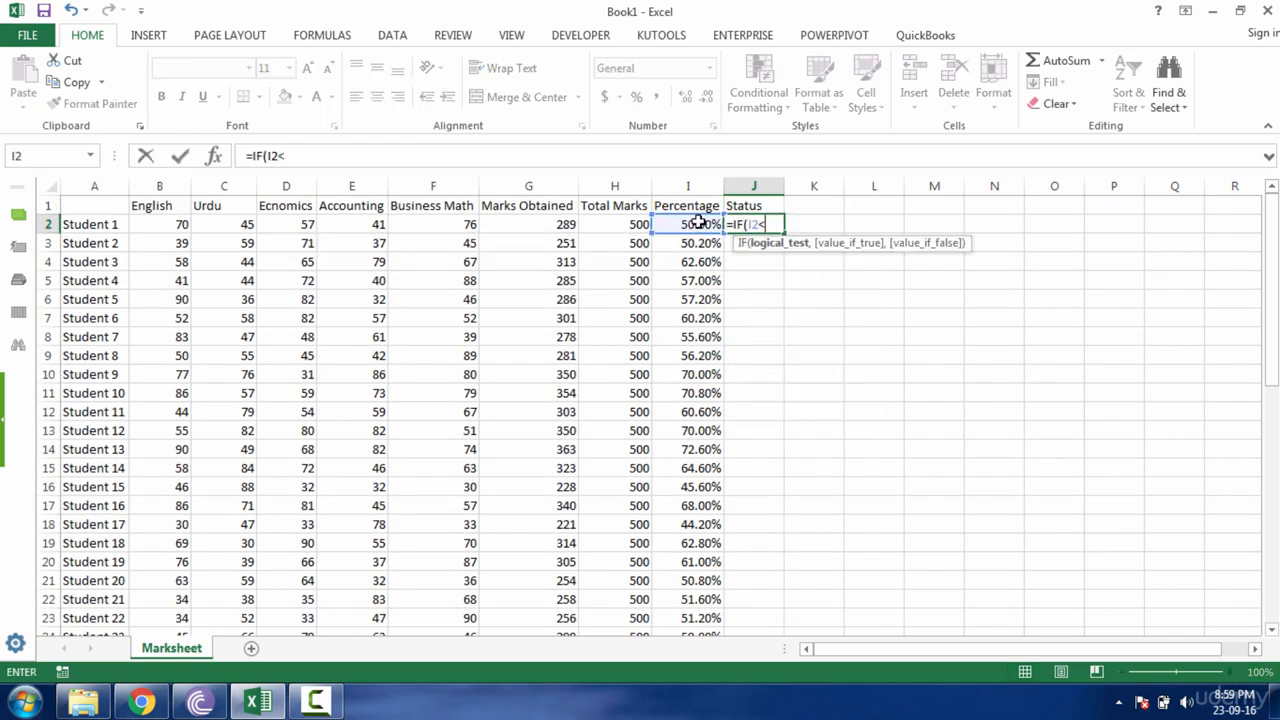
pyautogui.write('<50%,"')
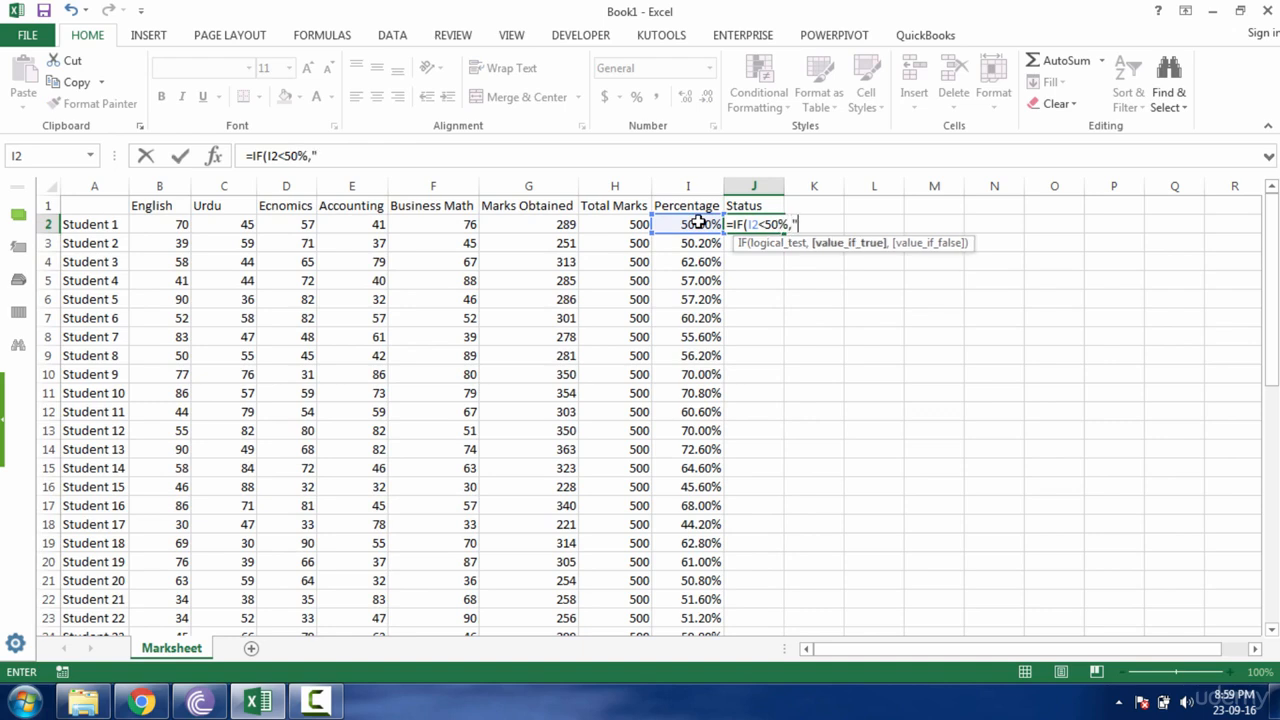
pyautogui.write('Fail","Pa')
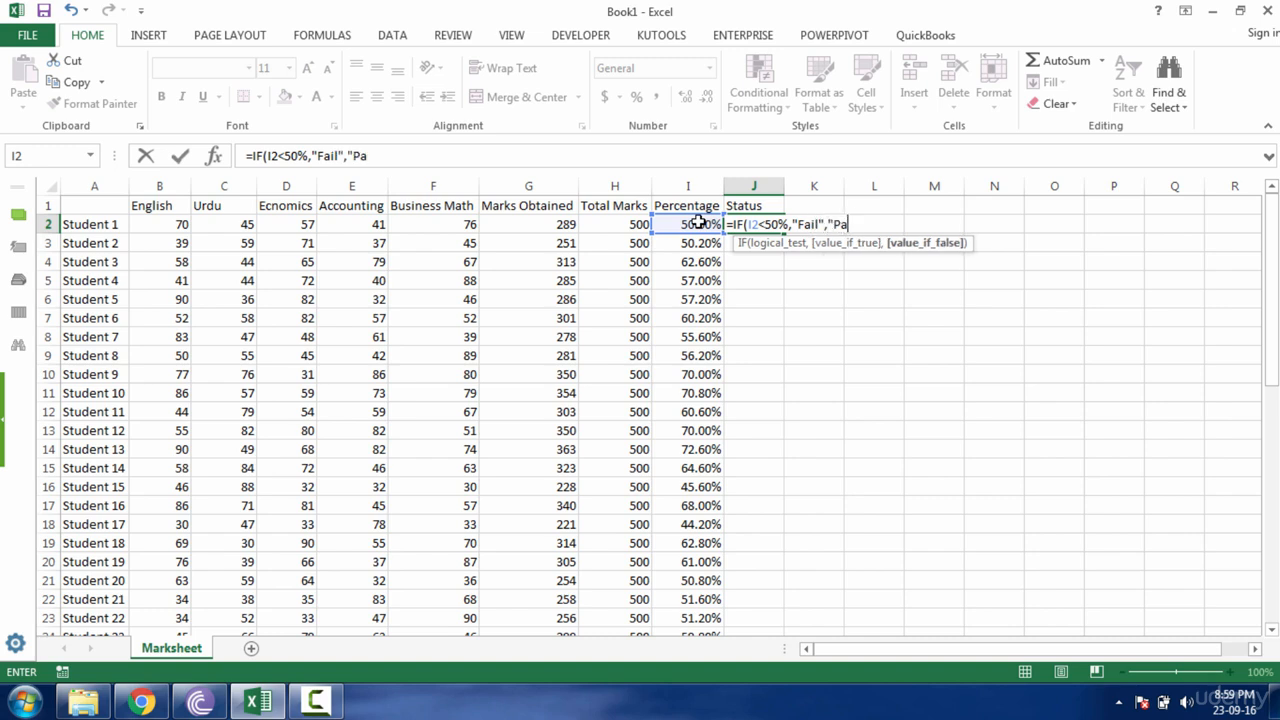
pyautogui.write('ss"')
pyautogui.press('Return')
# Fill the J2 formula down the Status column for all students.
pyautogui.click(740, 224)
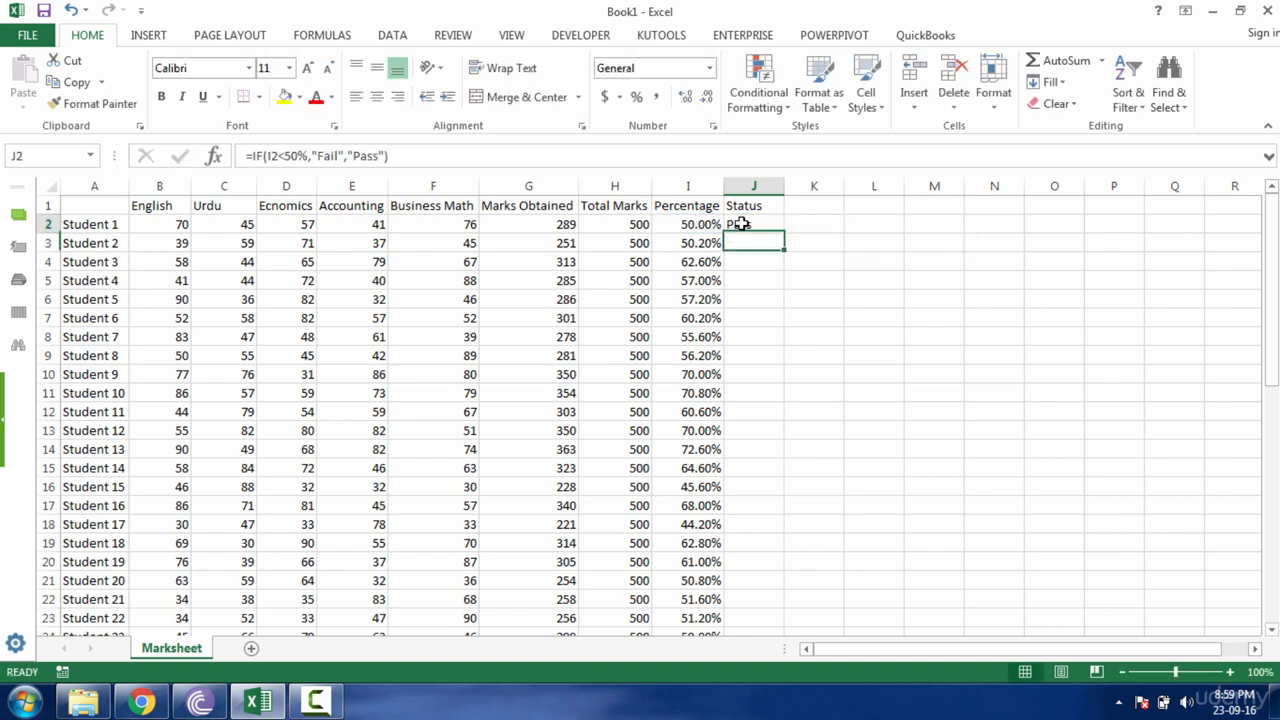
pyautogui.doubleClick(786, 236)
pyautogui.click(810, 222)
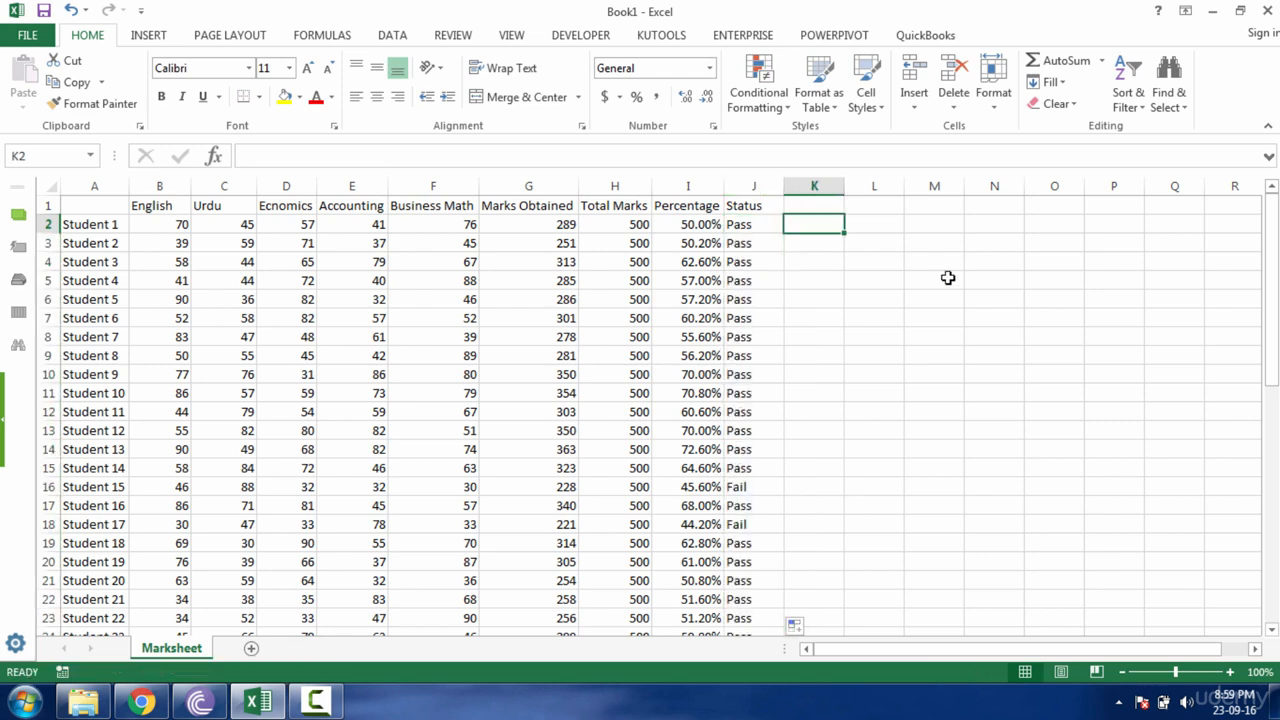
# Add the column header "Grade" in K1, next to the Status header.
pyautogui.click(803, 206)
pyautogui.write('G')
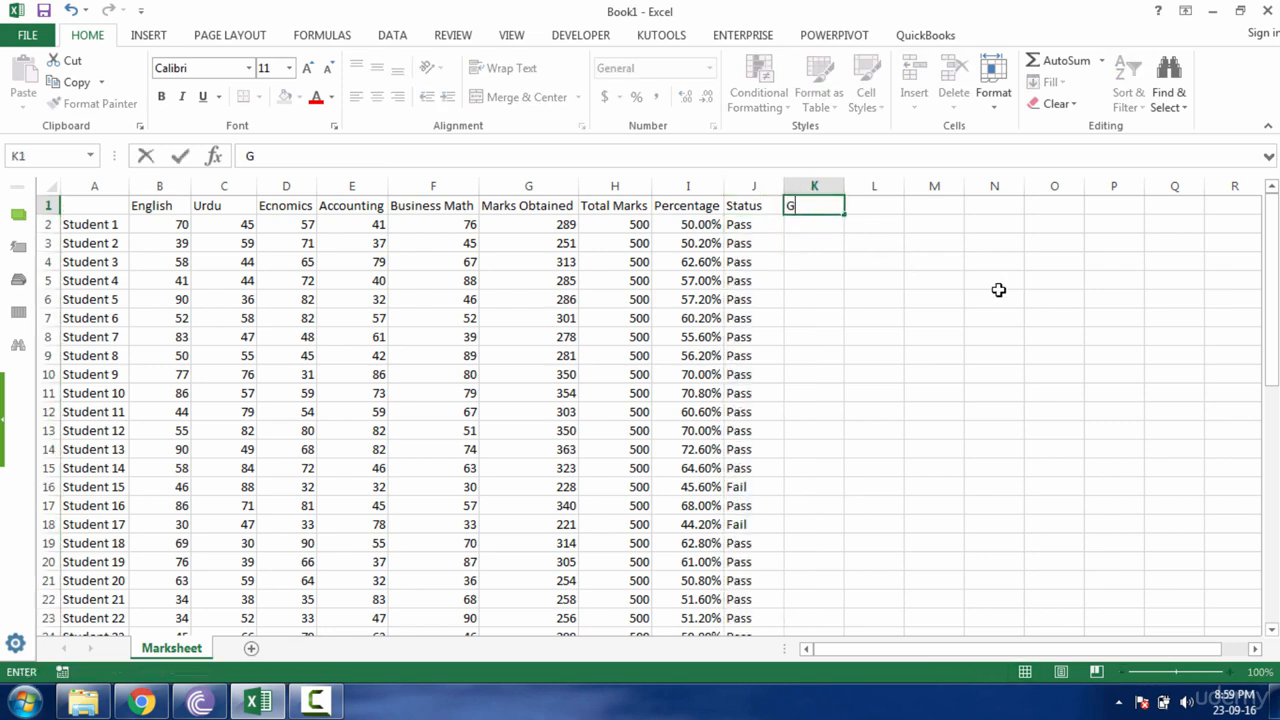
pyautogui.write('rading Sys')
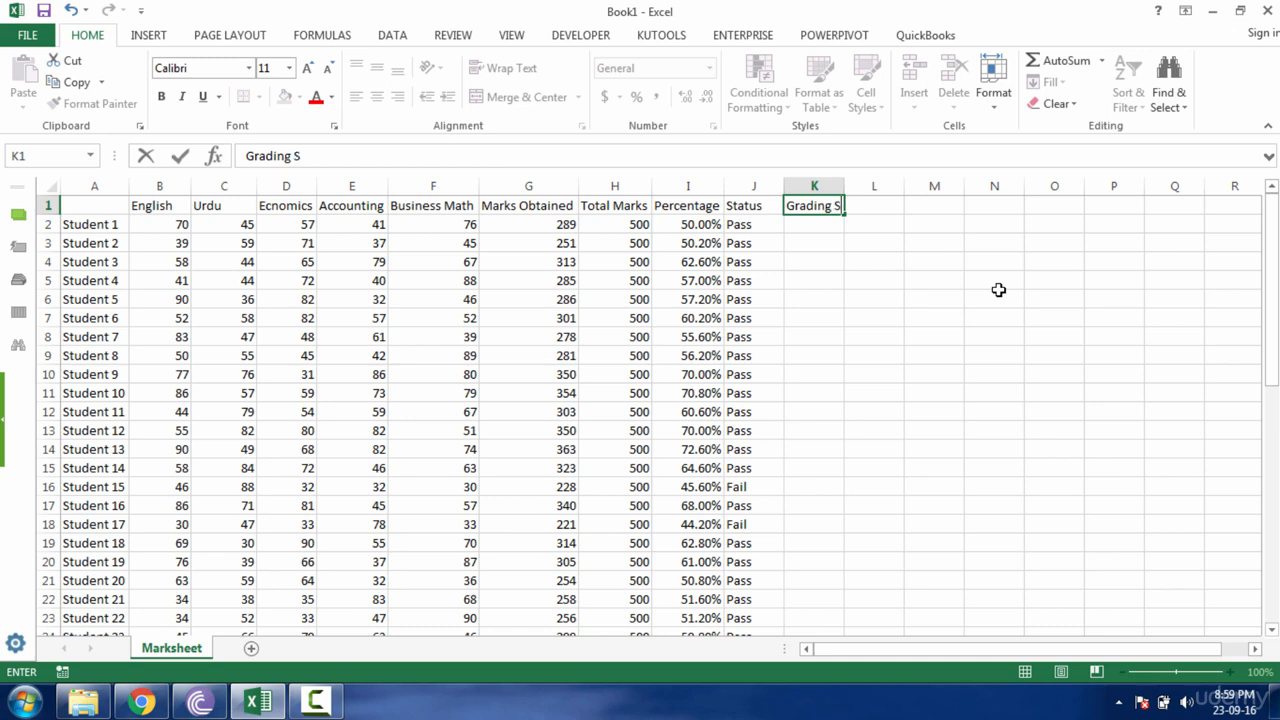
pyautogui.press('BackSpace')
pyautogui.press('BackSpace')
pyautogui.press('BackSpace')
pyautogui.press('BackSpace')
pyautogui.press('BackSpace')
pyautogui.press('BackSpace')
pyautogui.press('BackSpace')
pyautogui.write('e')
pyautogui.press('Tab')
pyautogui.click(988, 280)
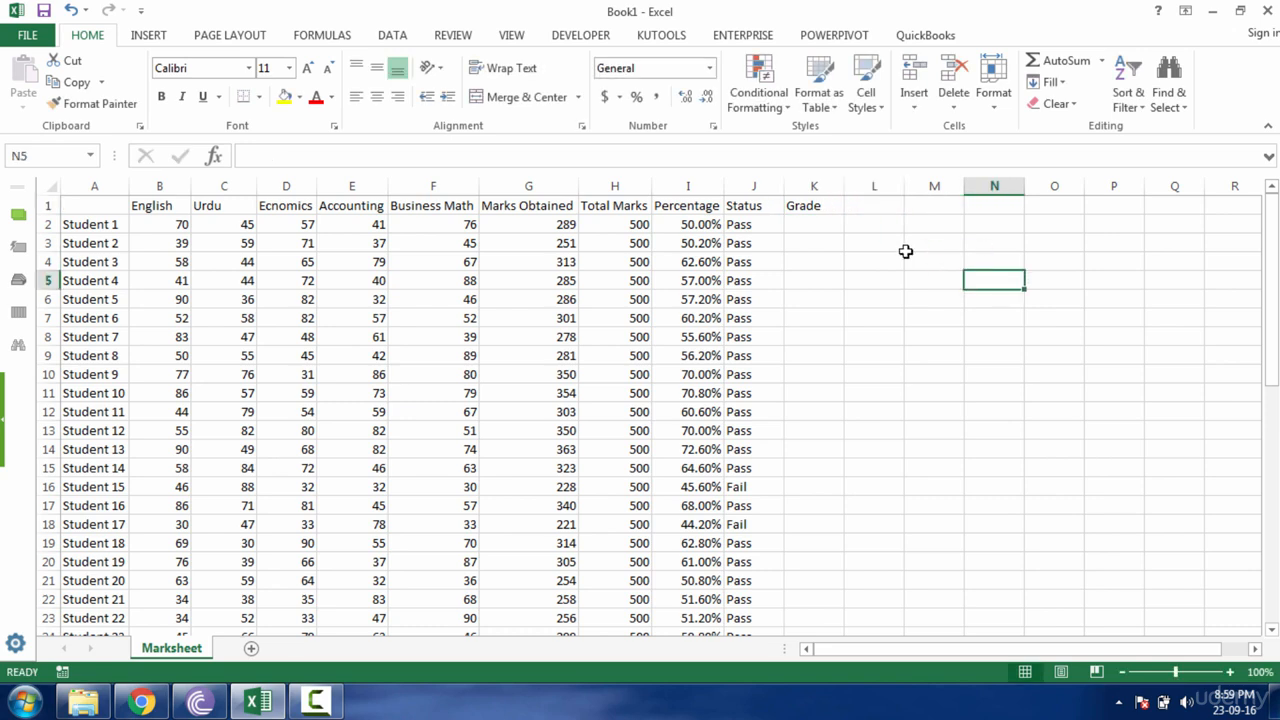
# Review Student 1's percentage in I2 and status formula in J2 as the basis for the grade in K2.
pyautogui.click(818, 218)
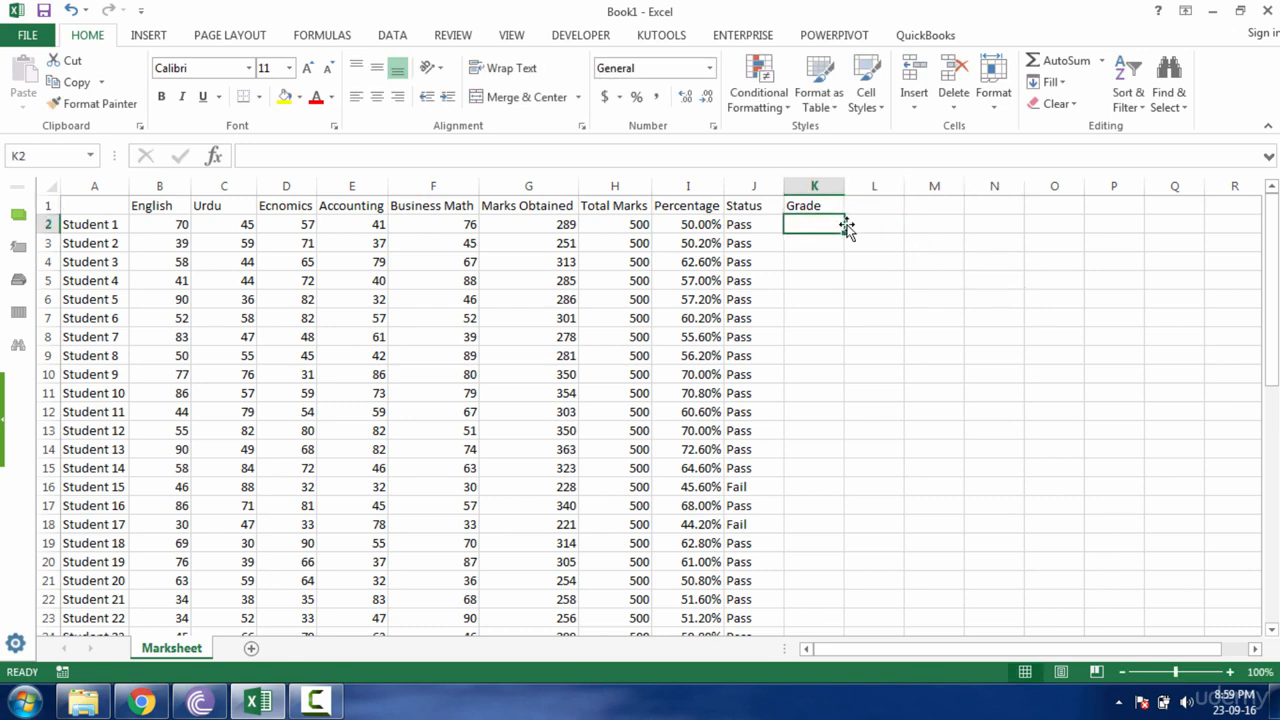
pyautogui.click(687, 221)
pyautogui.click(745, 222)
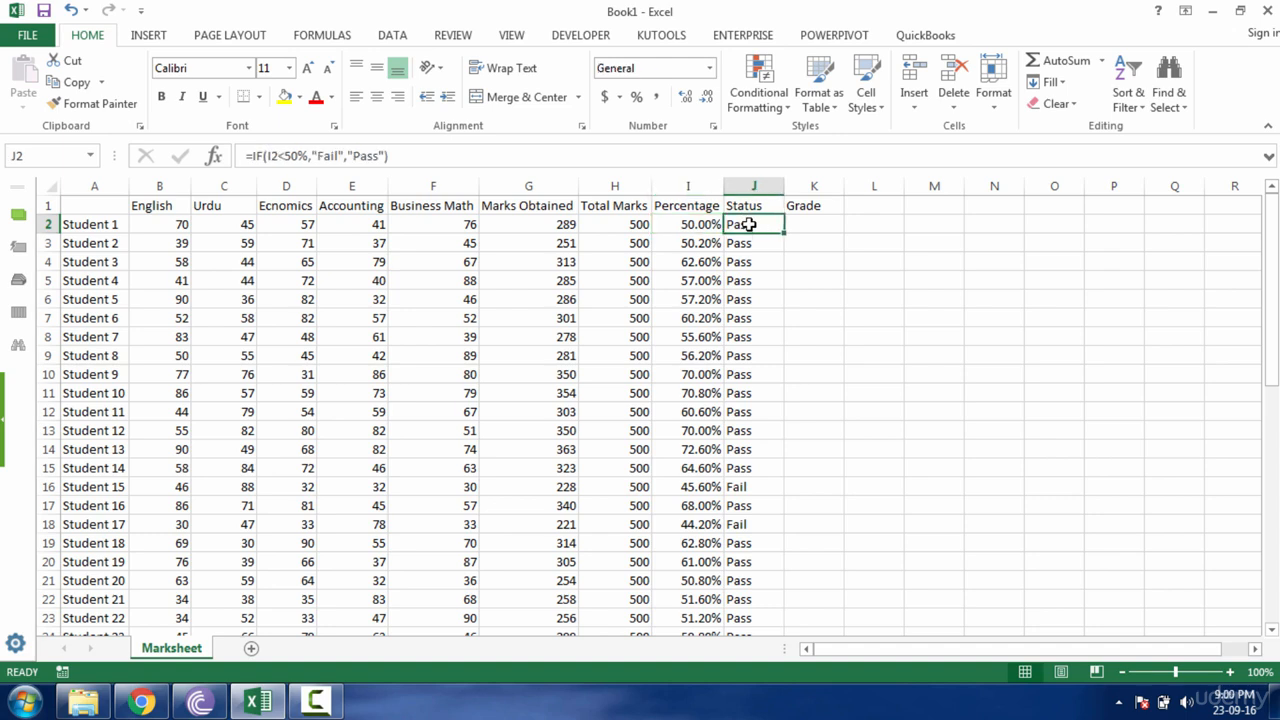
pyautogui.click(714, 223)
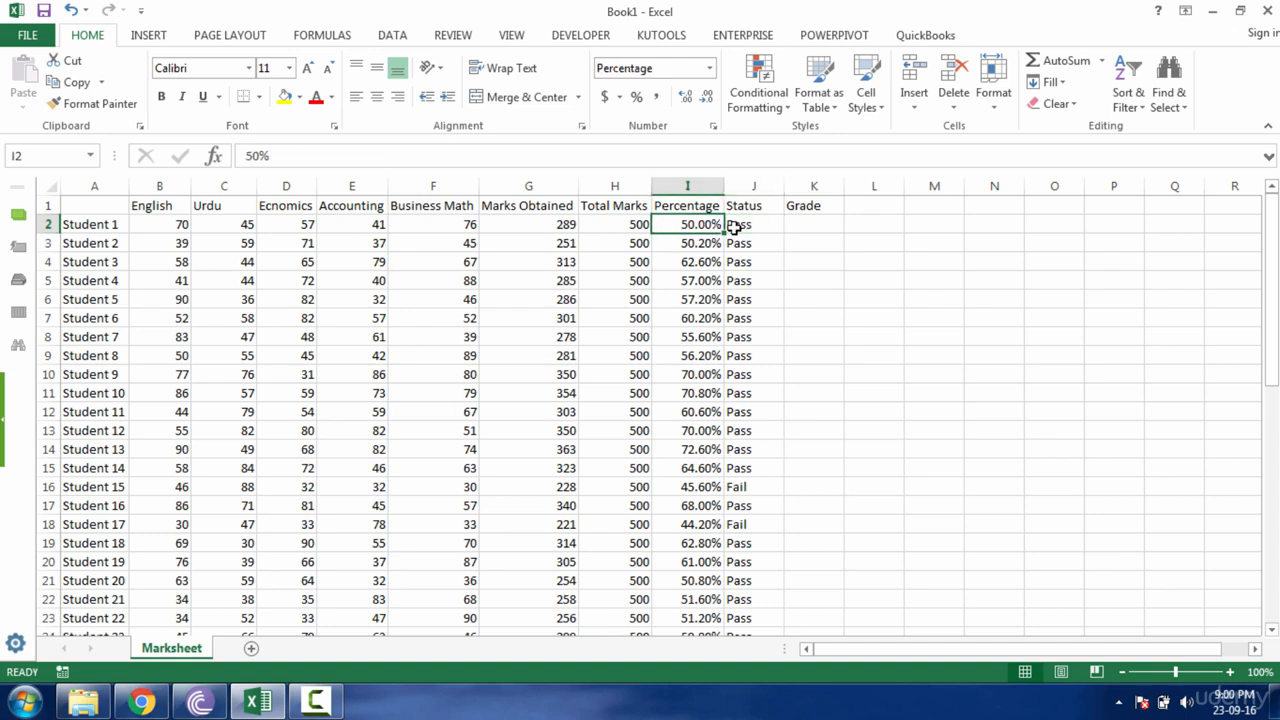
pyautogui.click(740, 224)
pyautogui.click(711, 225)
pyautogui.click(803, 232)
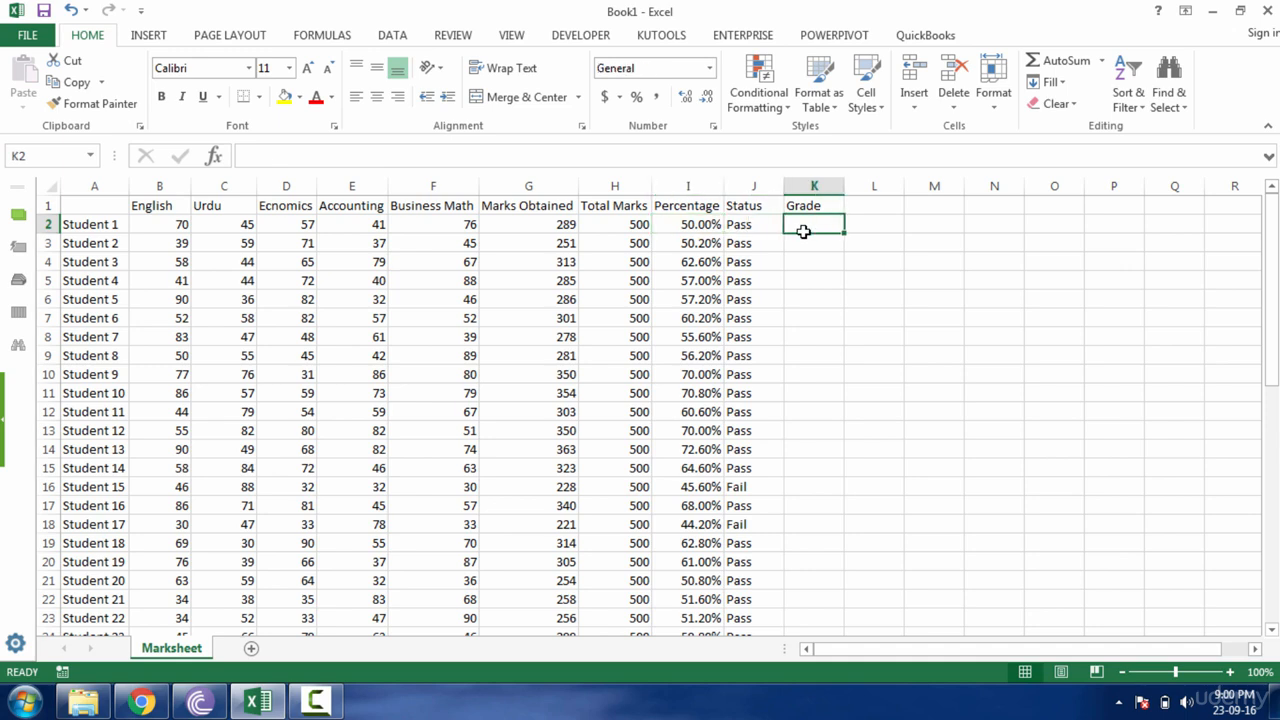
pyautogui.click(703, 226)
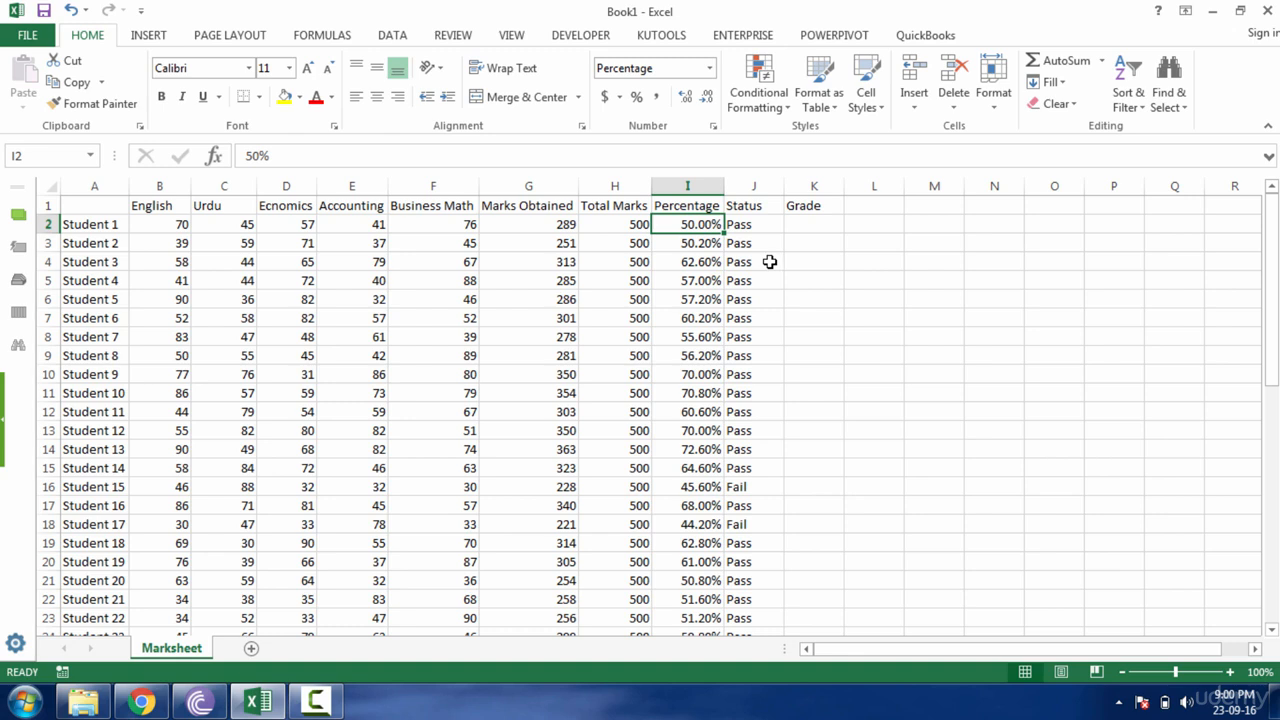
pyautogui.click(818, 229)
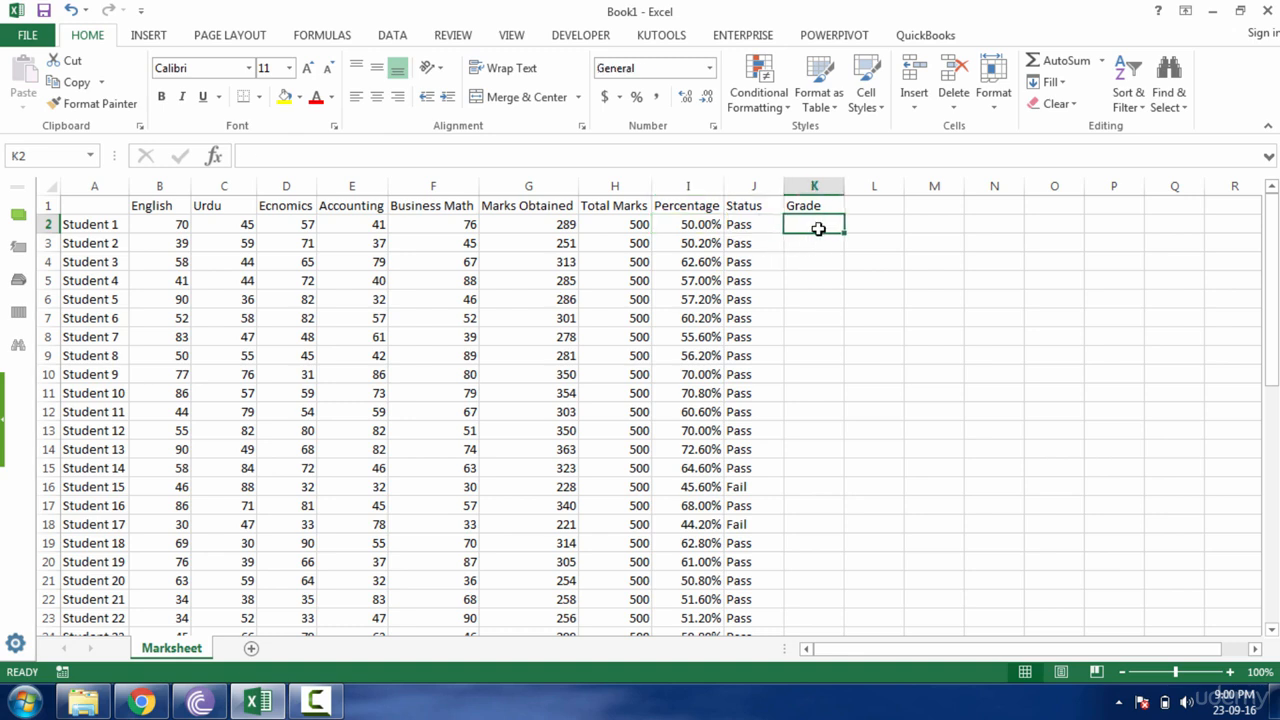
# Enter the title "Marking Scheme" in O3, beside the marksheet.
pyautogui.click(1053, 245)
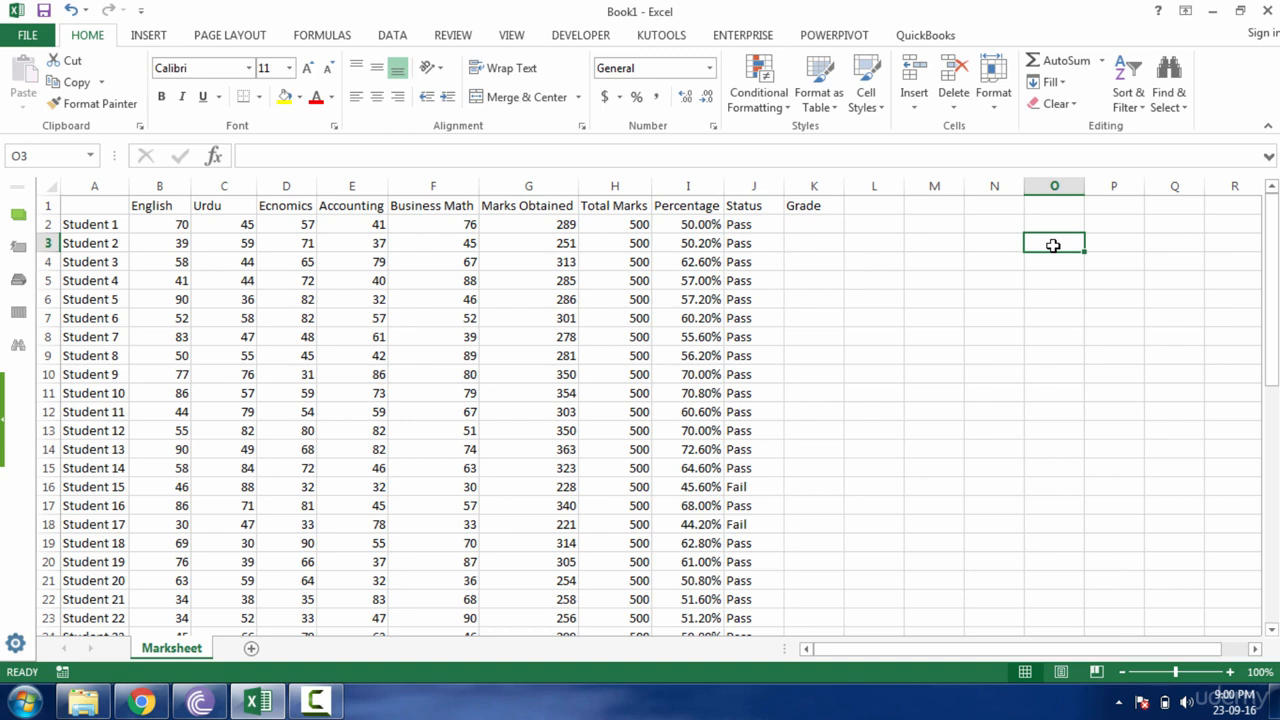
pyautogui.write('Mar')
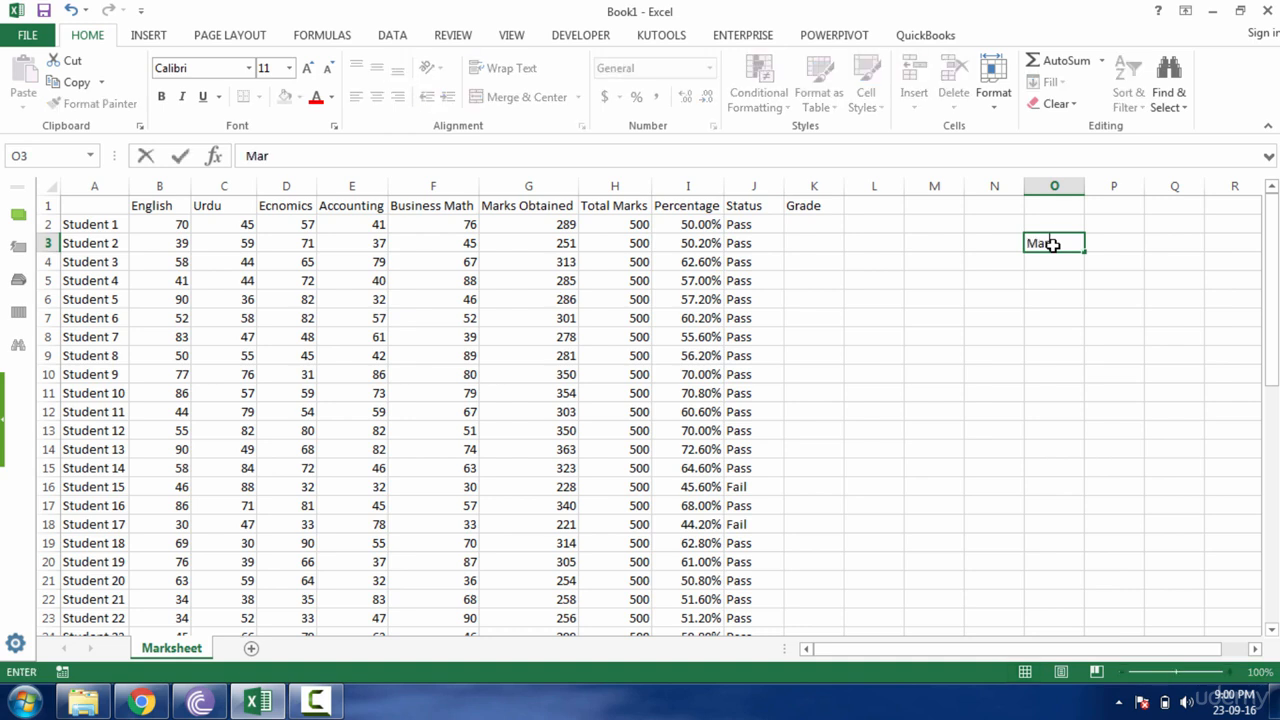
pyautogui.write('king Scheme')
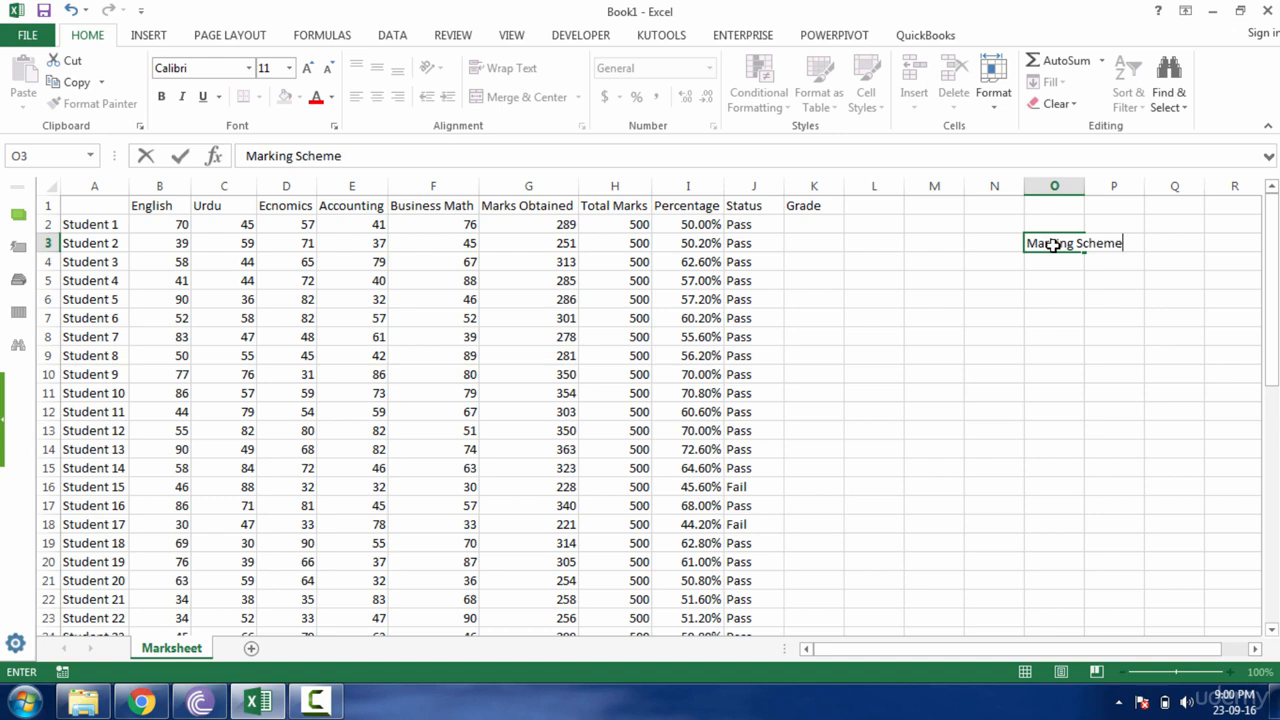
pyautogui.hotkey('ctrl', 'Return')
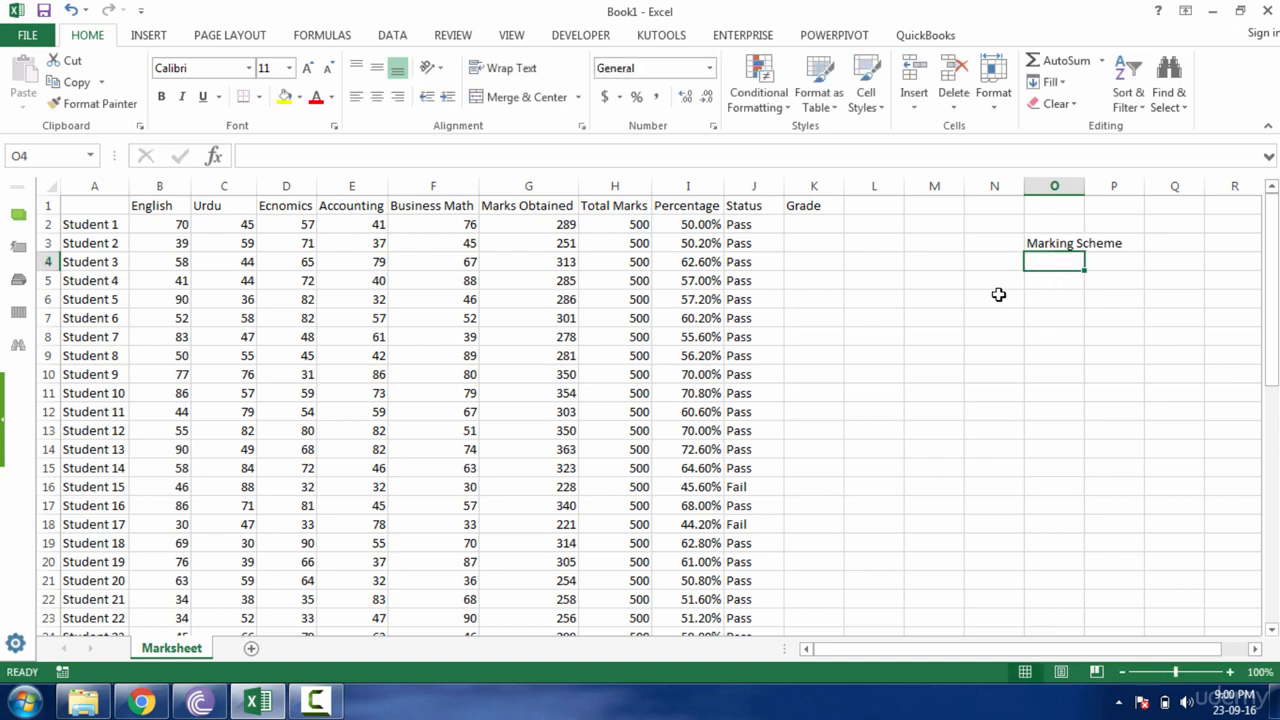
# Add the first marking scheme row, with "<40%" in O4 and "Fail" in P4.
pyautogui.write('<40')
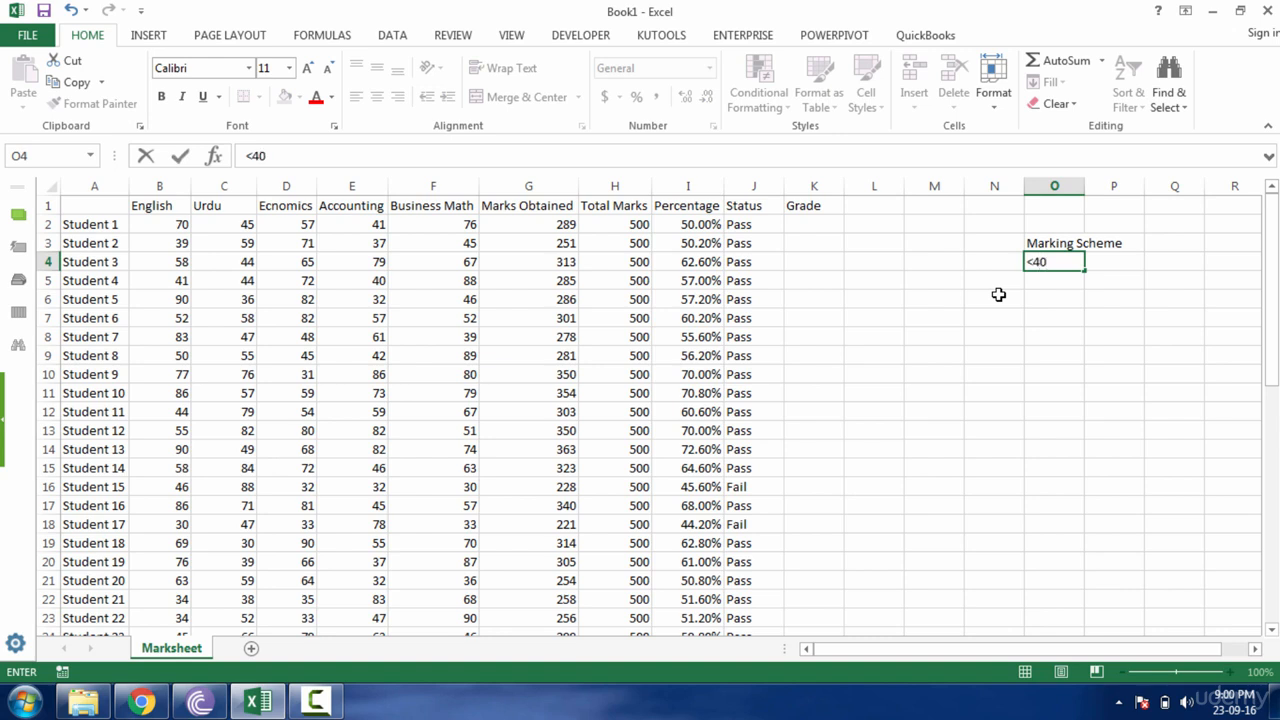
pyautogui.write('%')
pyautogui.press('Tab')
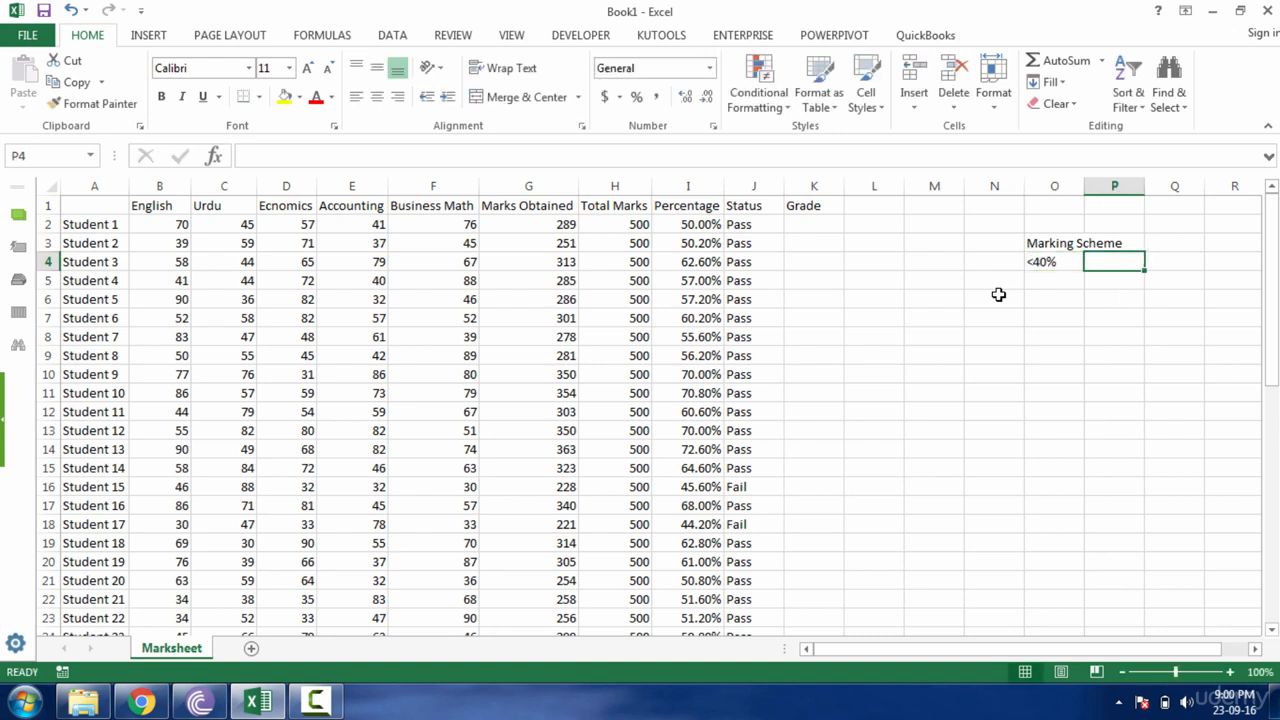
pyautogui.write('Fail')
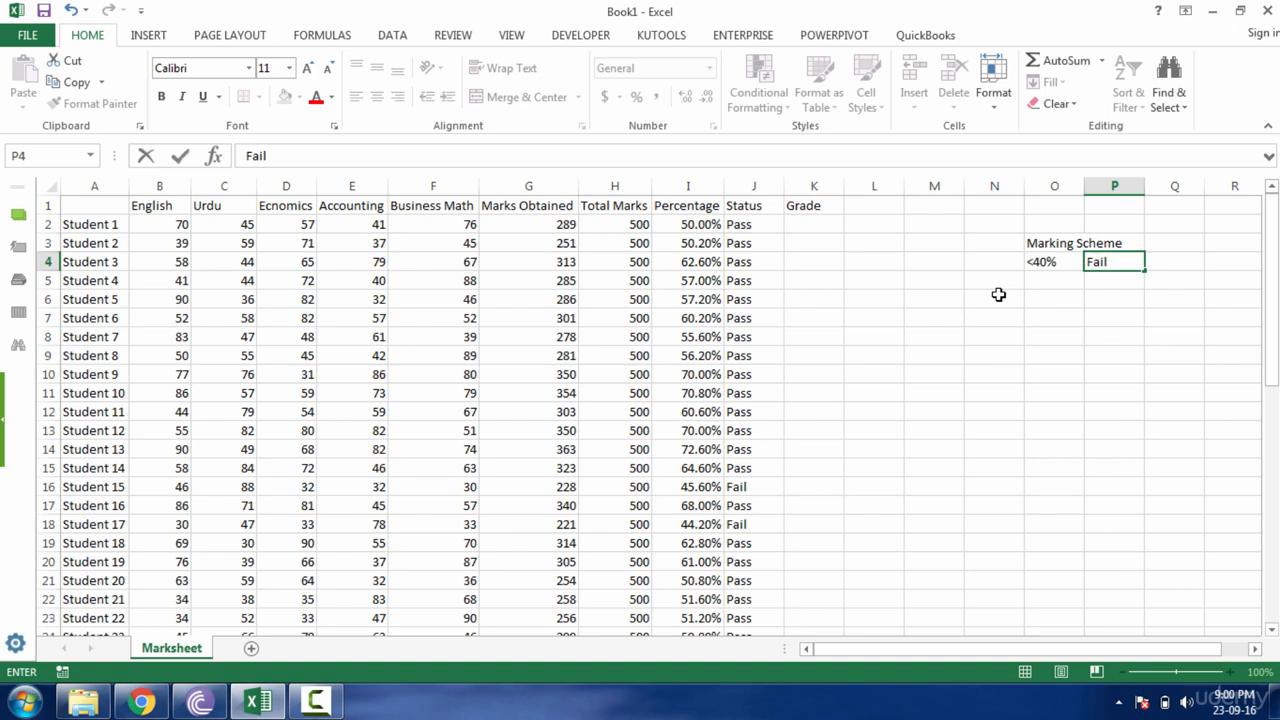
pyautogui.press('Return')
# Add "Between 40-49%" in O5 with grade "D" in P5, and autofit column O to its text.
pyautogui.write('B')
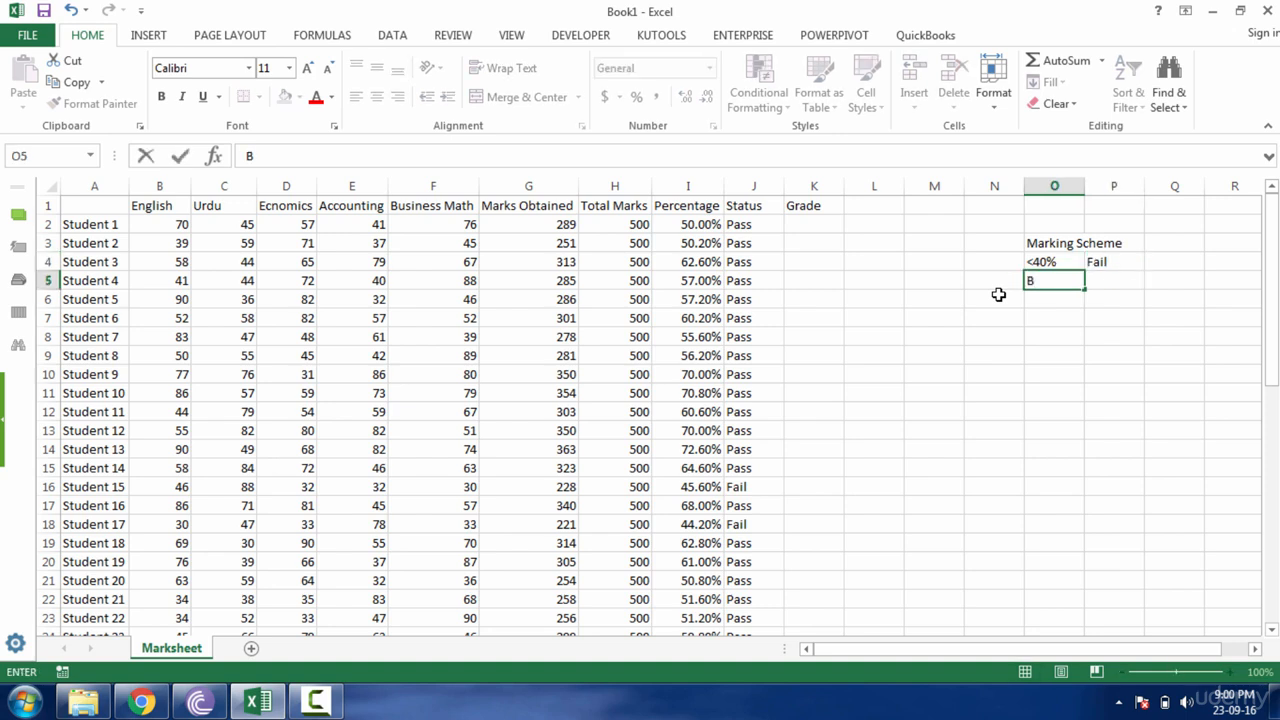
pyautogui.write('etween 4')
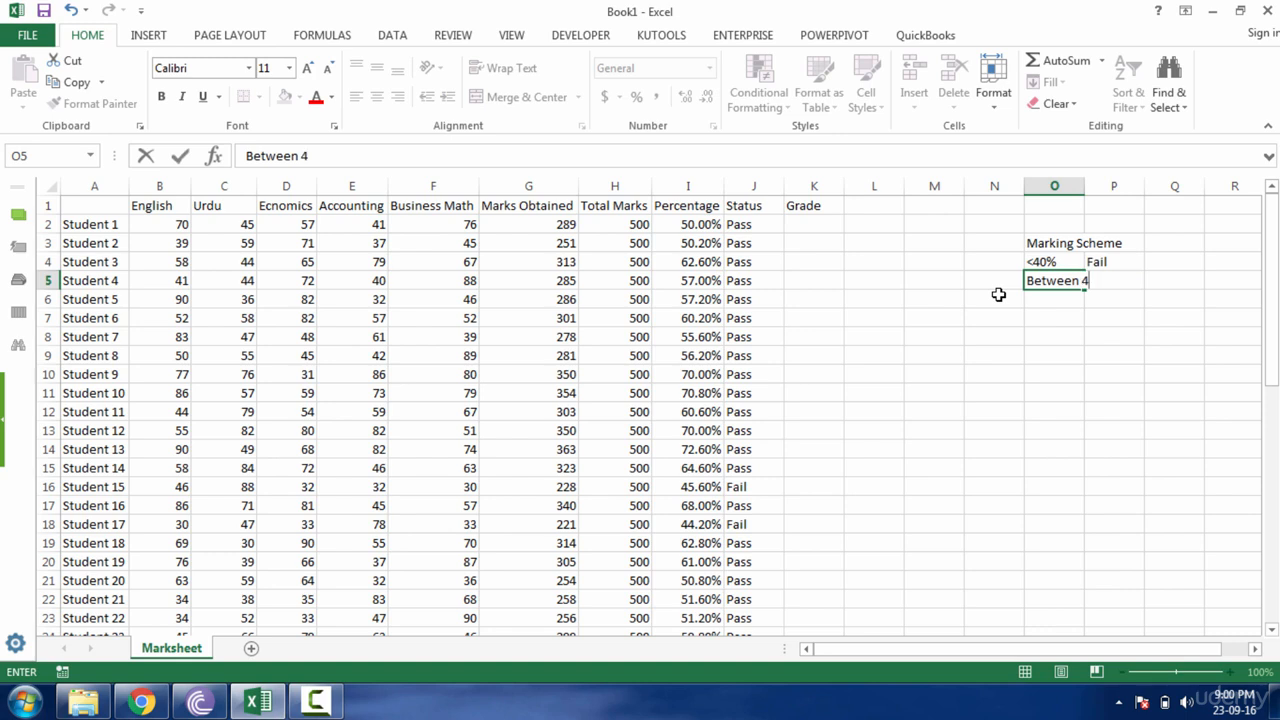
pyautogui.write('1')
pyautogui.press('BackSpace')
pyautogui.write('0-49%')
pyautogui.press('Tab')
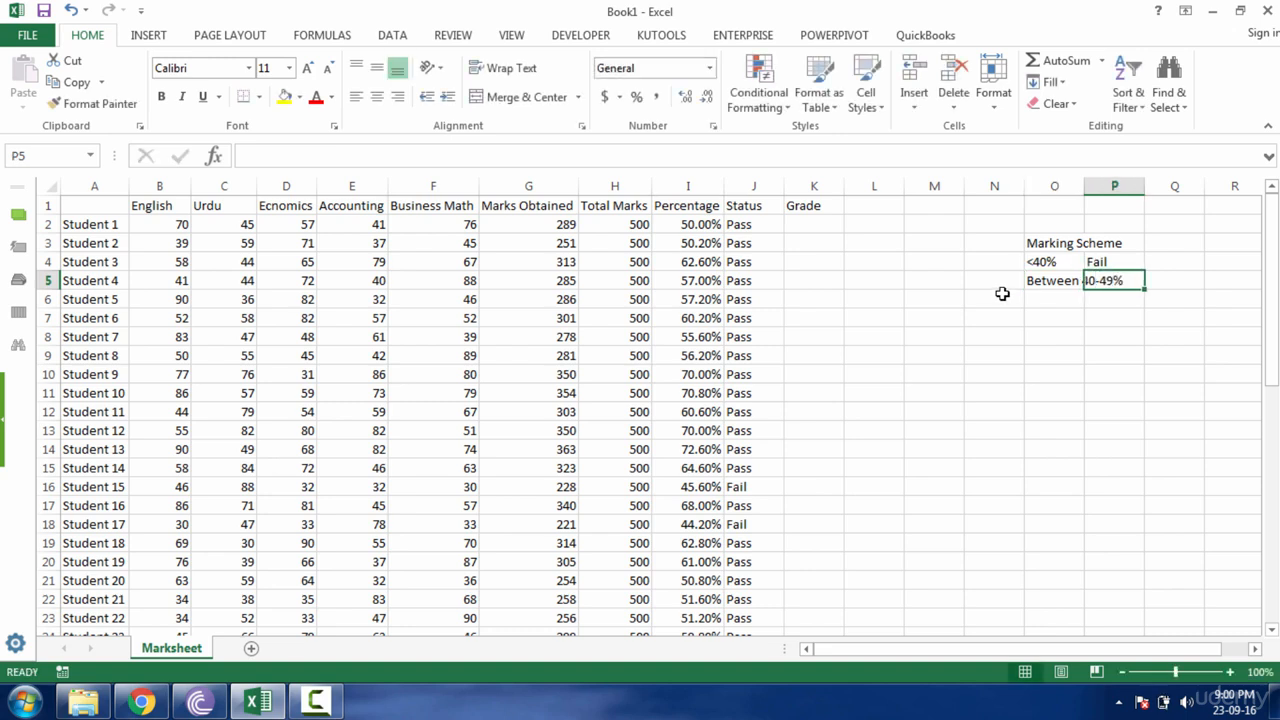
pyautogui.doubleClick(1085, 187)
pyautogui.write('D')
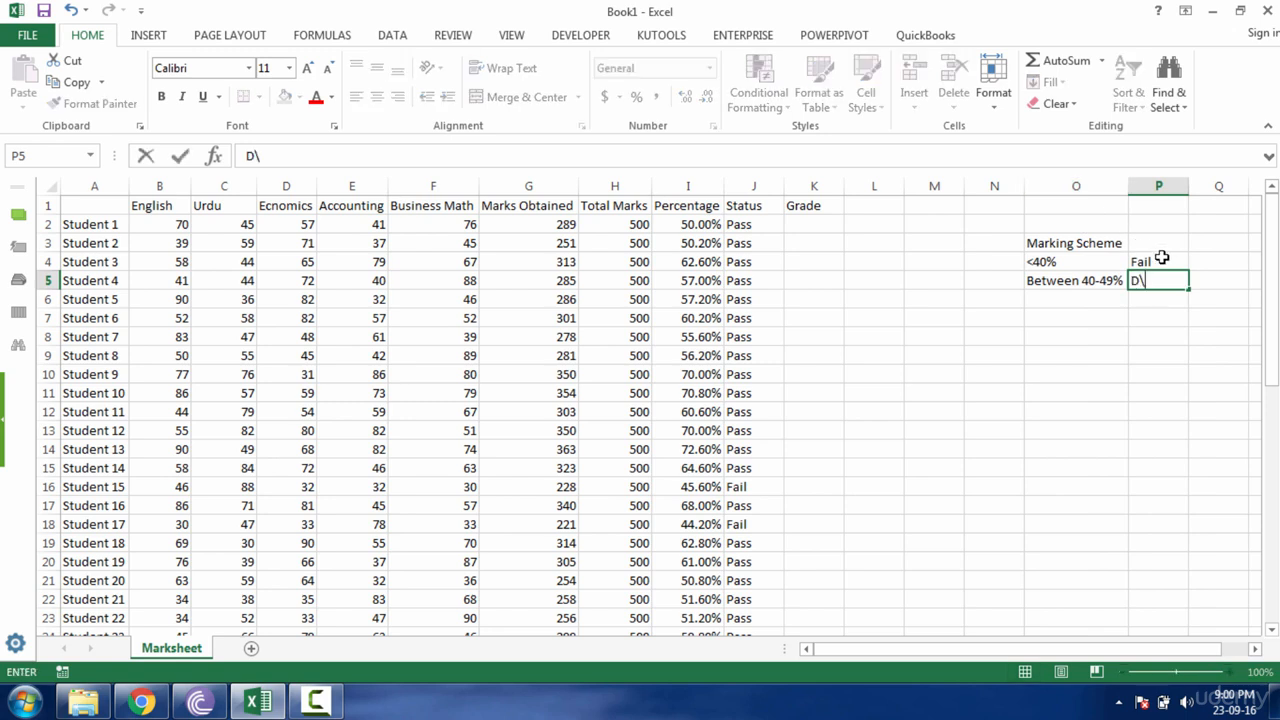
pyautogui.press('Return')
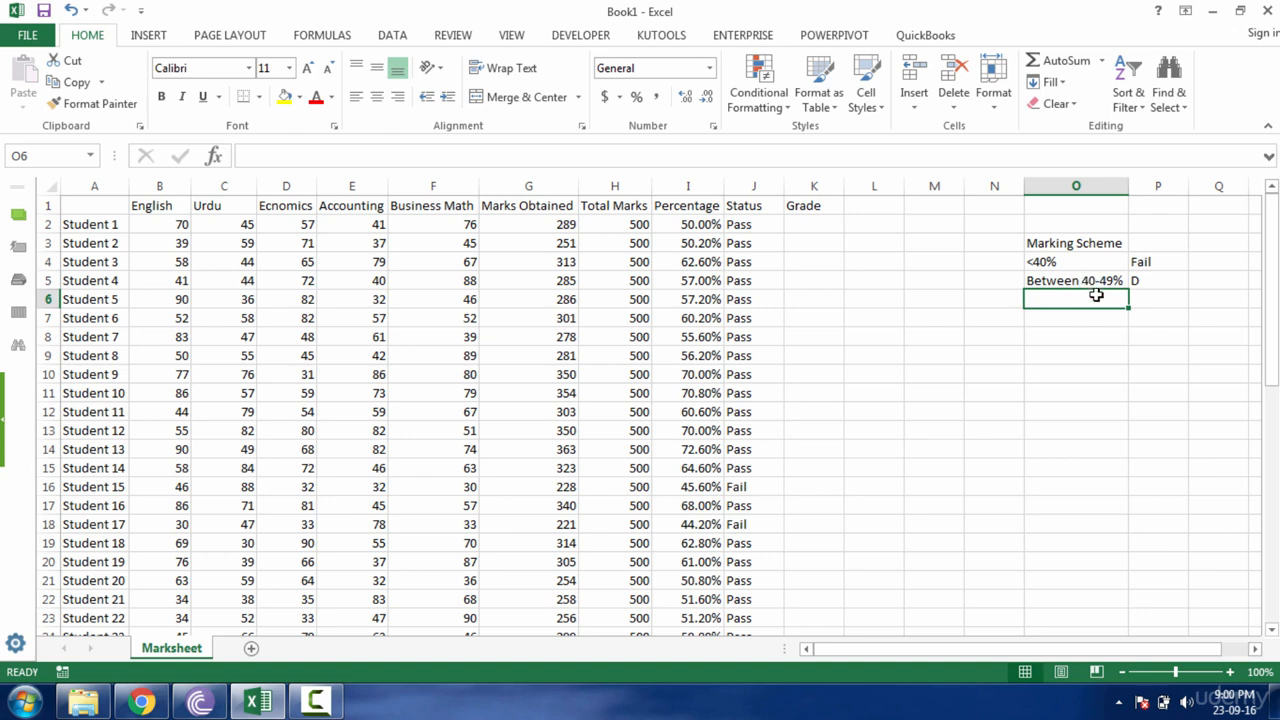
# Copy the range text from O5 down to O6, edit it to "Between 50-59%", and enter grade "C" in P6.
pyautogui.hotkey('ctrl', 'd')
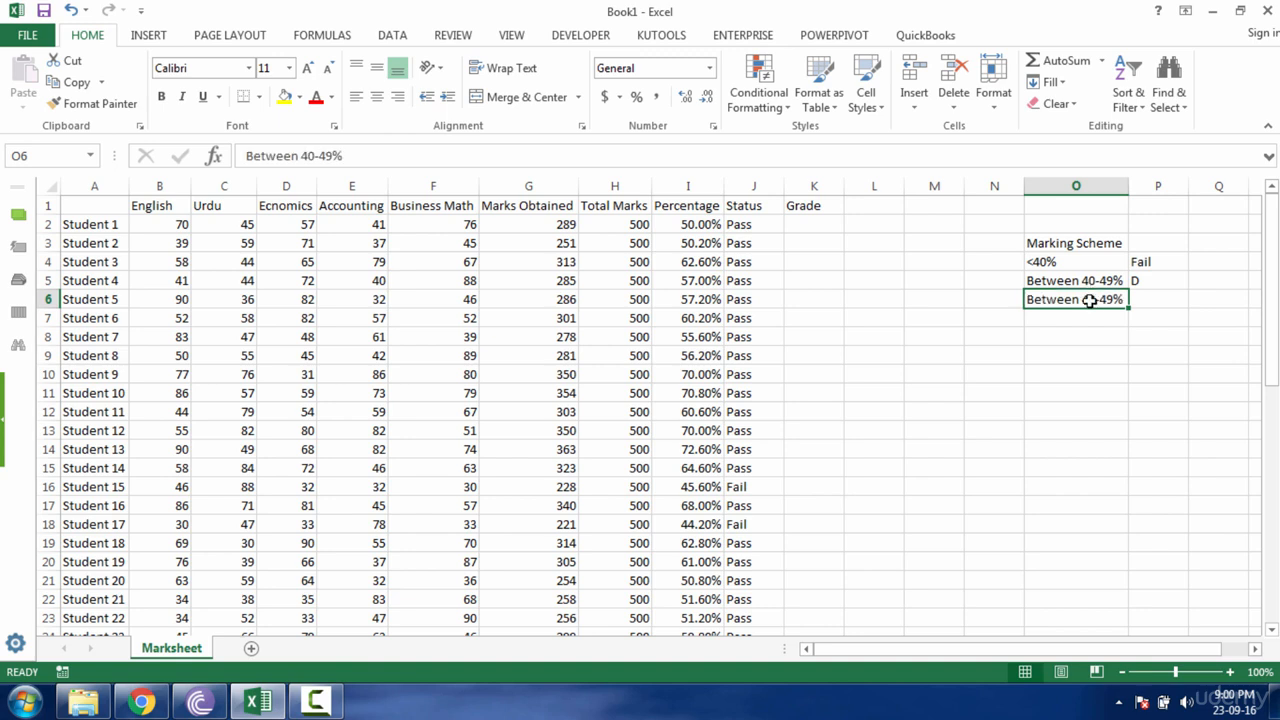
pyautogui.doubleClick(1094, 302)
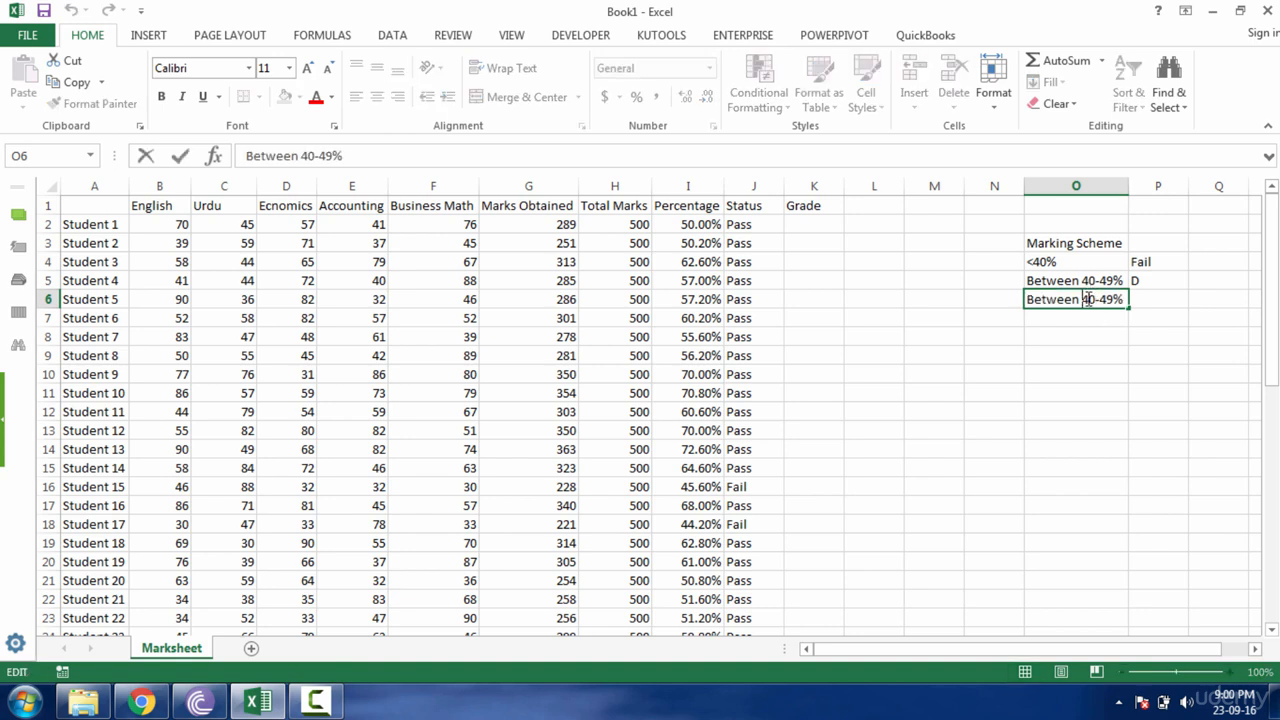
pyautogui.press('BackSpace')
pyautogui.write('5')
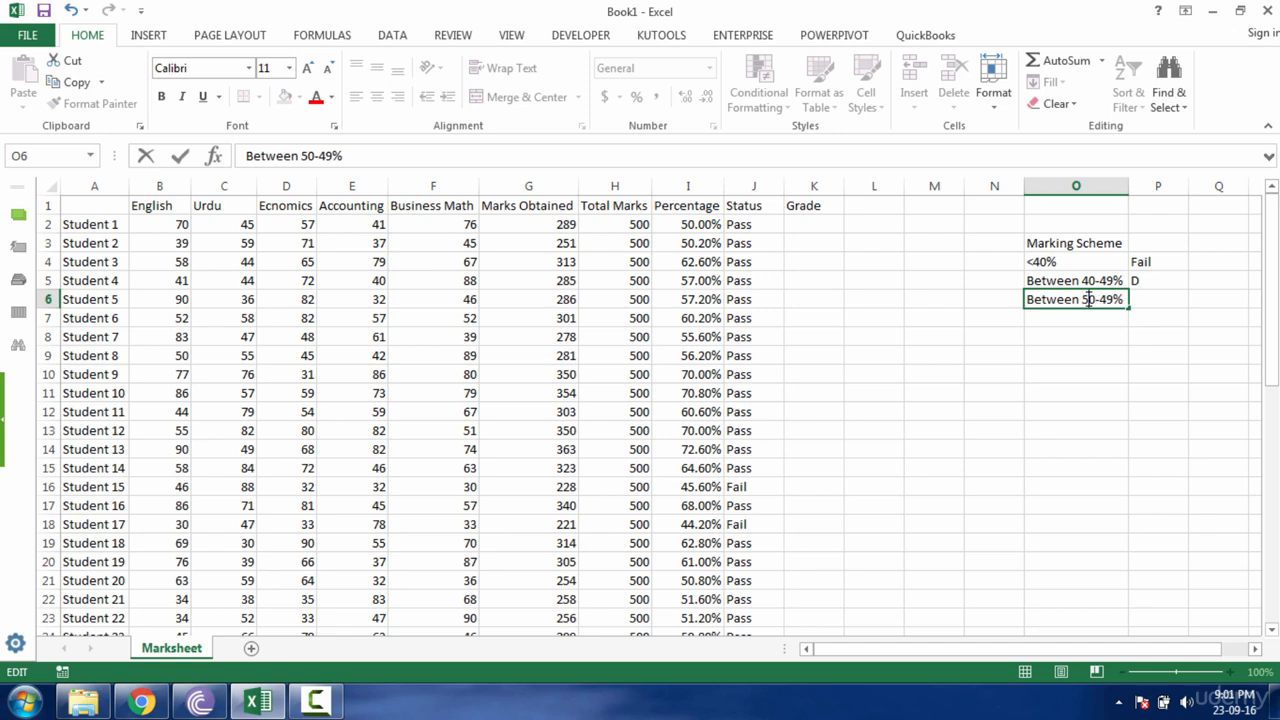
pyautogui.click(1106, 300)
pyautogui.press('BackSpace')
pyautogui.write('5')
pyautogui.click(1136, 300)
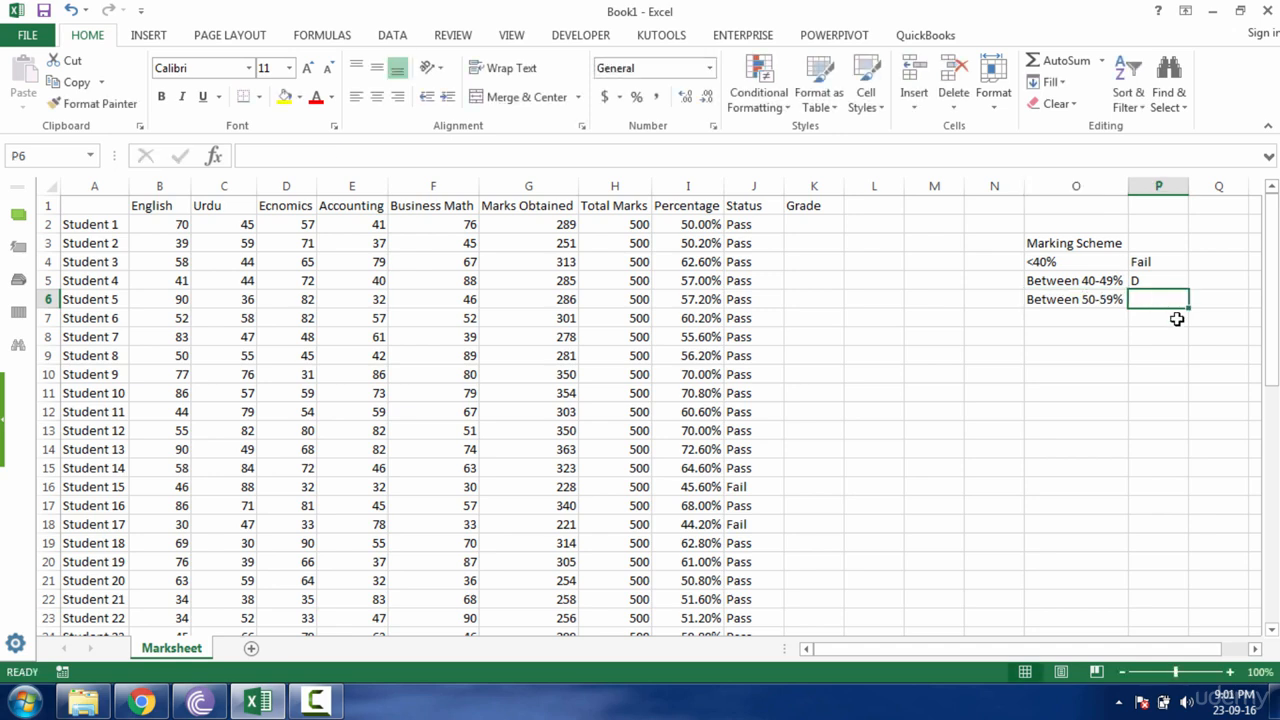
pyautogui.write('C')
pyautogui.press('Tab')
# Copy the range text from O6 down to O7, edit it to "Between 60-69%", and enter grade "B" in P7.
pyautogui.click(1086, 317)
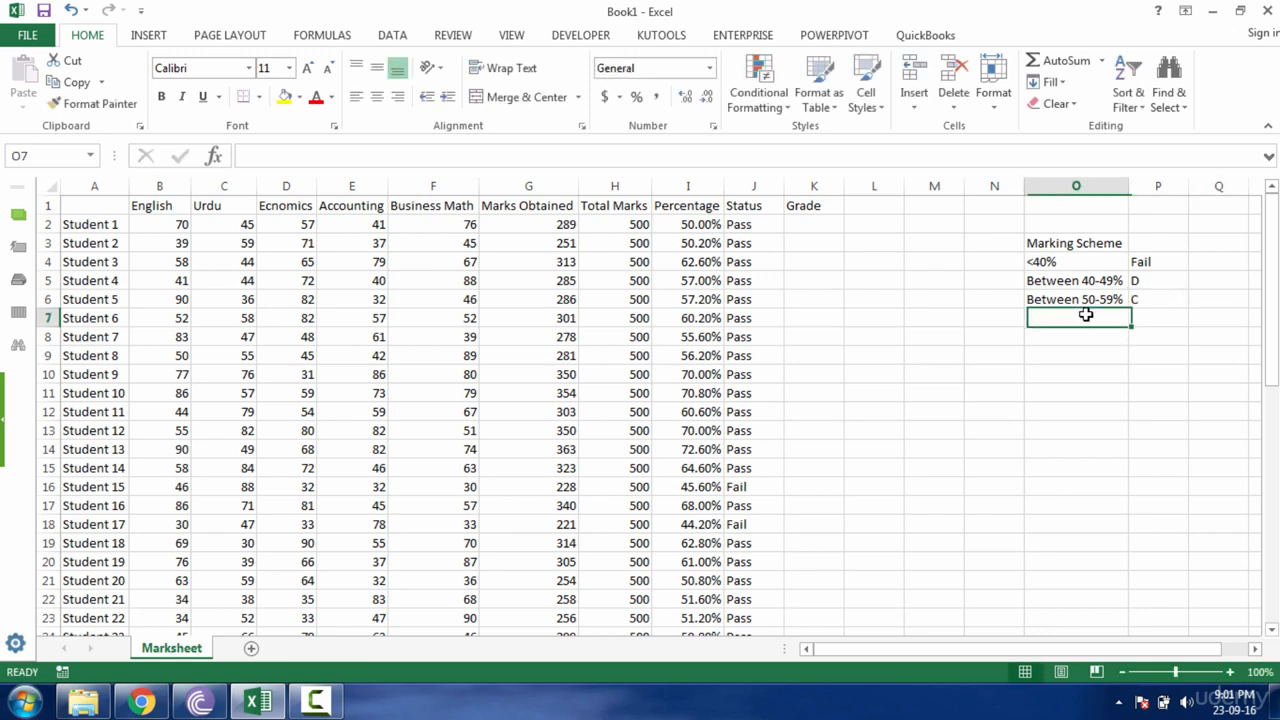
pyautogui.hotkey('ctrl', 'd')
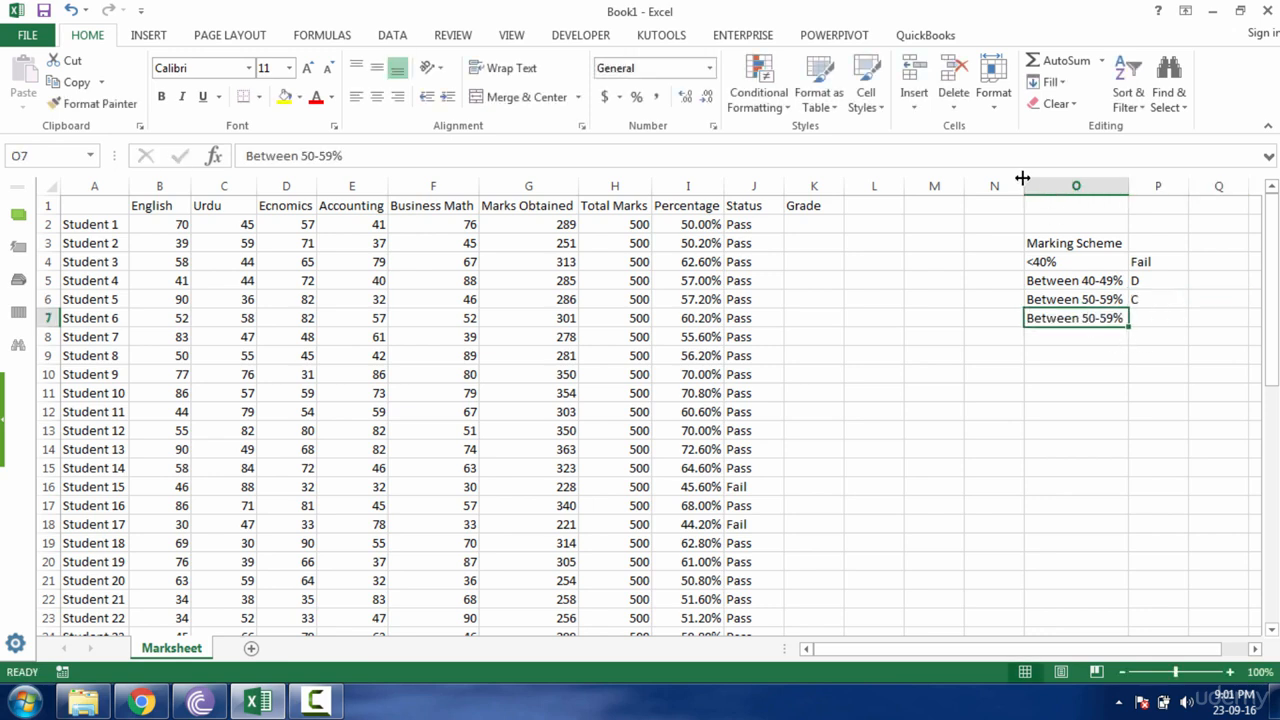
pyautogui.click(316, 158)
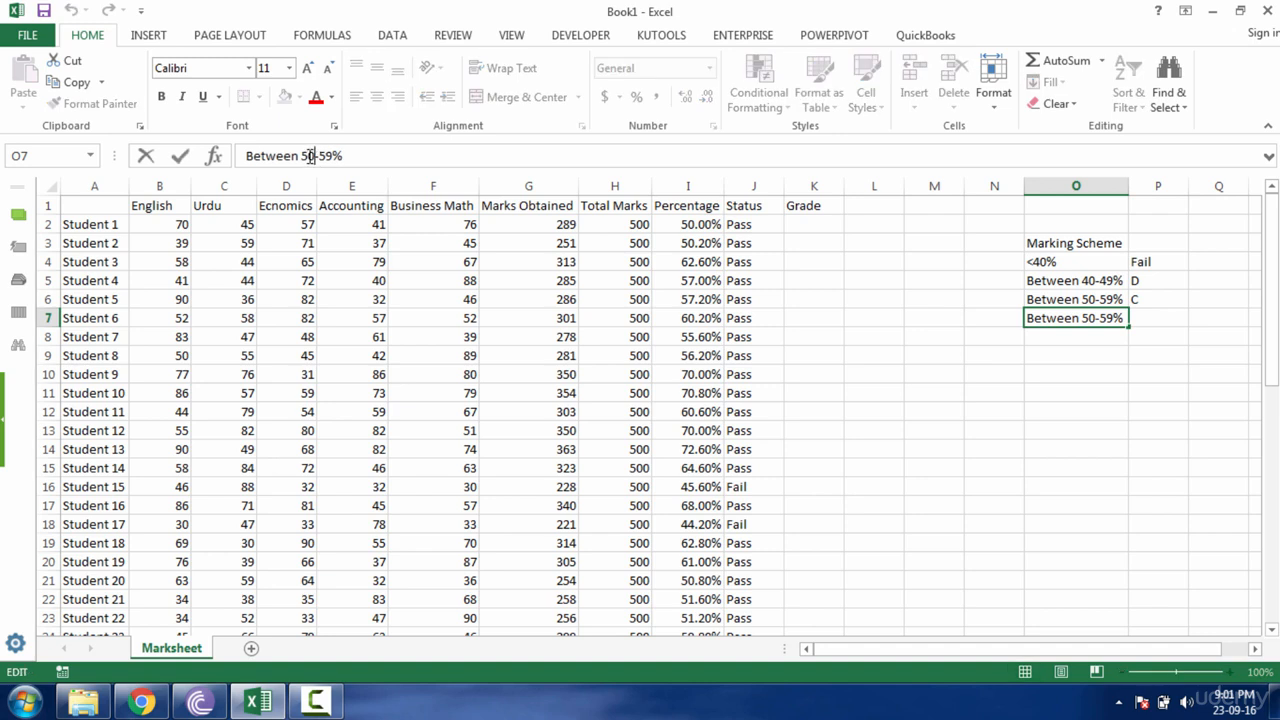
pyautogui.click(309, 156)
pyautogui.press('BackSpace')
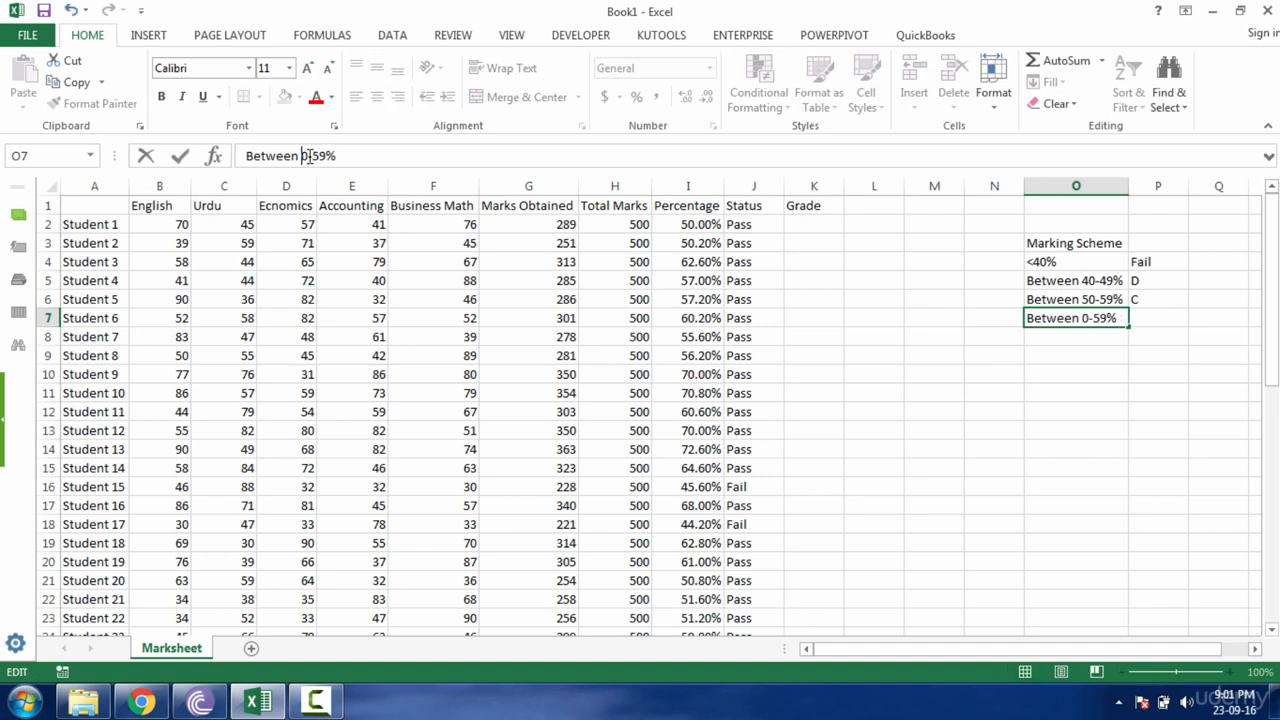
pyautogui.write('6')
pyautogui.click(324, 156)
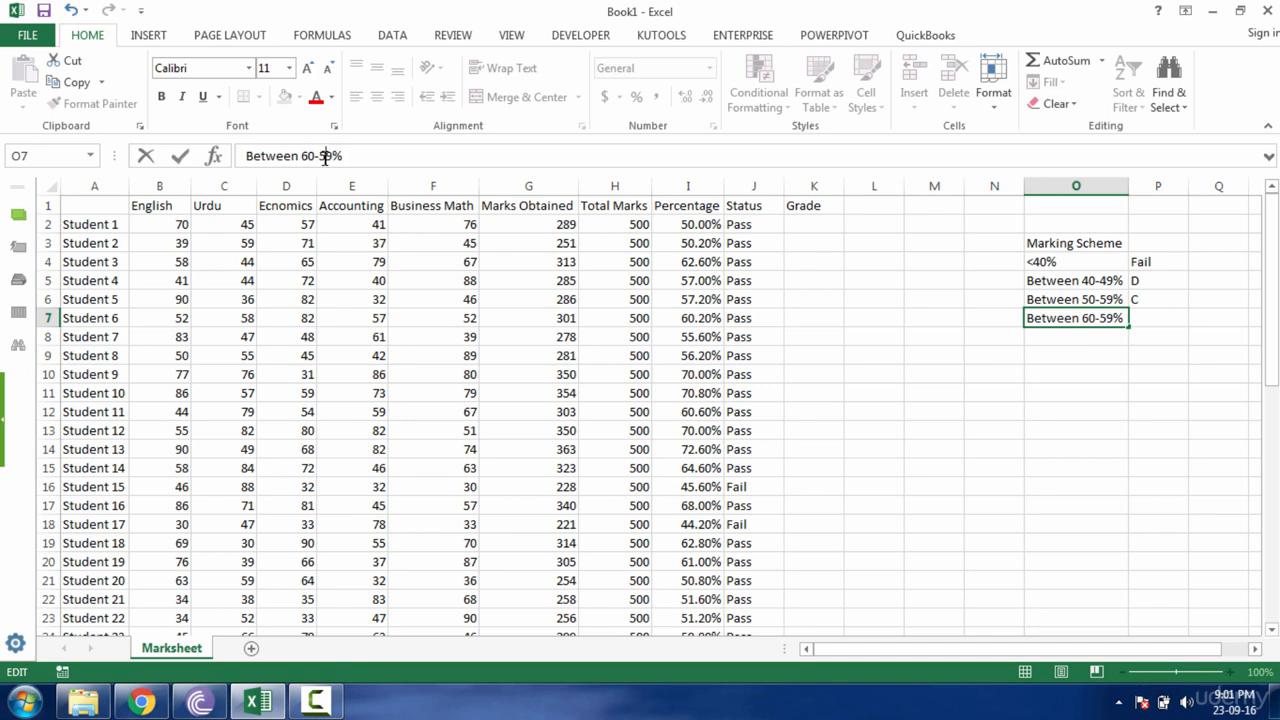
pyautogui.press('BackSpace')
pyautogui.write('6')
pyautogui.press('Return')
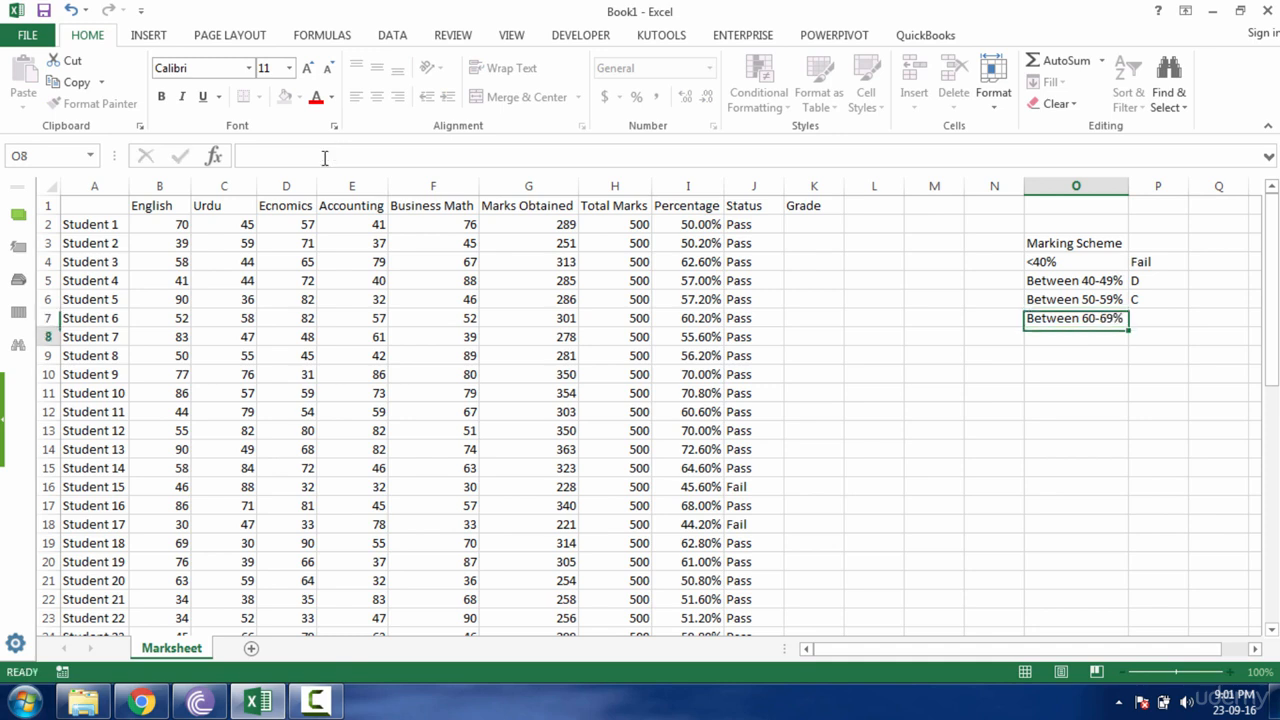
pyautogui.click(1143, 320)
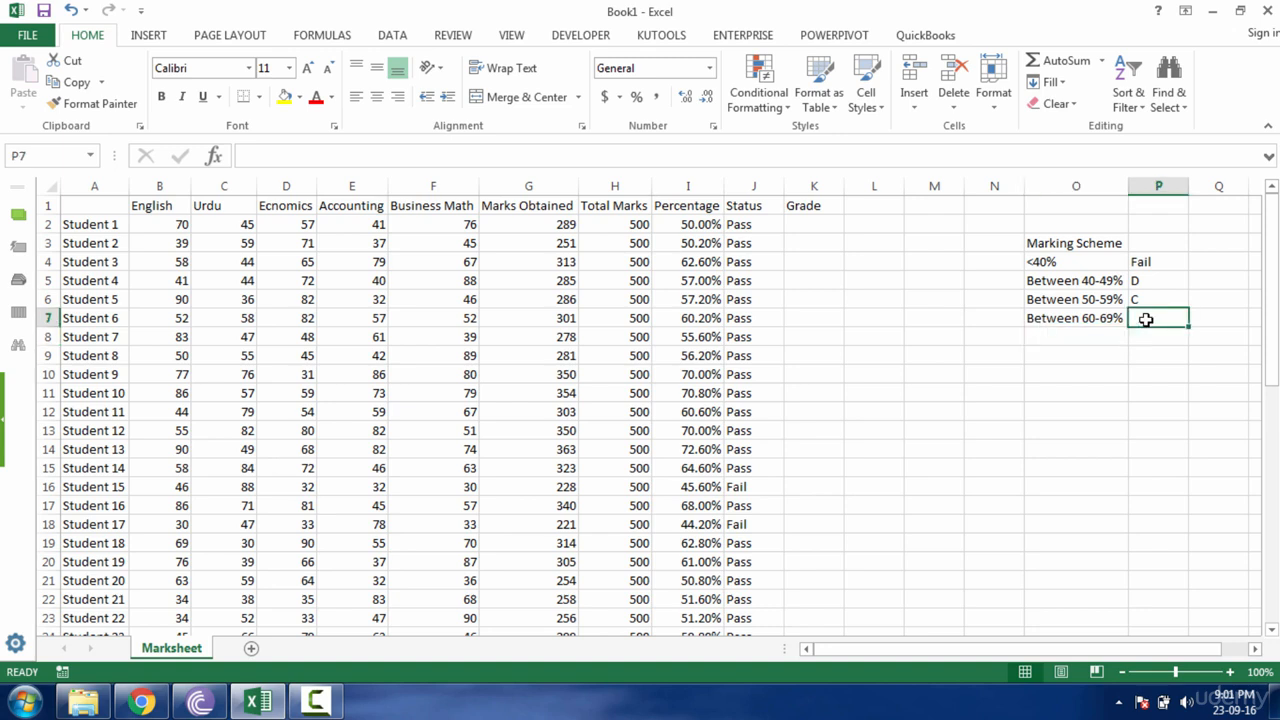
pyautogui.write('B')
pyautogui.press('Return')
# Copy the range text from O7 down to O8, edit it to "Between 70-79%", and enter grade "A" in P8.
pyautogui.click(1093, 331)
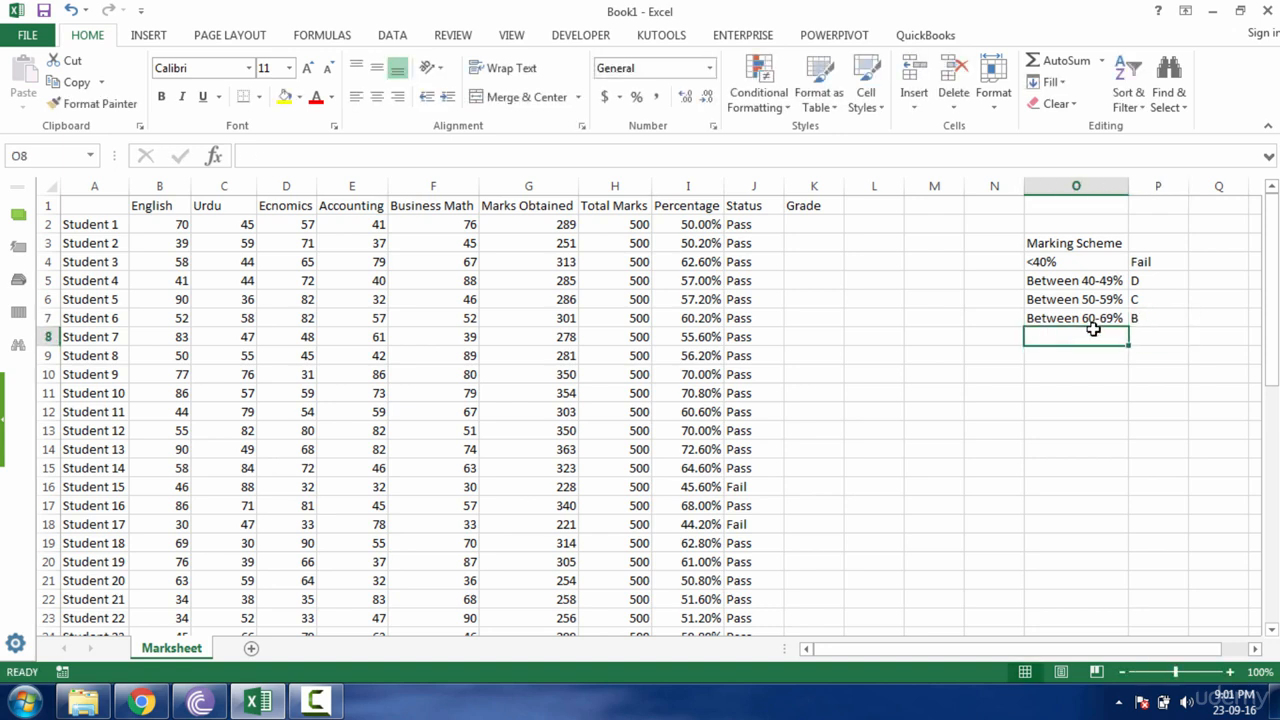
pyautogui.hotkey('ctrl', 'd')
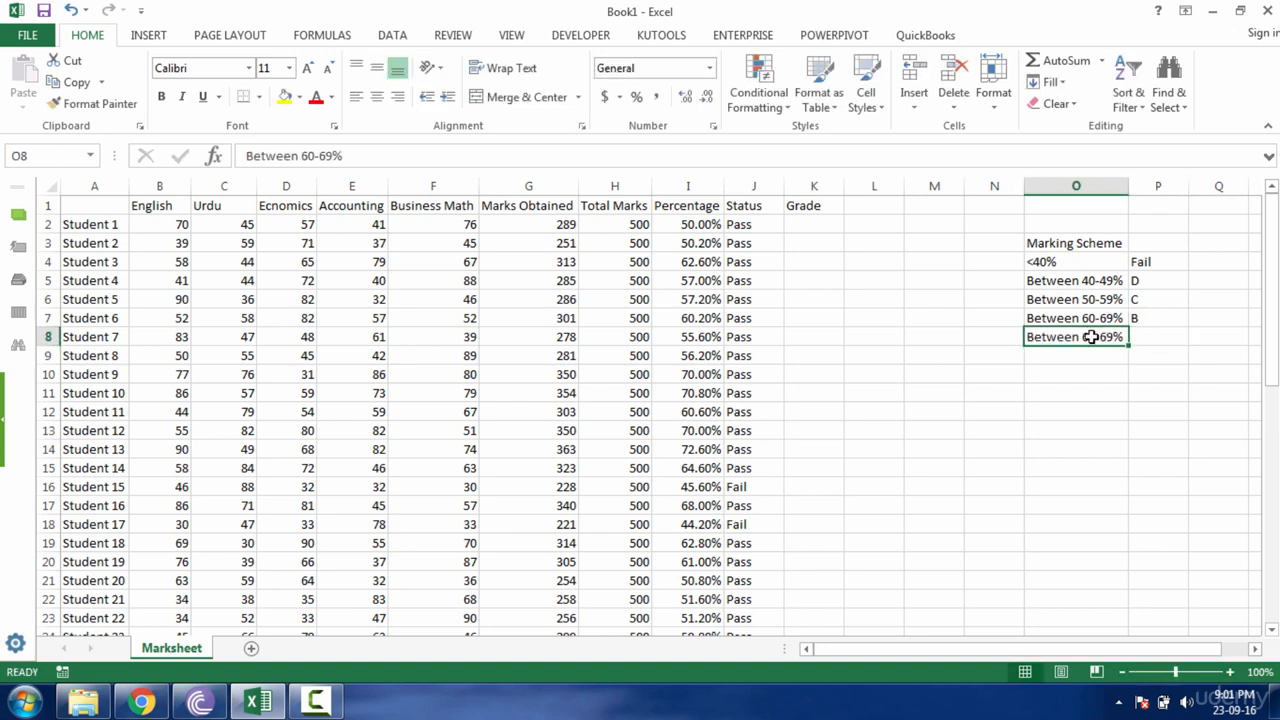
pyautogui.doubleClick(1091, 337)
pyautogui.press('BackSpace')
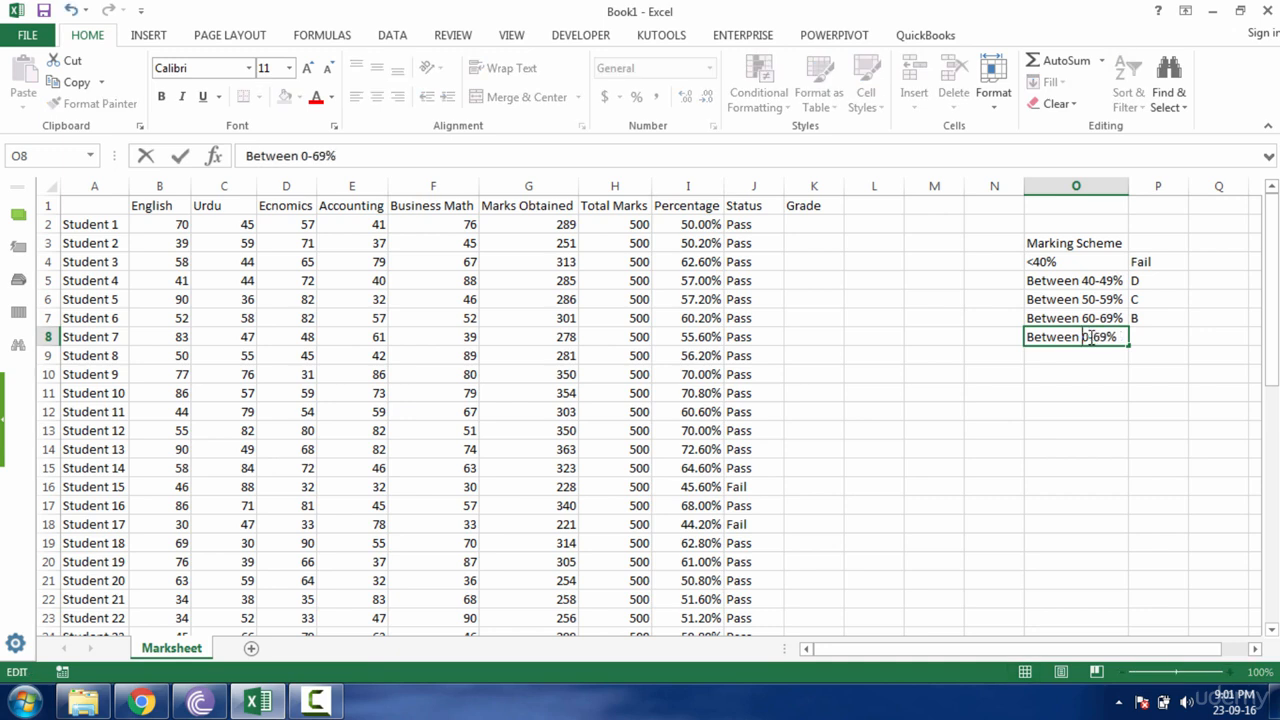
pyautogui.write('7')
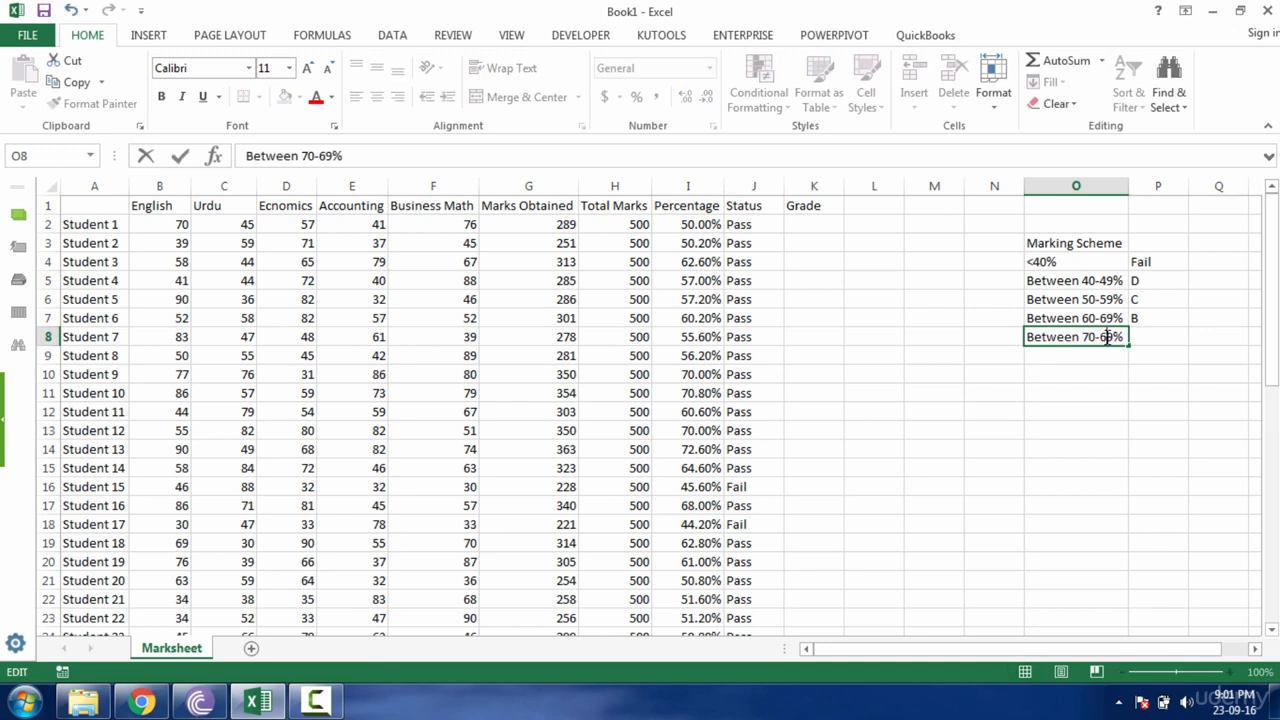
pyautogui.press('BackSpace')
pyautogui.write('7')
pyautogui.click(1168, 337)
pyautogui.write('A')
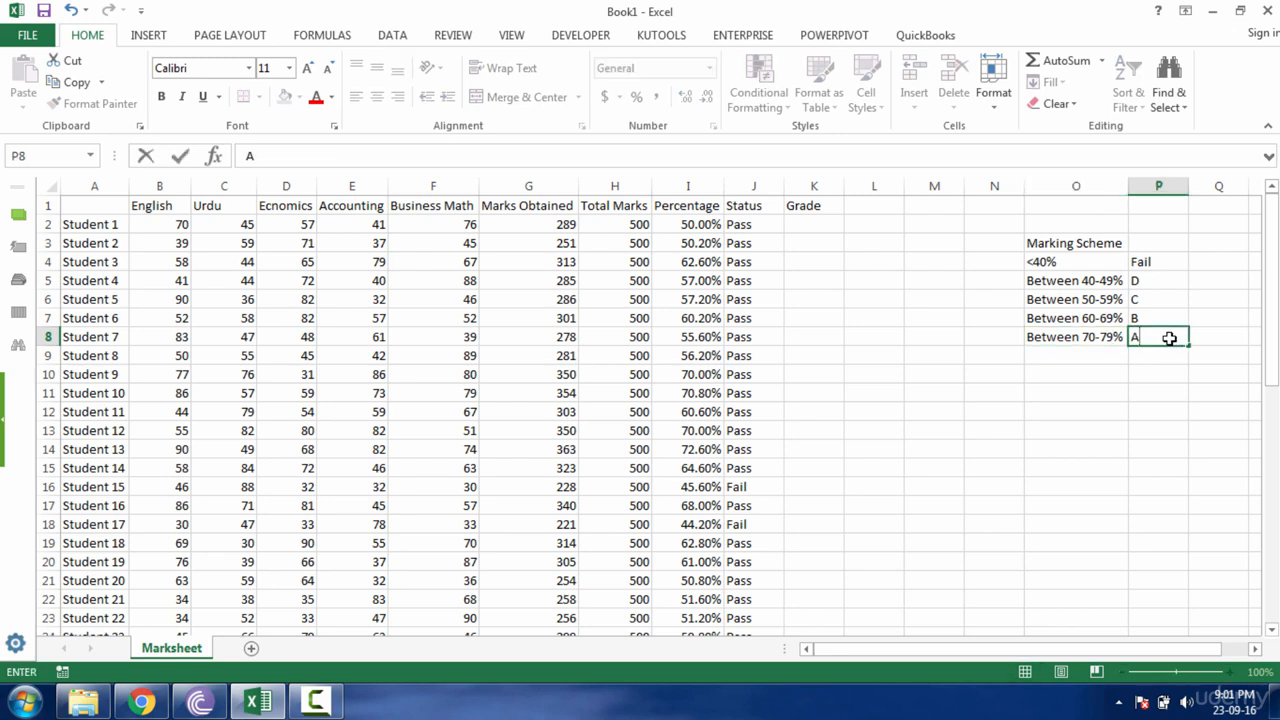
# Add the last marking scheme row, with "80% or Above" in O9 and "A+" in P9.
pyautogui.click(1127, 350)
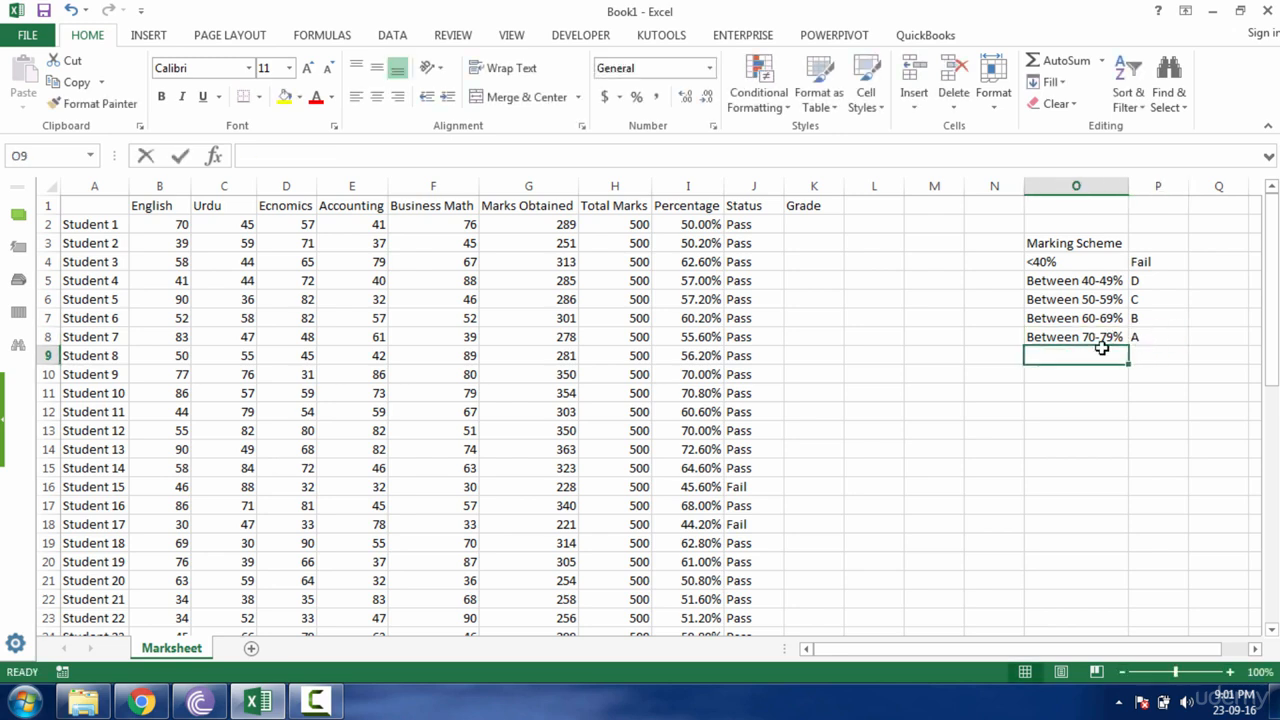
pyautogui.write('80')
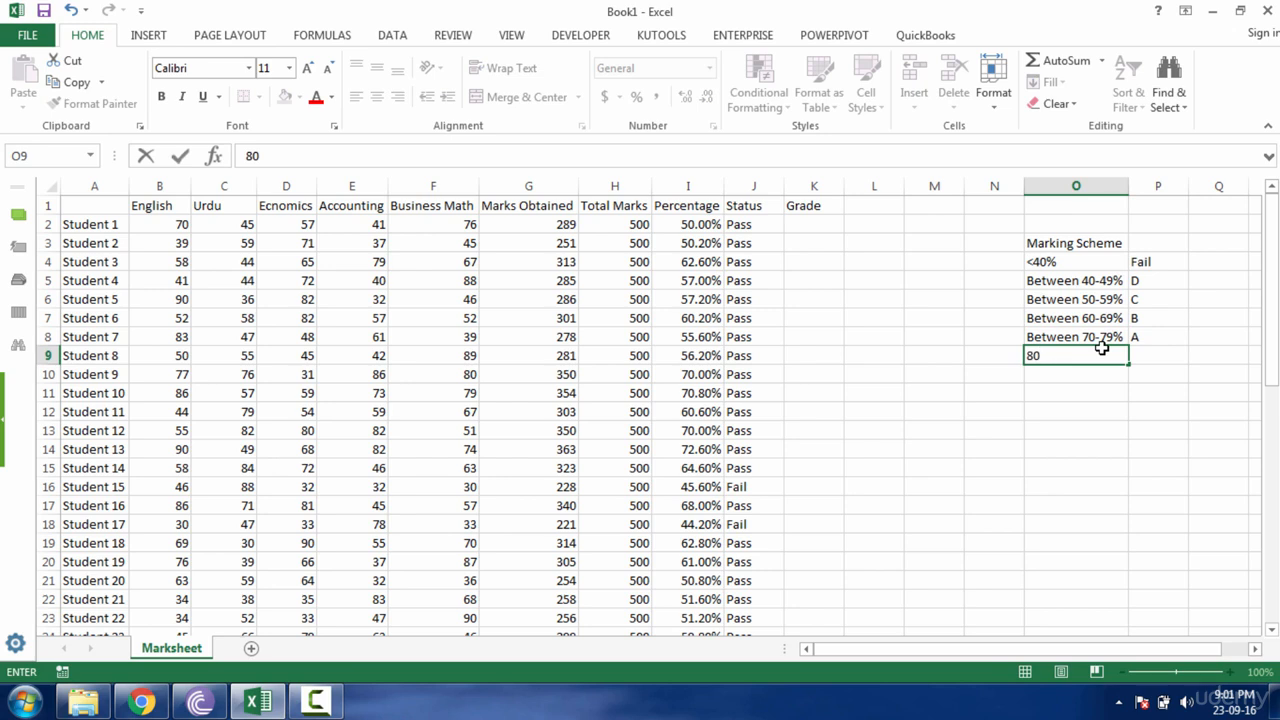
pyautogui.write('% or A')
pyautogui.write('b')
pyautogui.press('BackSpace')
pyautogui.write('bove')
pyautogui.press('Tab')
pyautogui.write('A+')
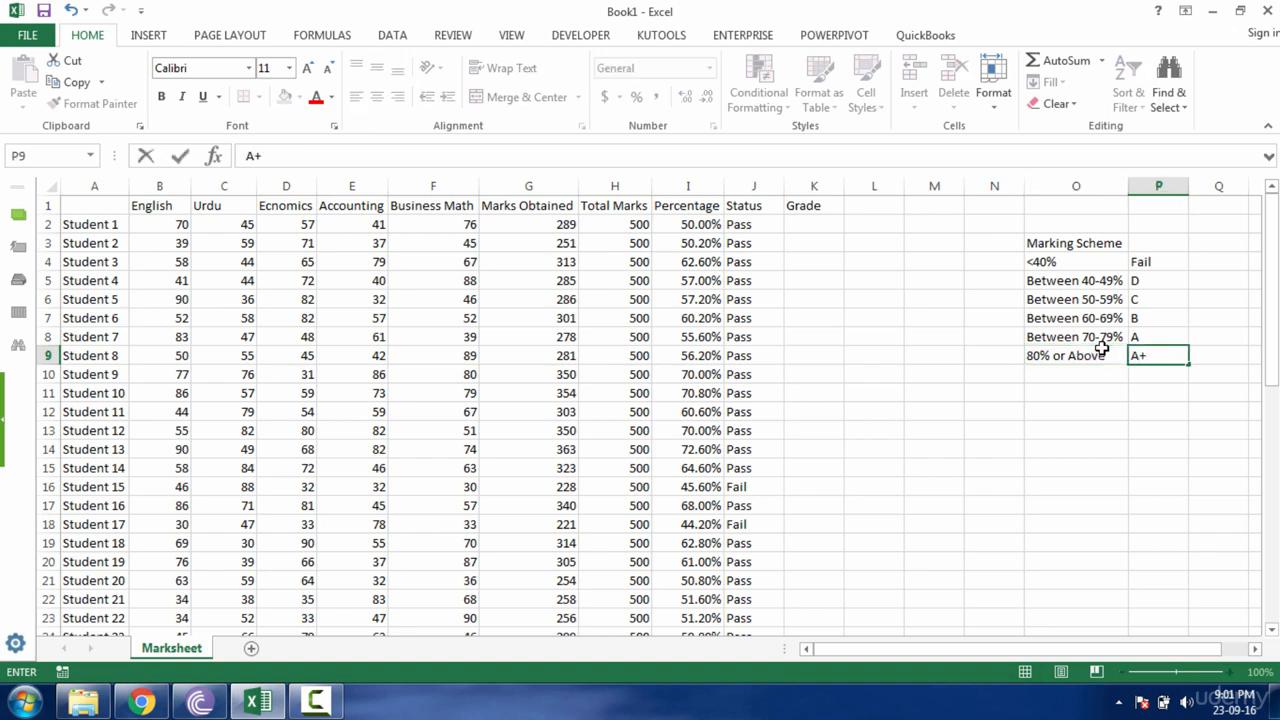
pyautogui.press('Return')
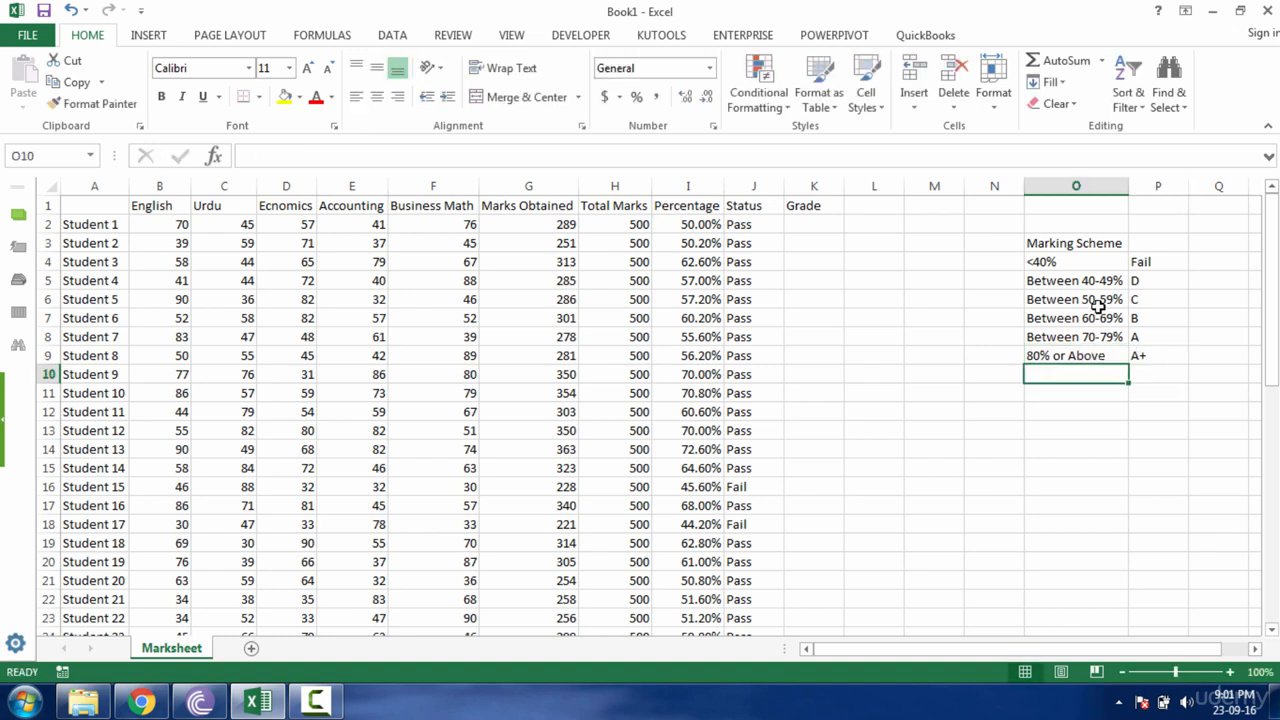
# Review the marking scheme in O4:P9 against Student 1's empty grade cell K2 and percentage in I2.
pyautogui.click(1046, 265)
pyautogui.moveTo(1046, 265); pyautogui.dragTo(1136, 356)
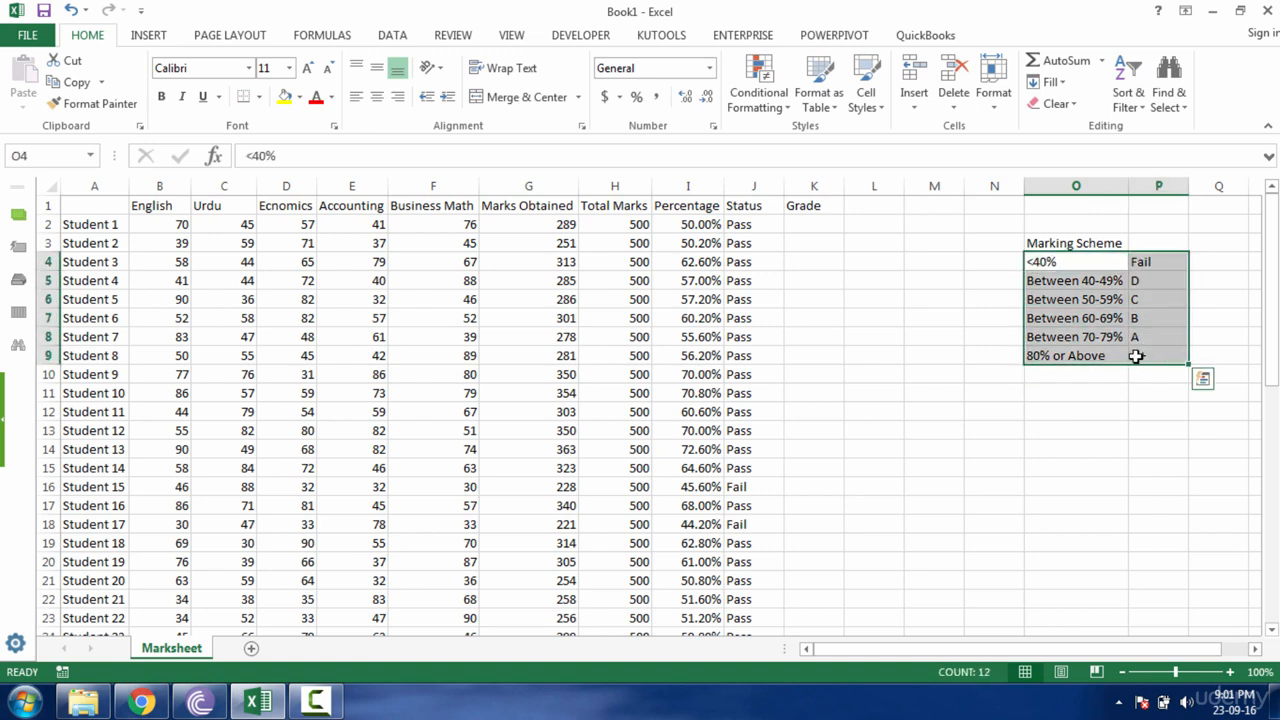
pyautogui.click(1062, 268)
pyautogui.click(801, 224)
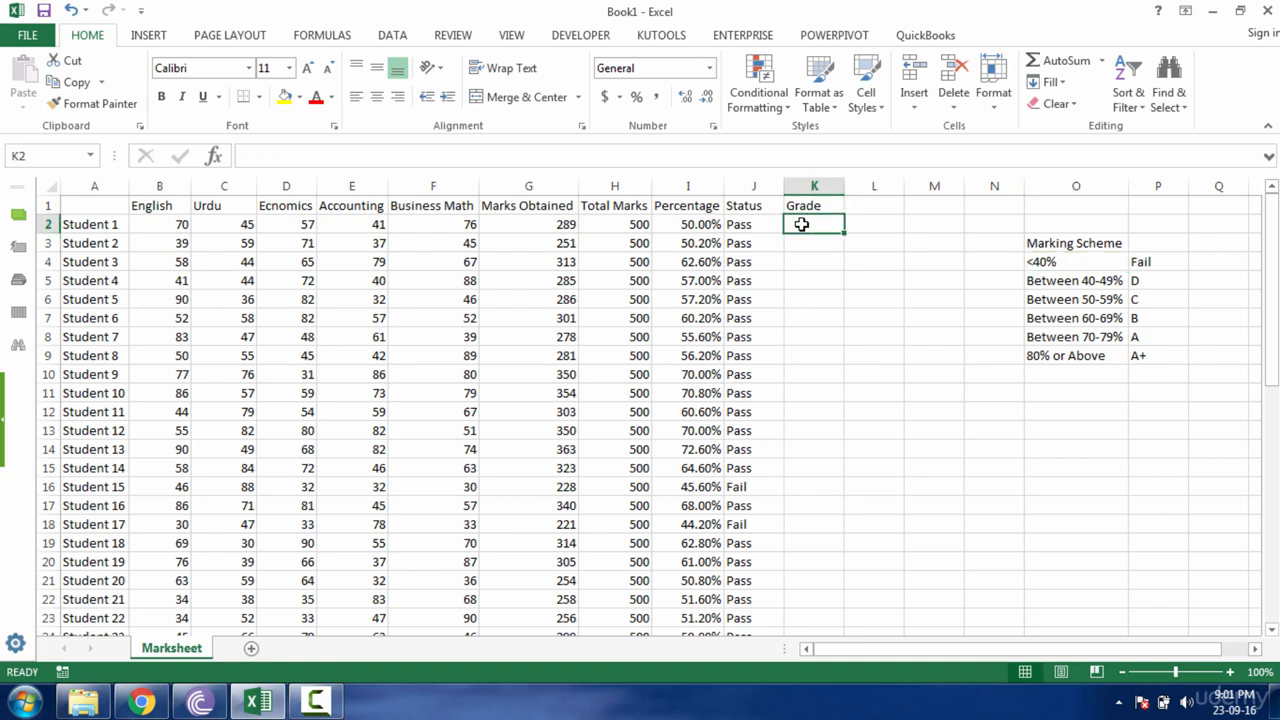
pyautogui.click(700, 225)
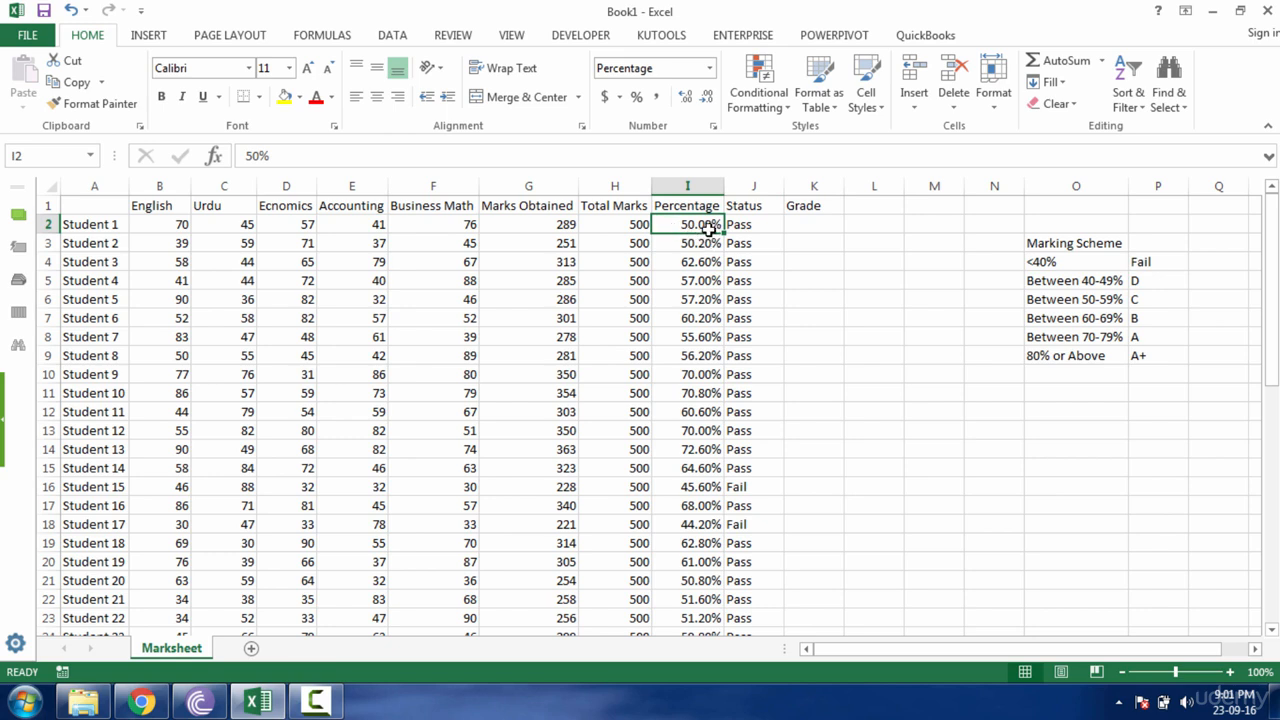
# Go through the marking scheme rows from O4 to O7, matching each percentage range with its grade in column P.
pyautogui.click(1055, 262)
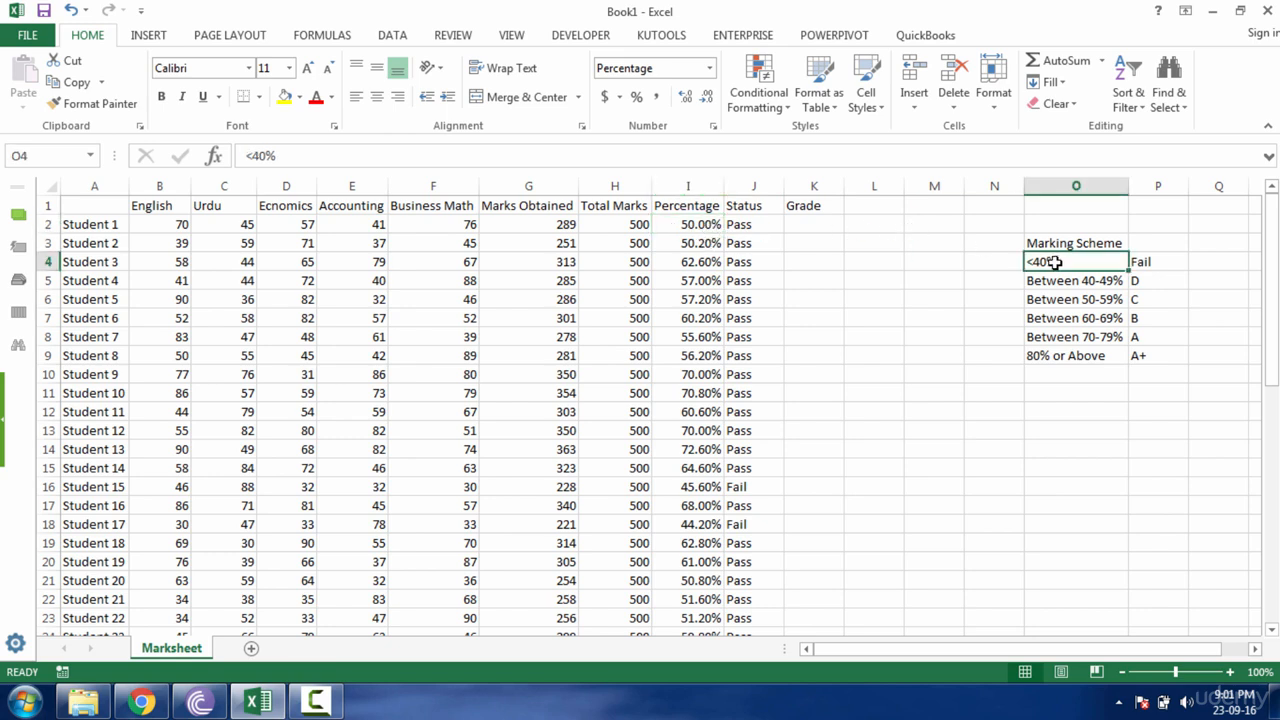
pyautogui.click(1160, 262)
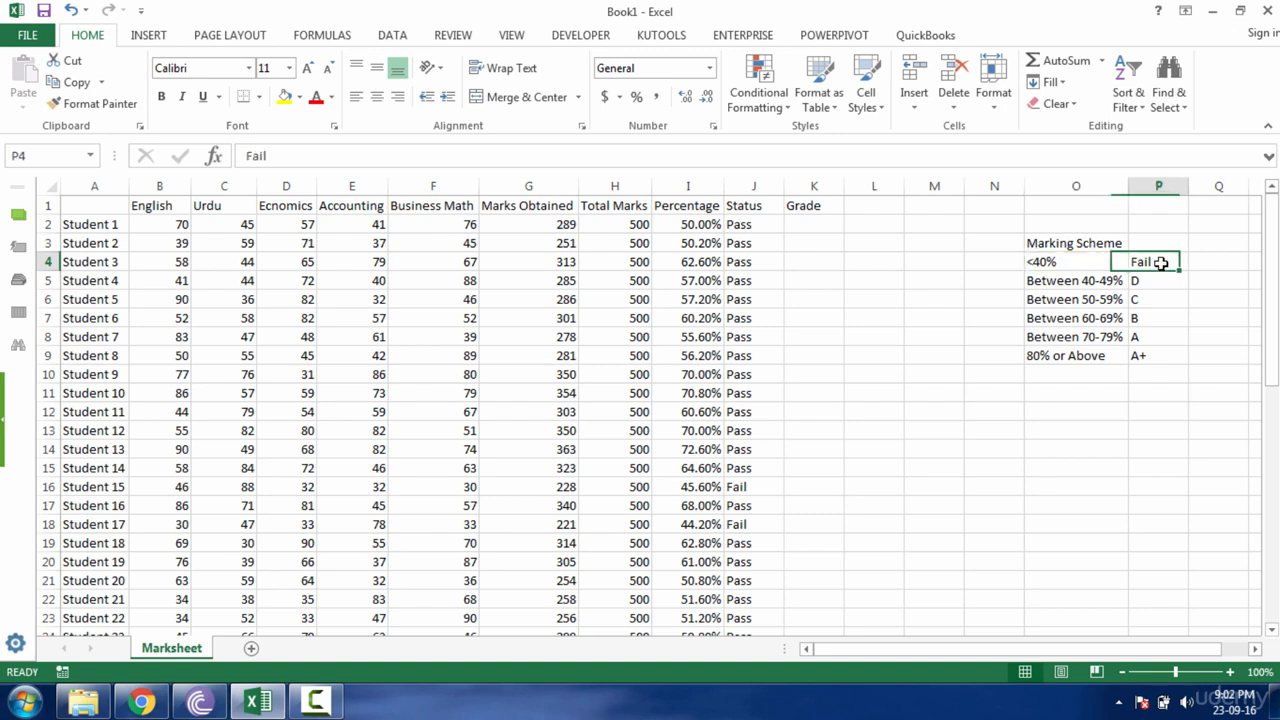
pyautogui.click(1066, 281)
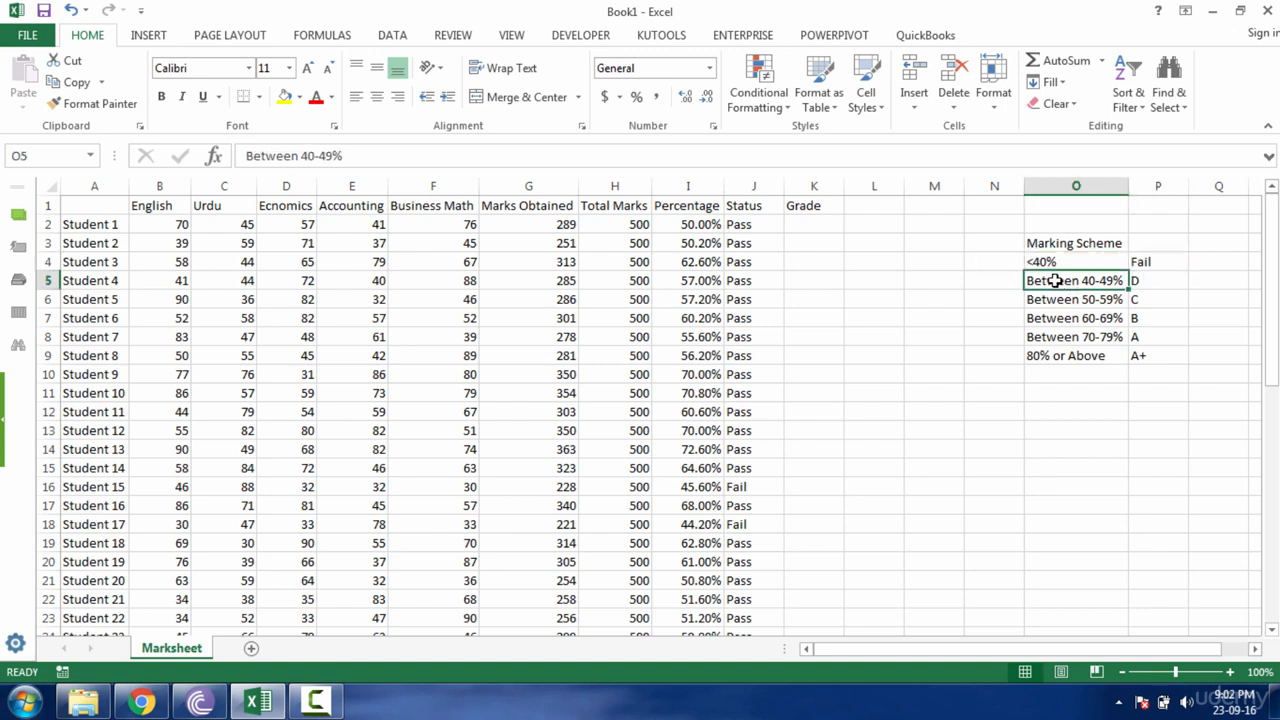
pyautogui.click(1145, 281)
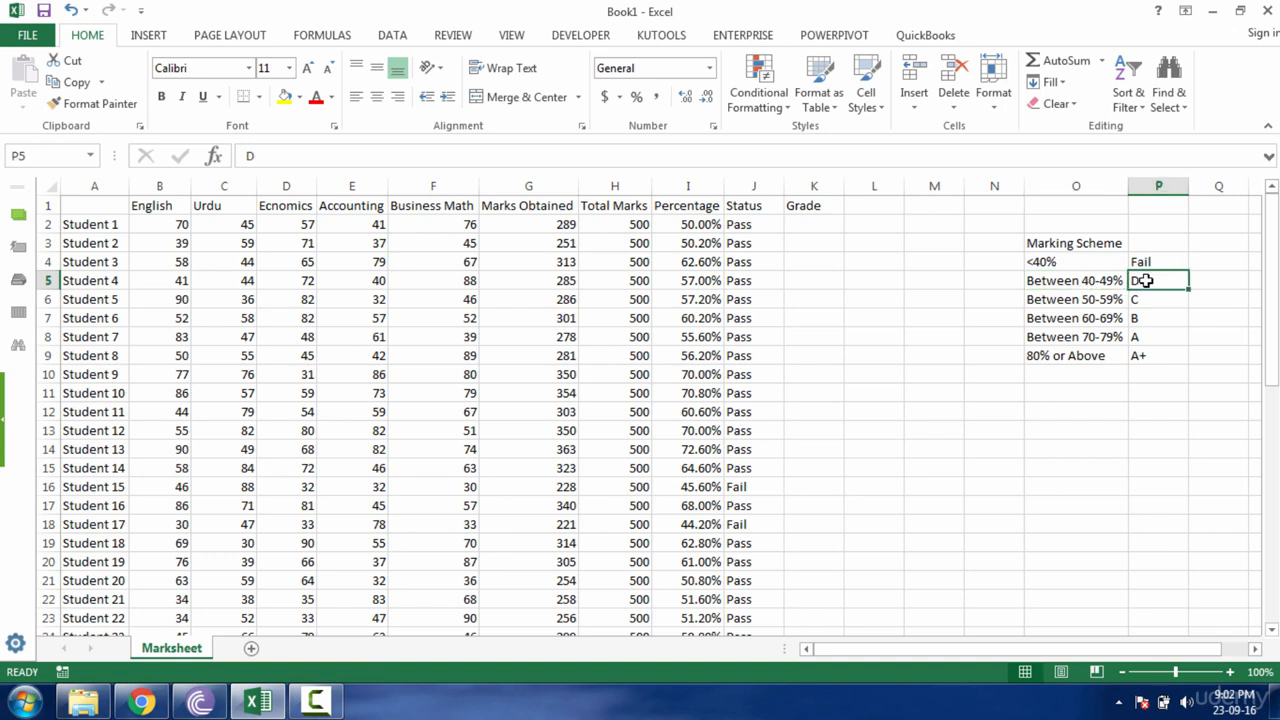
pyautogui.click(1066, 300)
pyautogui.click(1174, 306)
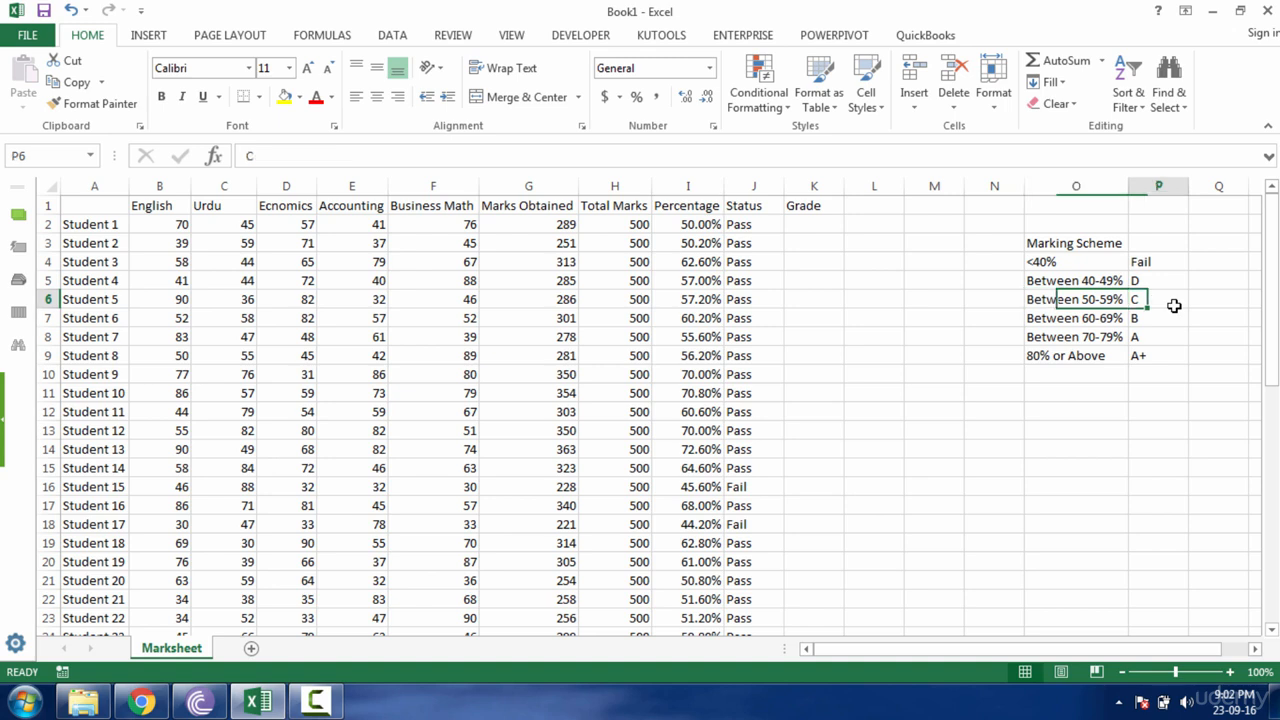
pyautogui.click(1089, 322)
# Start an IF formula in Student 1's grade cell K2 that returns "Fail" when I2<40%, and check its arguments.
pyautogui.click(846, 227)
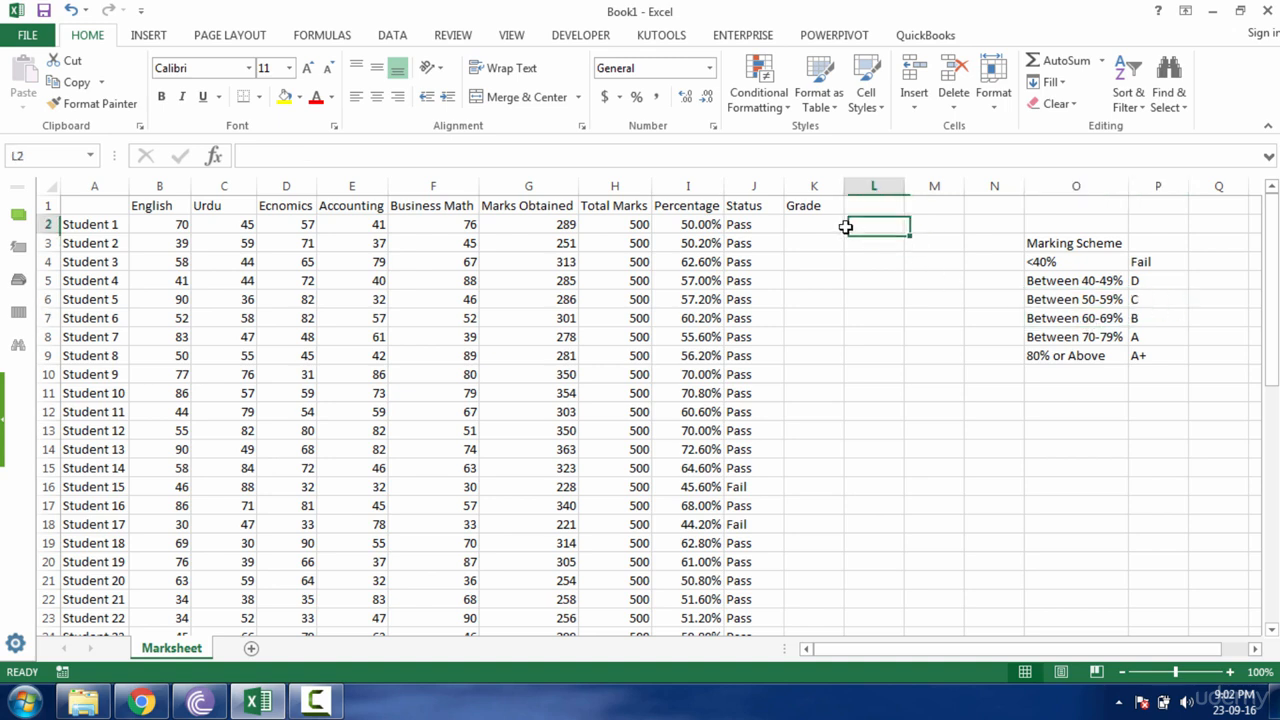
pyautogui.click(830, 227)
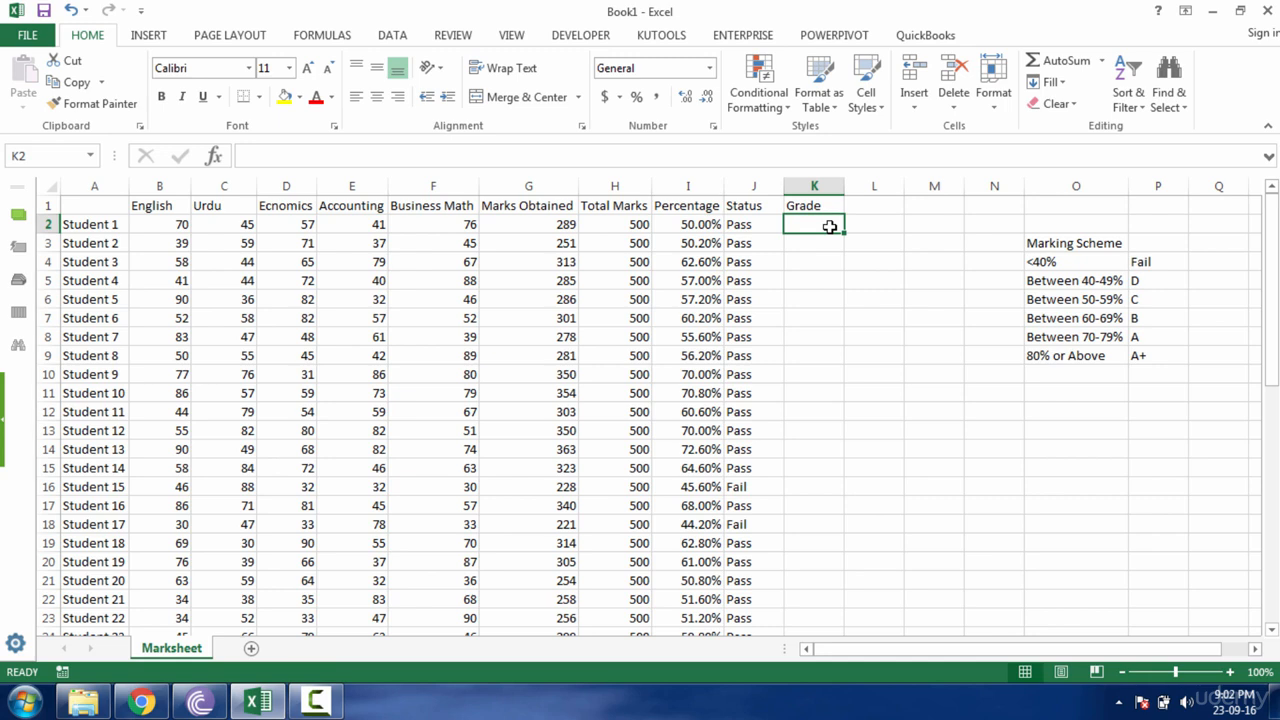
pyautogui.write('=')
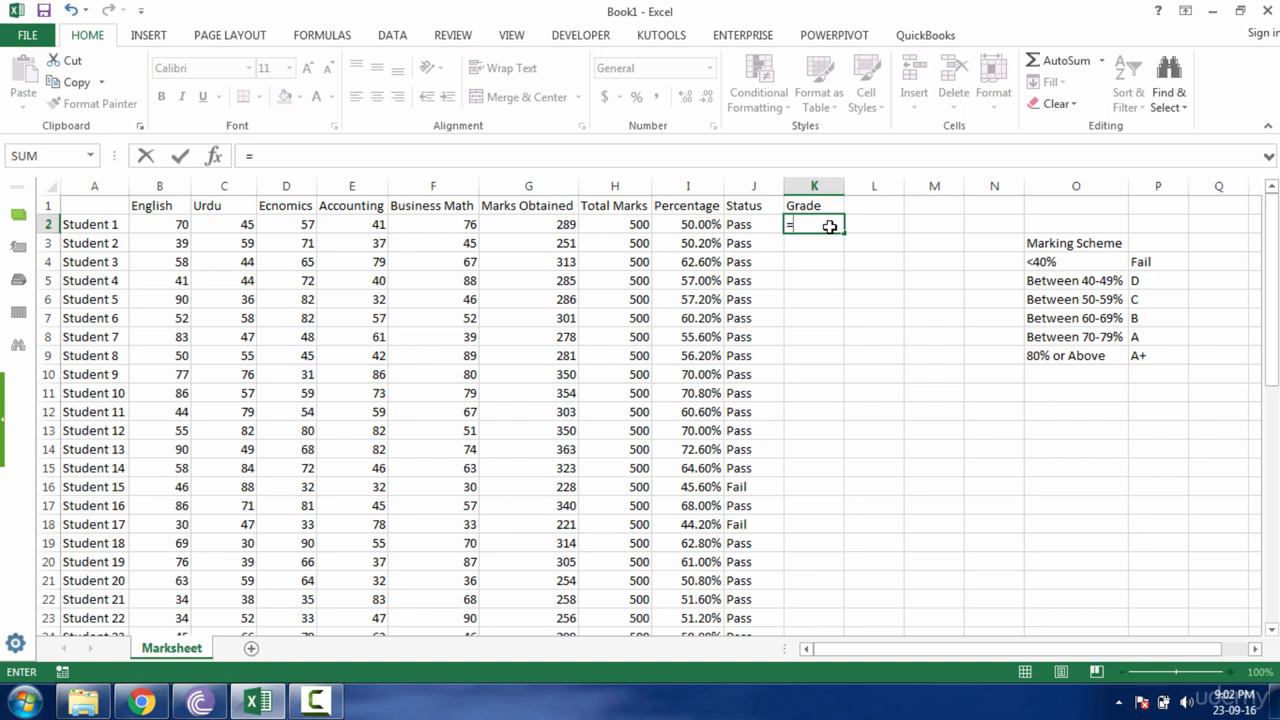
pyautogui.write('IF(')
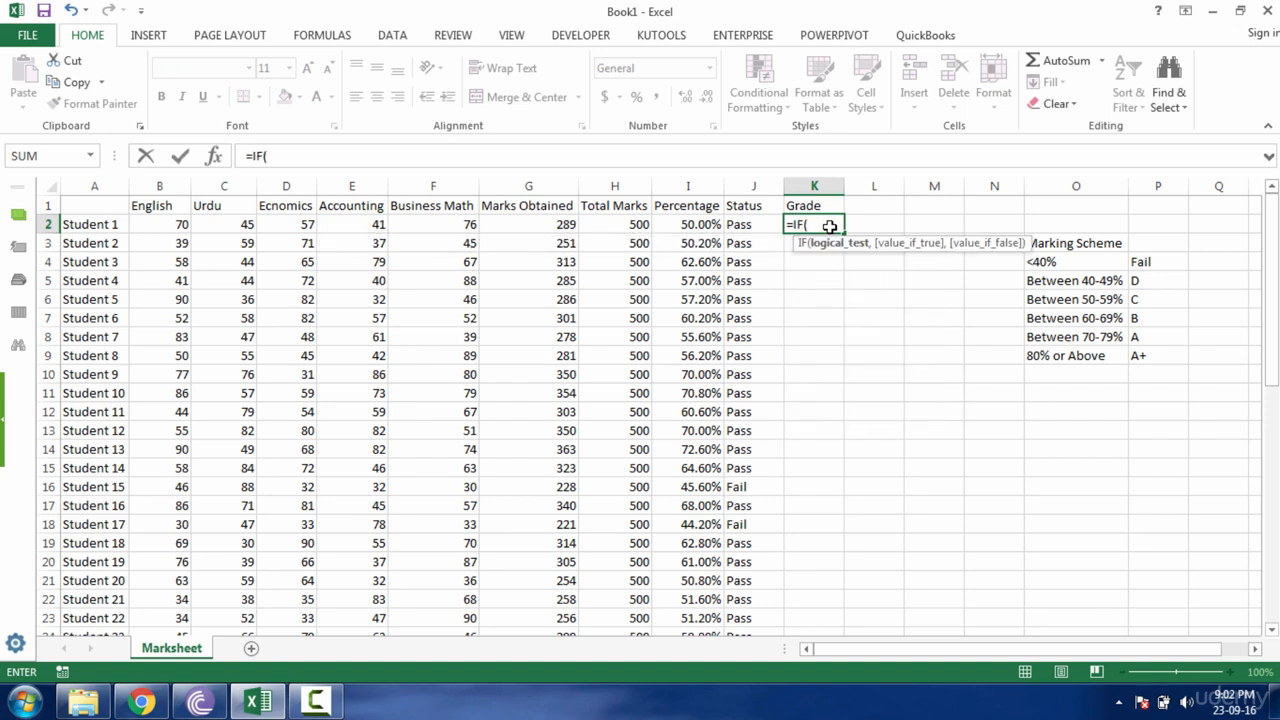
pyautogui.click(705, 226)
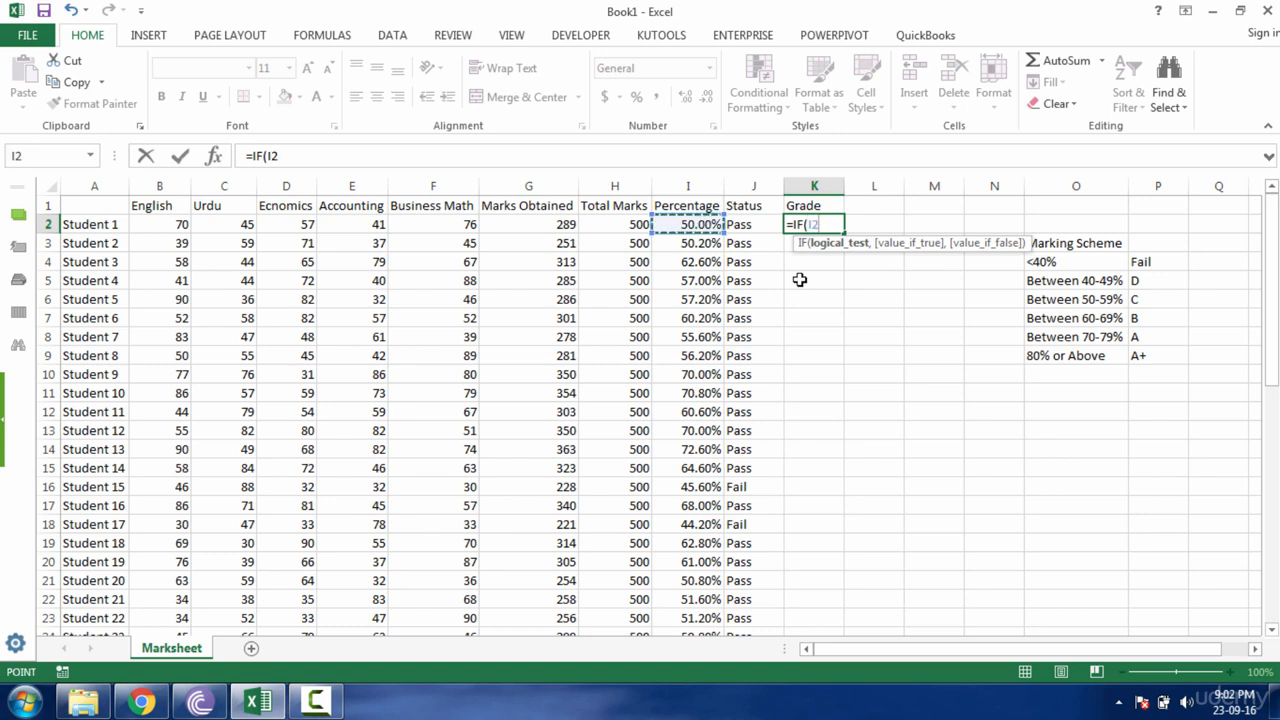
pyautogui.write('<40$')
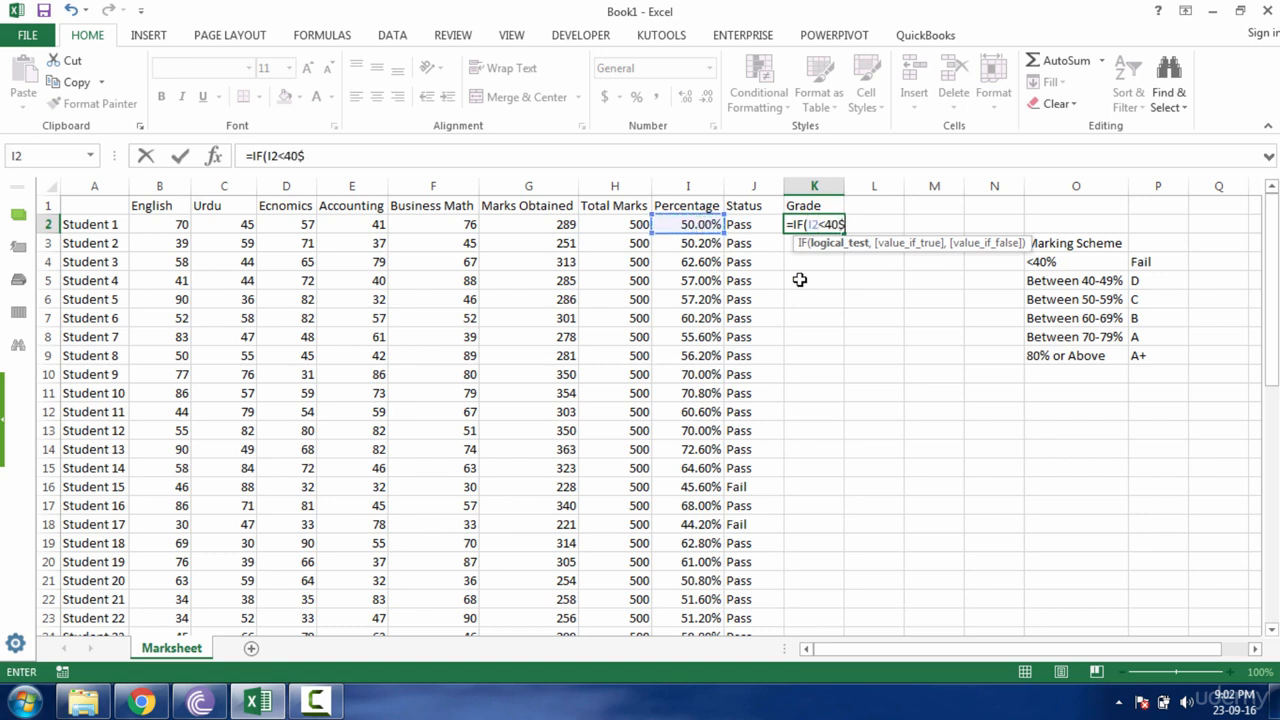
pyautogui.press('BackSpace')
pyautogui.write('%,')
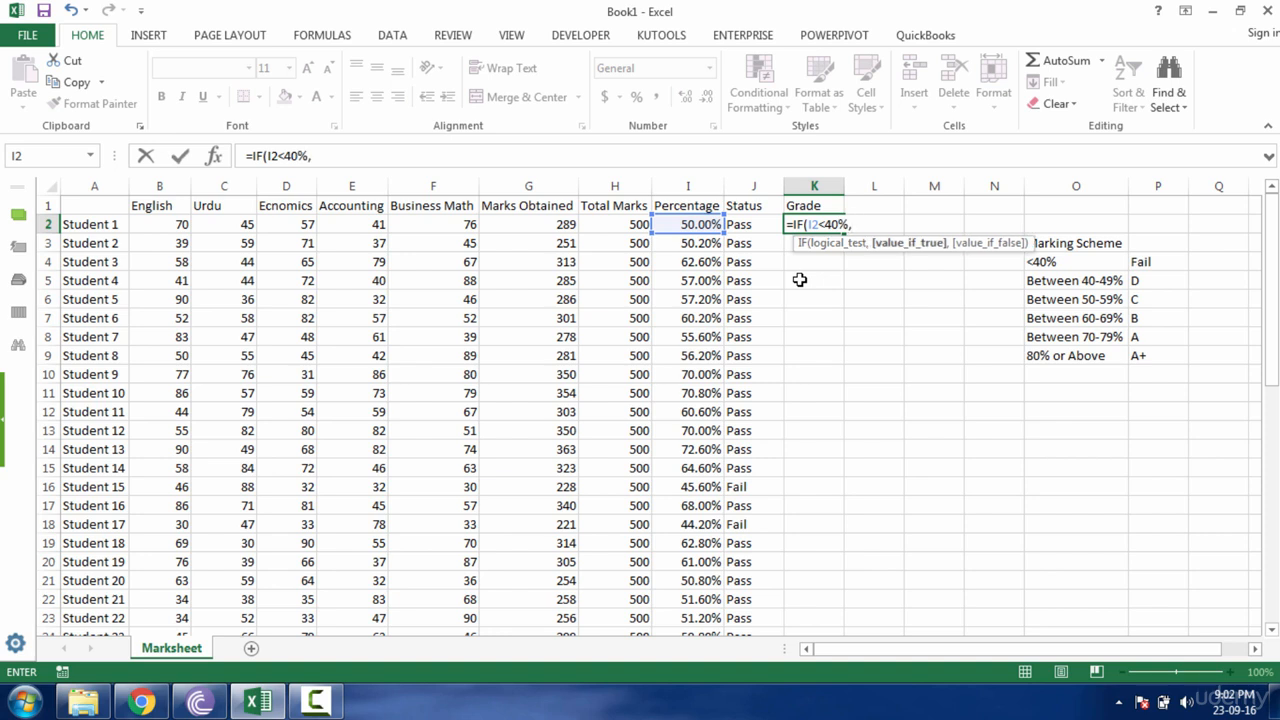
pyautogui.write('"Fail",')
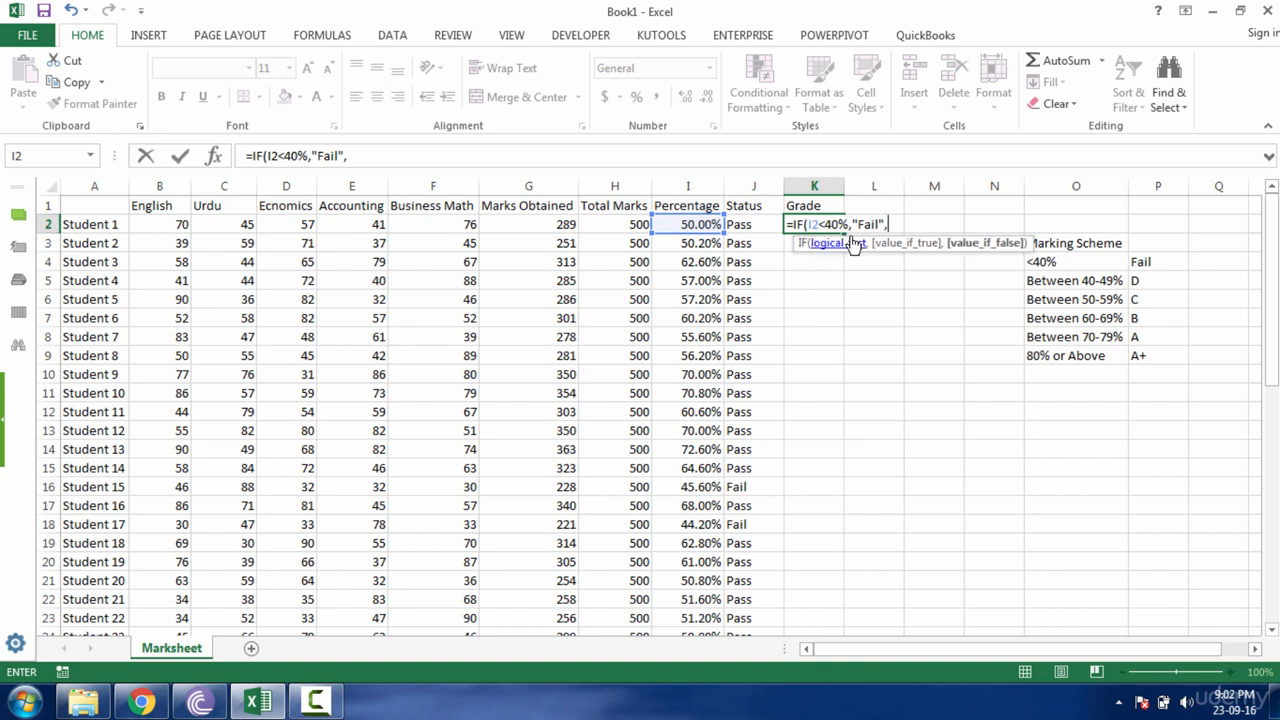
pyautogui.moveTo(806, 224); pyautogui.dragTo(848, 224)
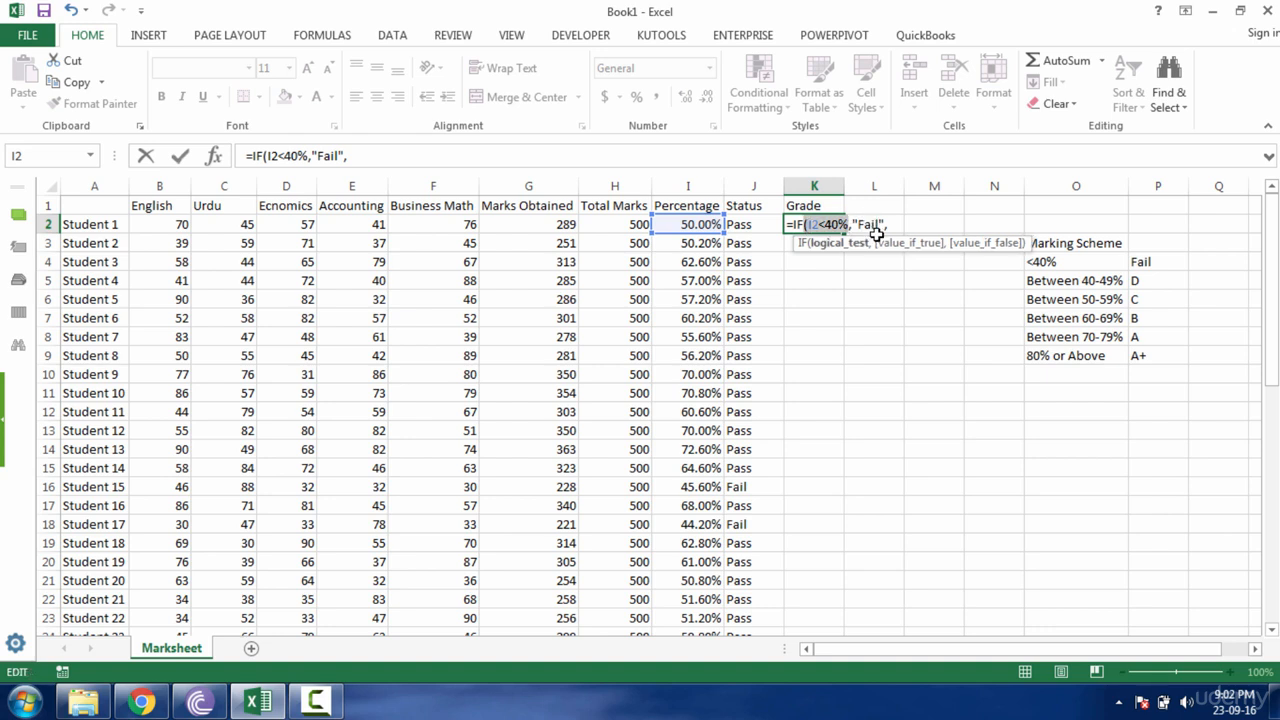
pyautogui.click(870, 225)
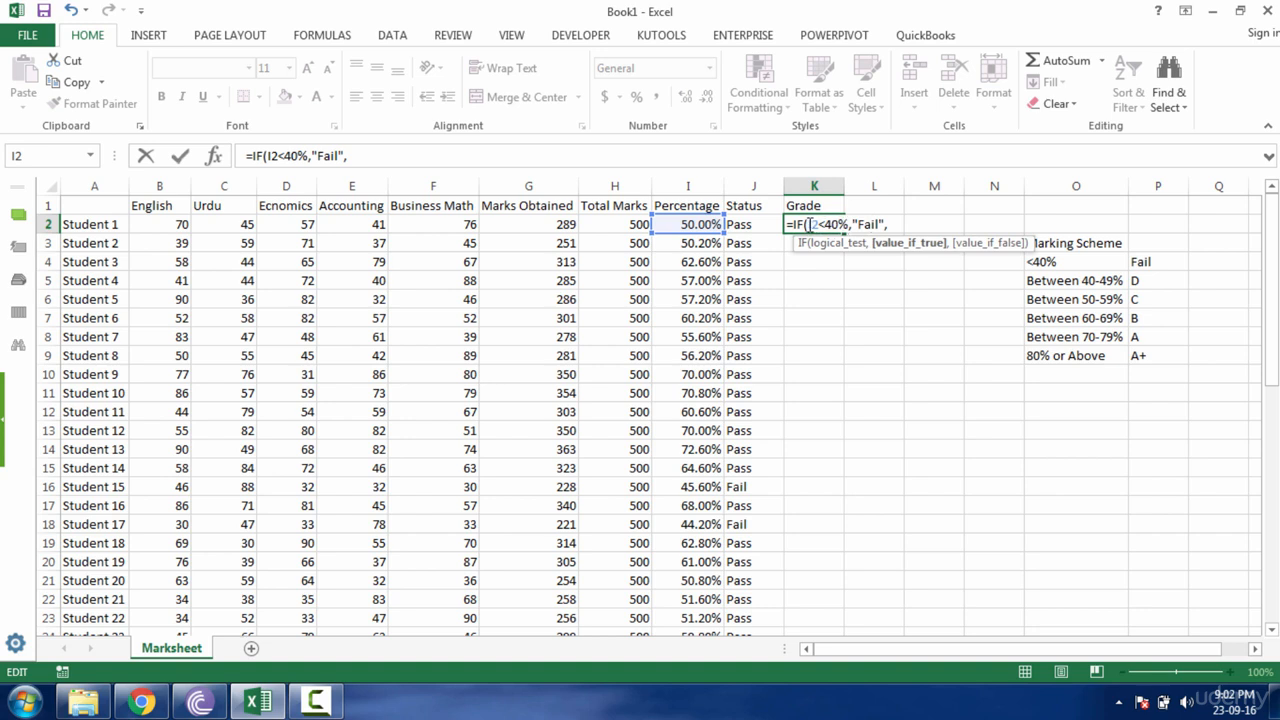
pyautogui.moveTo(806, 224); pyautogui.dragTo(847, 224)
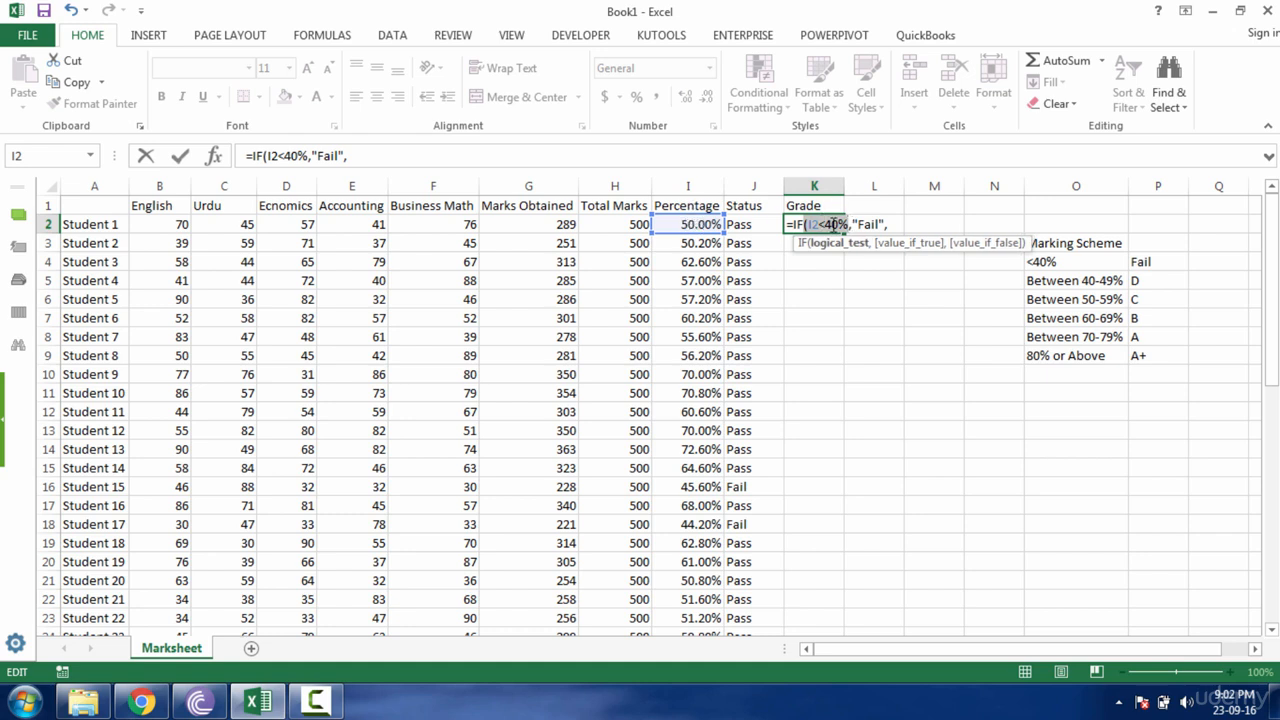
pyautogui.click(876, 225)
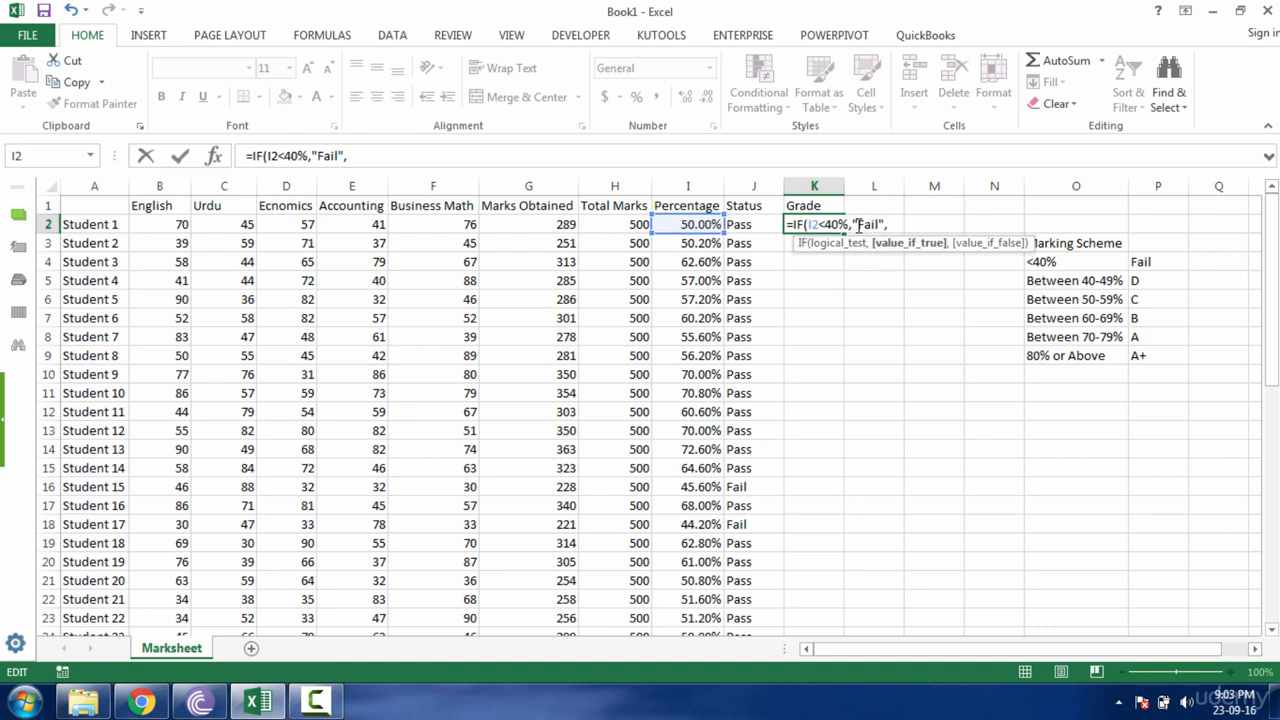
# Nest a second IF as the false value of the K2 formula, returning "D" when I2<50%.
pyautogui.click(896, 224)
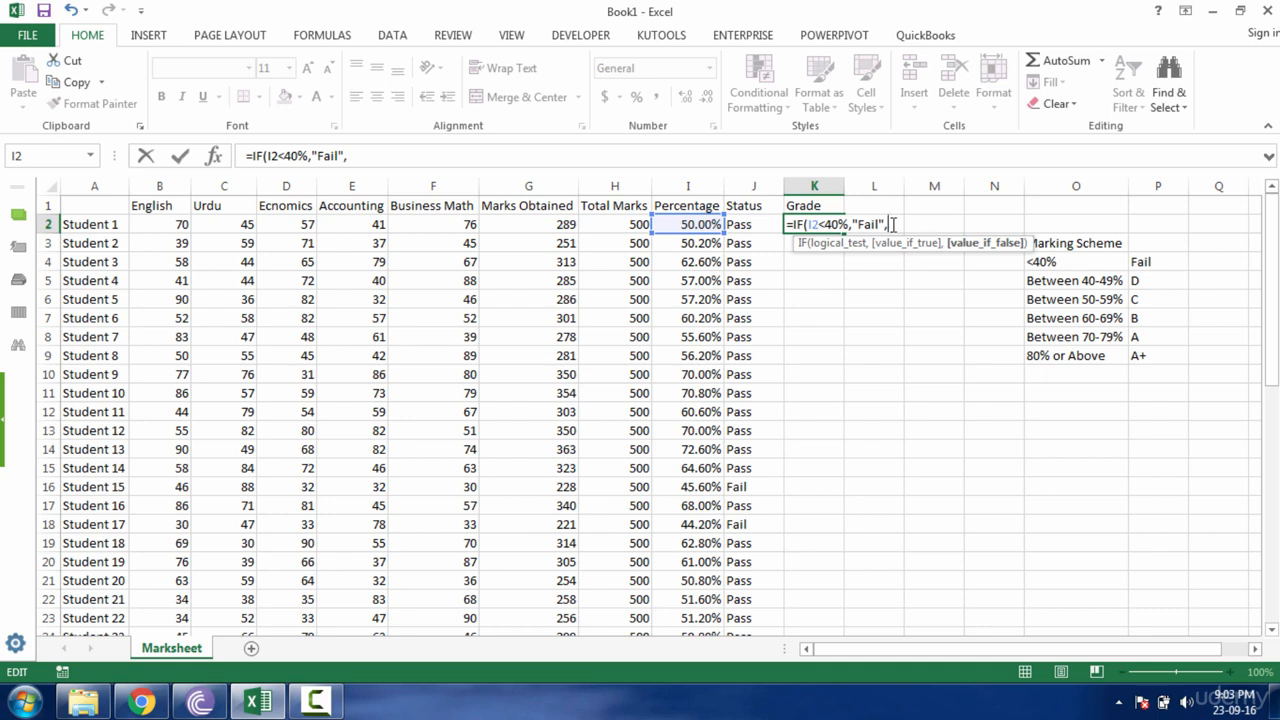
pyautogui.write('IF(')
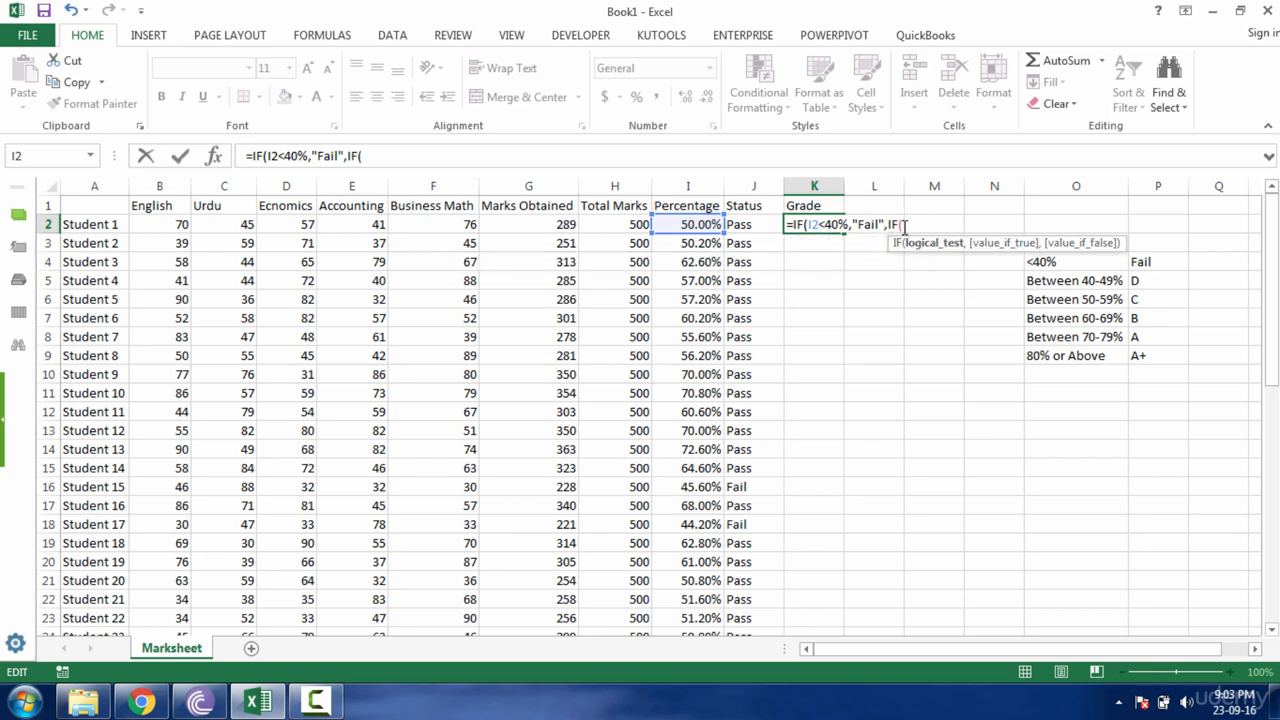
pyautogui.click(700, 224)
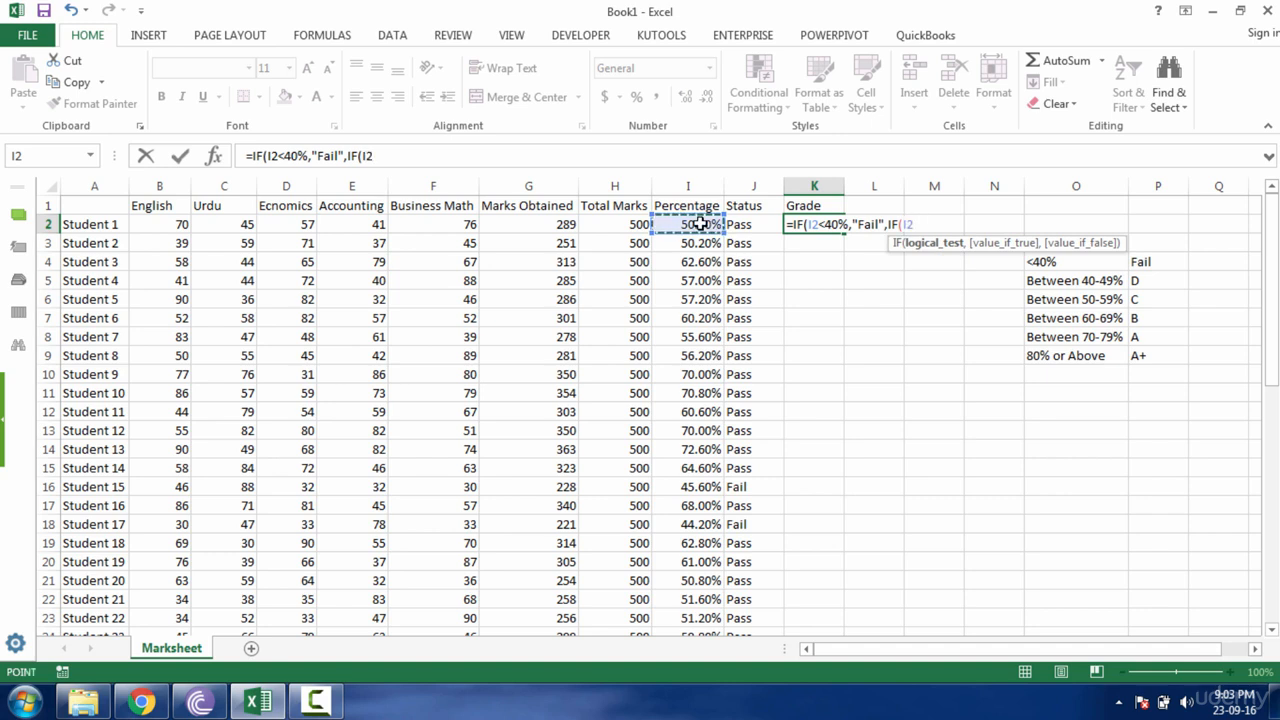
pyautogui.write('<')
pyautogui.write('50%')
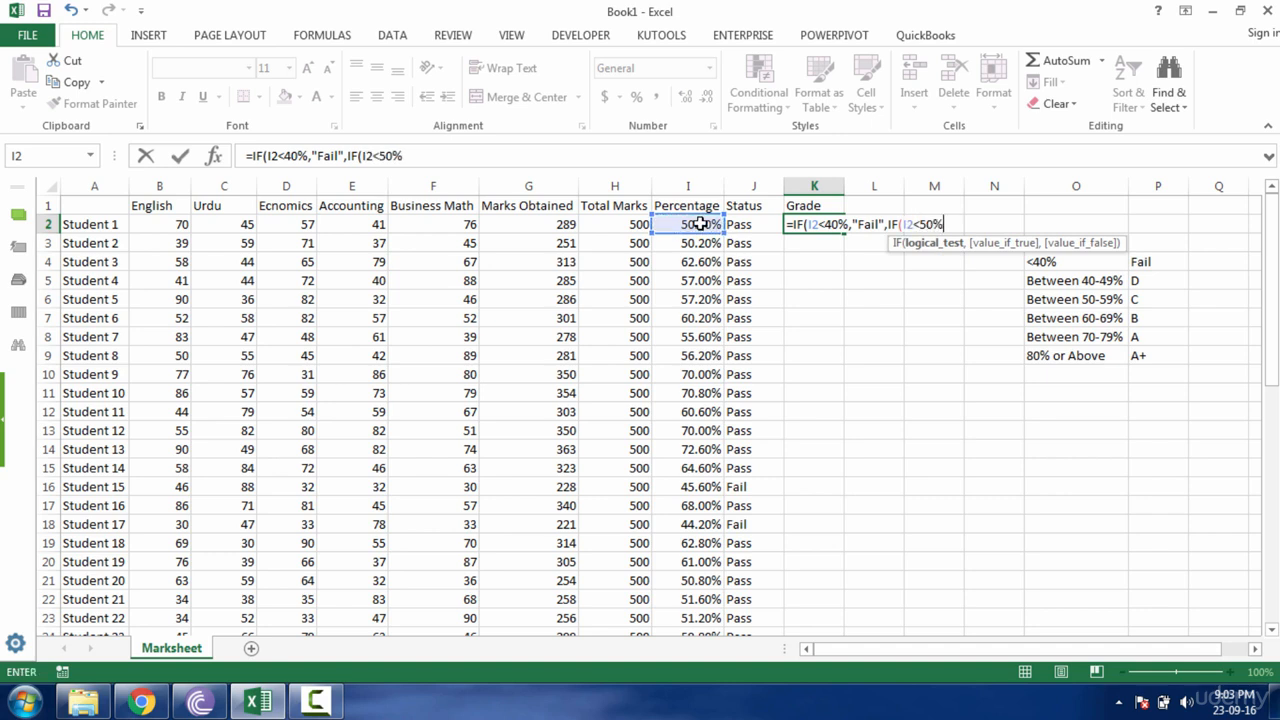
pyautogui.write(',"D"')
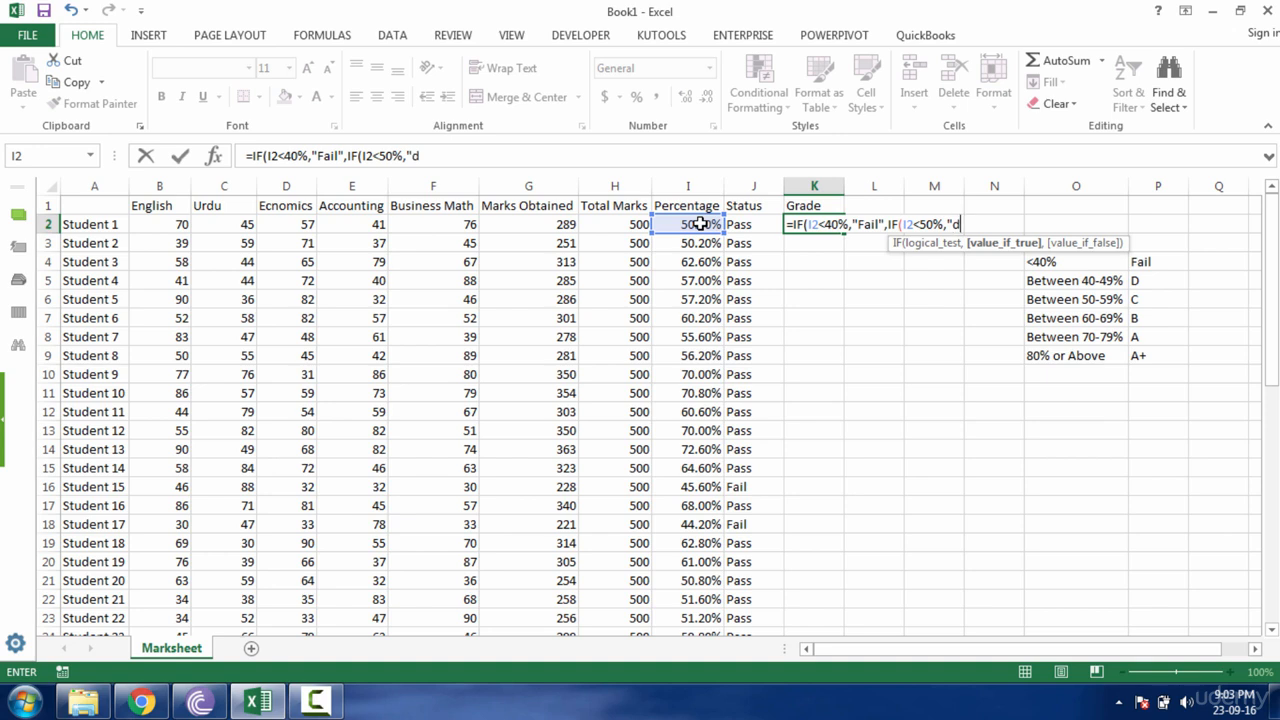
pyautogui.press('BackSpace')
pyautogui.press('BackSpace')
pyautogui.write('D",')
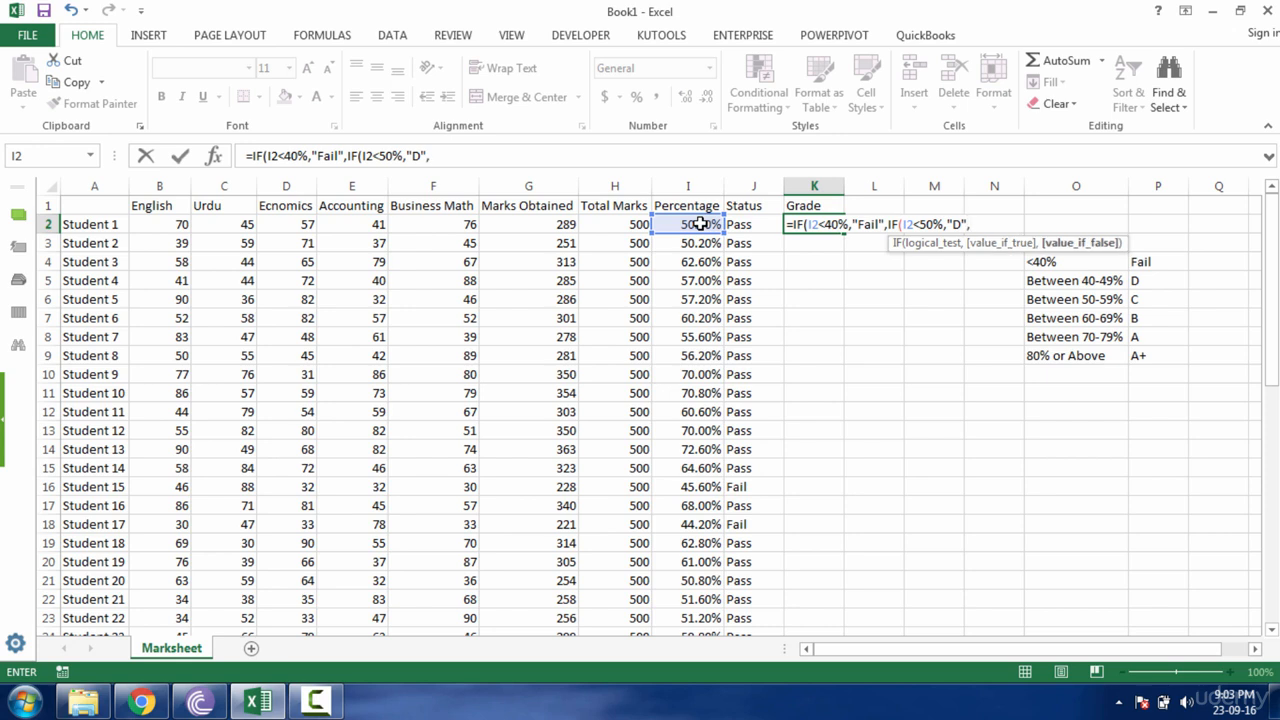
# Nest a third IF in the K2 formula that returns "C" when I2<60%.
pyautogui.write('IF(')
pyautogui.click(705, 222)
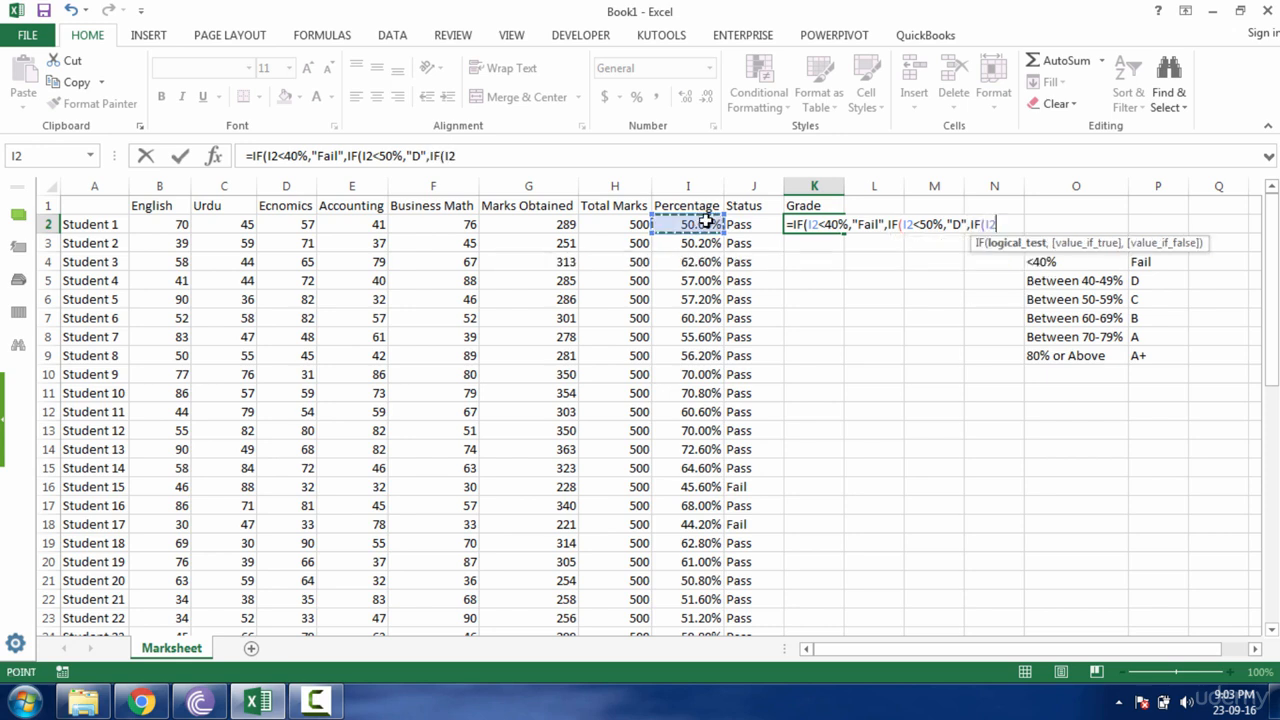
pyautogui.write('<')
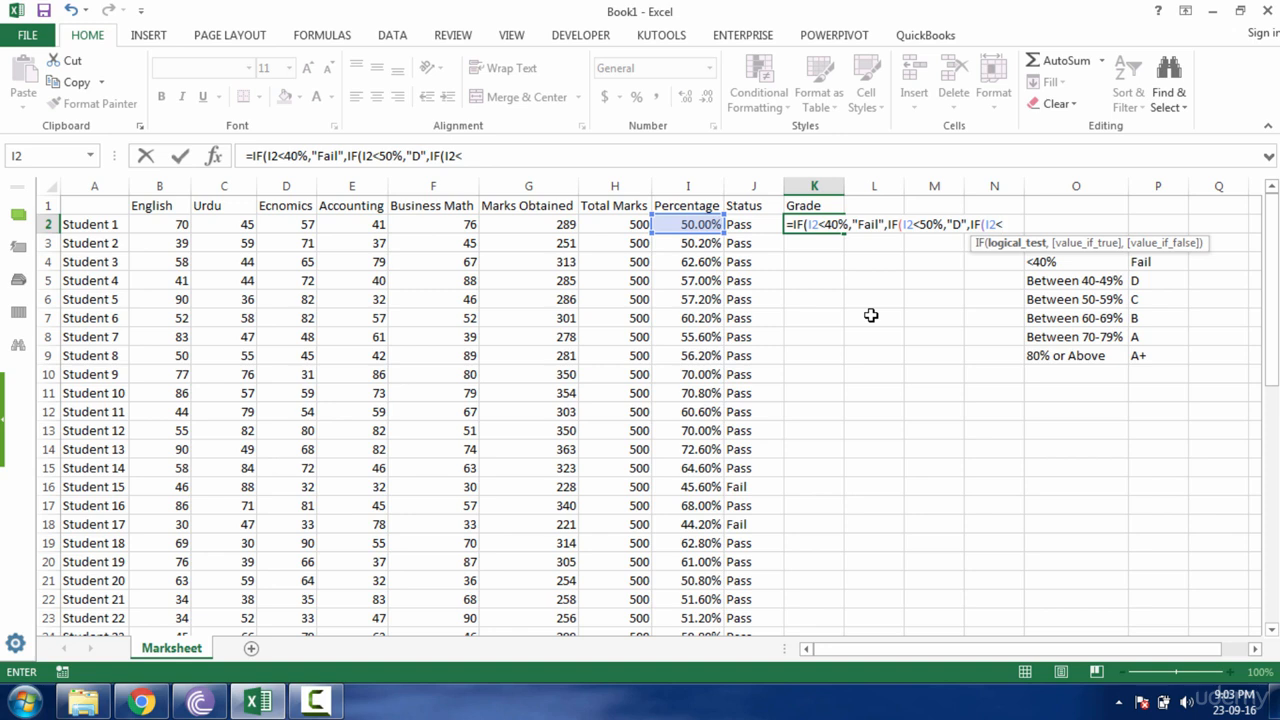
pyautogui.write('60%,"')
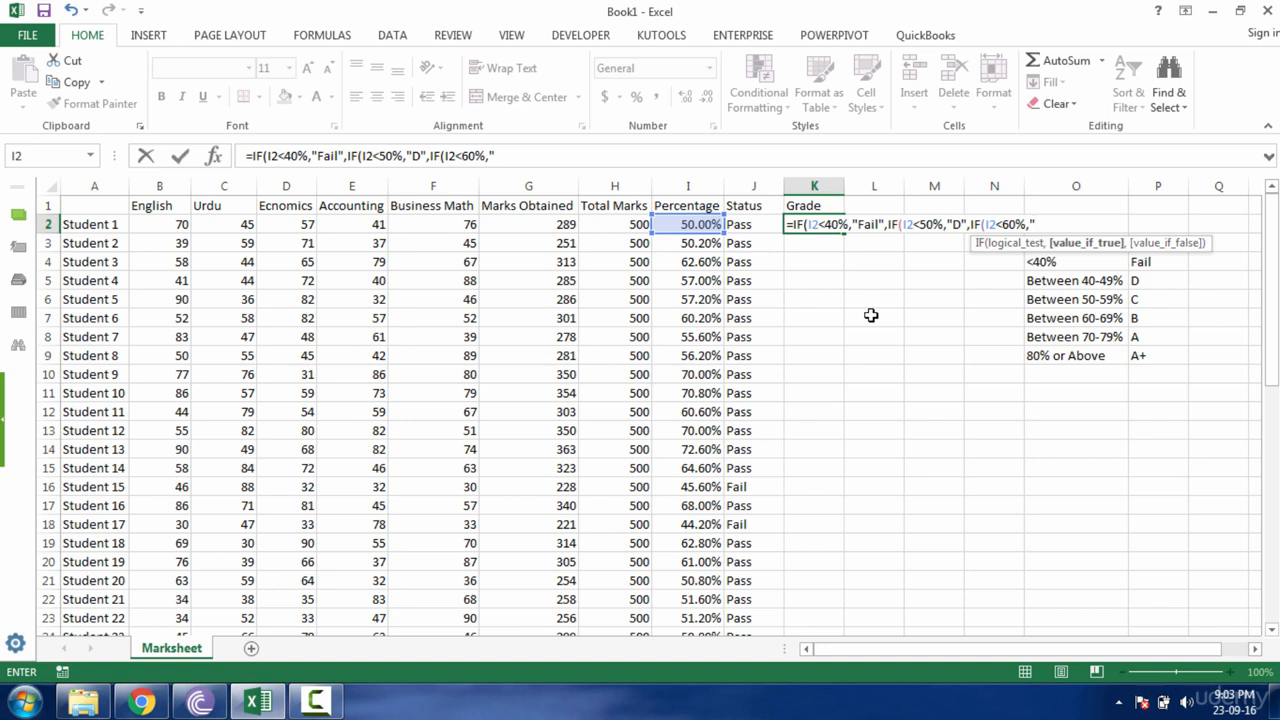
pyautogui.write('C",')
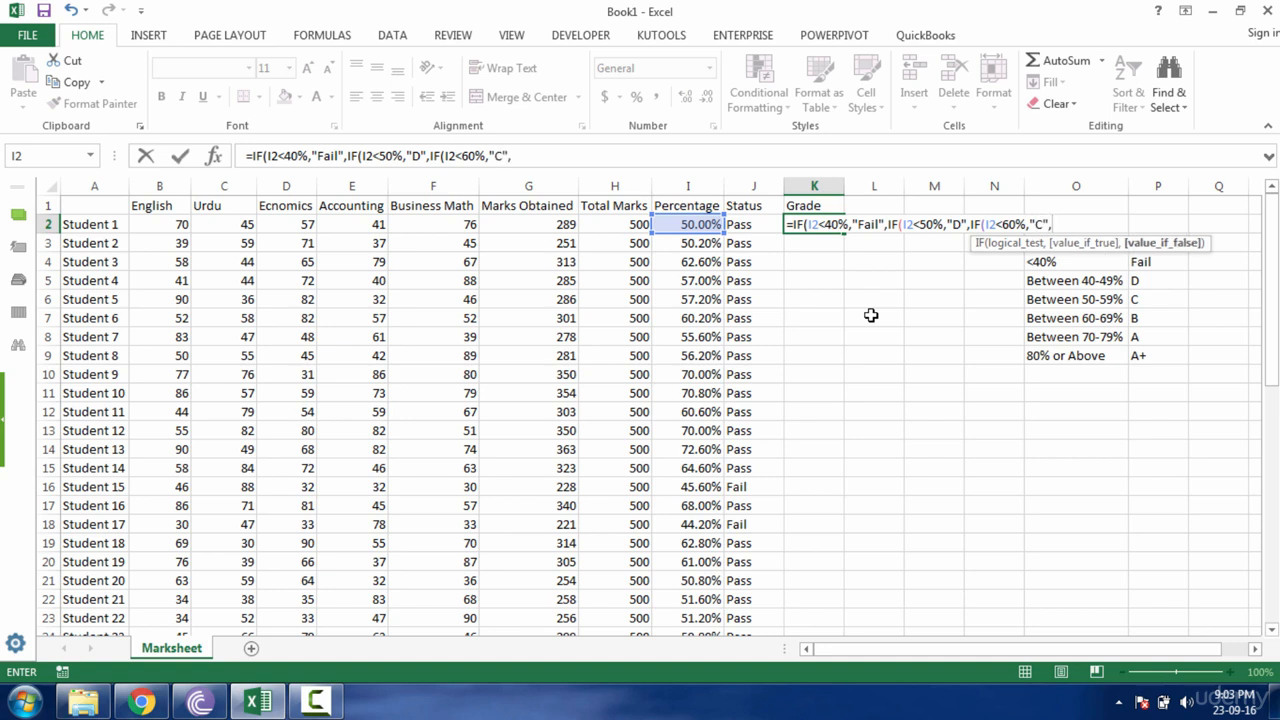
# Nest a fourth IF in the K2 formula that returns "B" when I2<70%.
pyautogui.write('IF(')
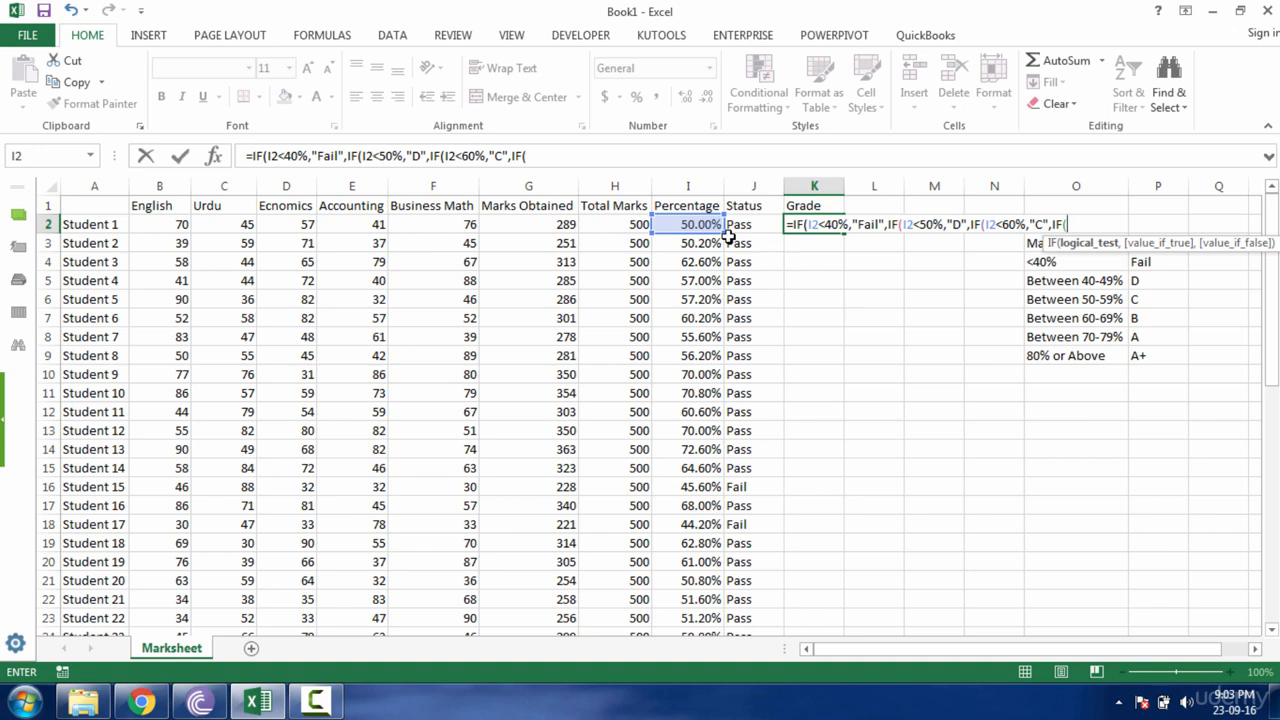
pyautogui.click(703, 224)
pyautogui.write('<')
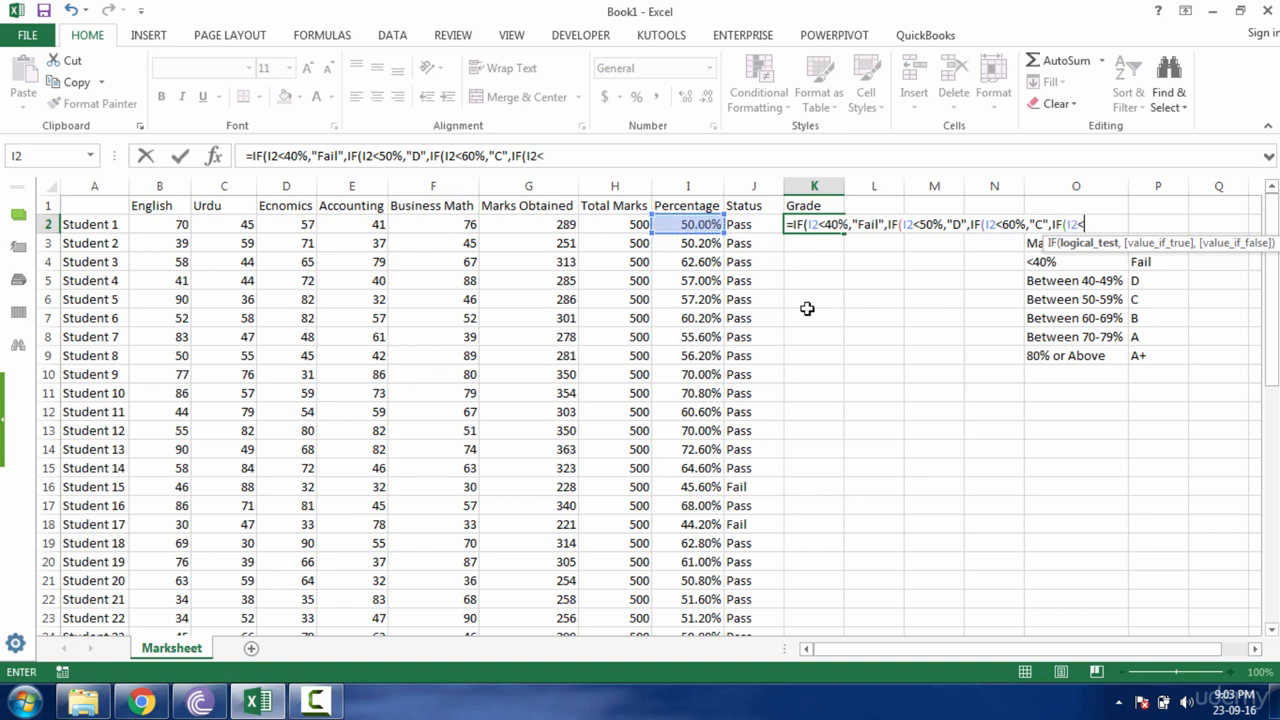
pyautogui.write('70%,"')
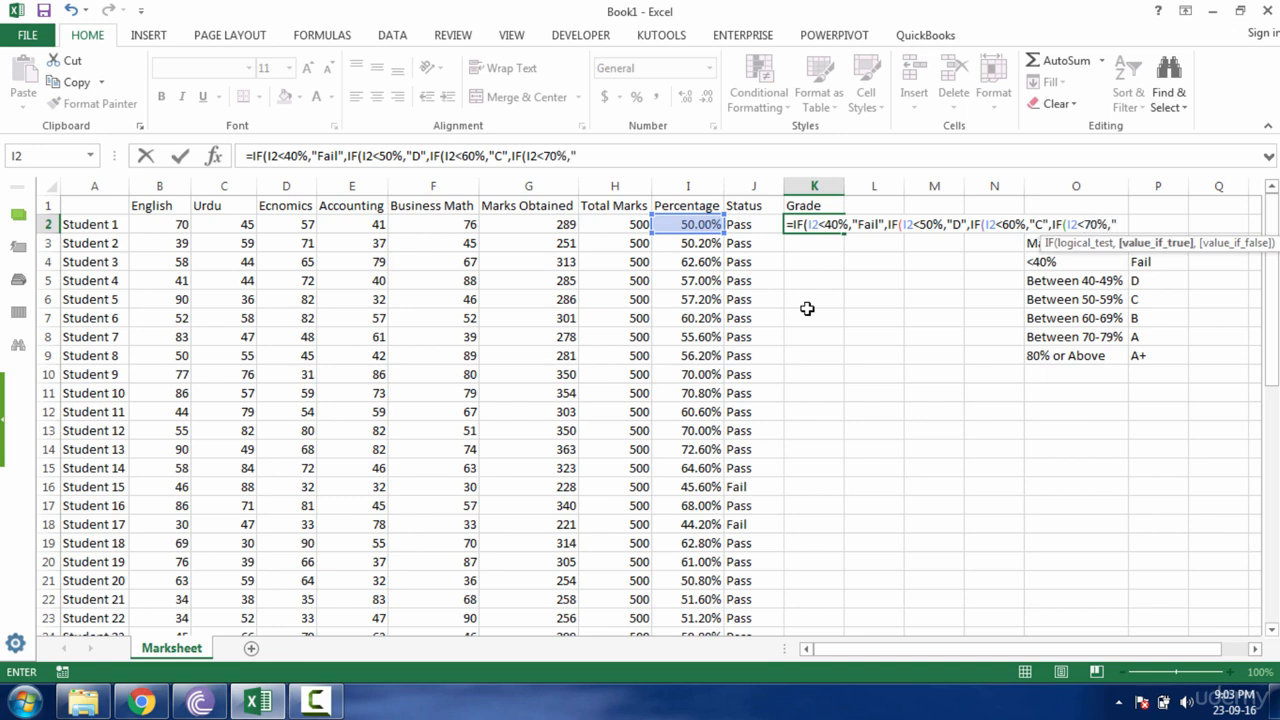
pyautogui.write('B",')
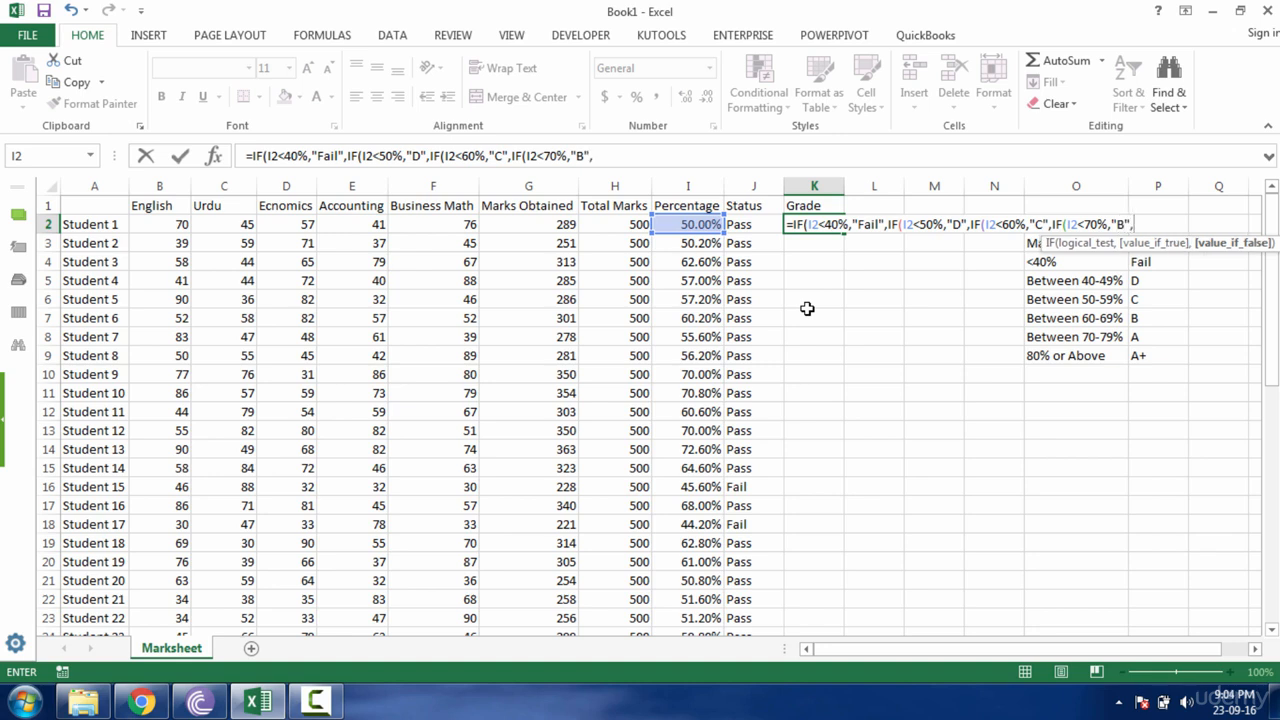
# Nest a fifth IF in the K2 formula that returns "A" when I2<80%, leaving it ready for its false value.
pyautogui.write('IF(')
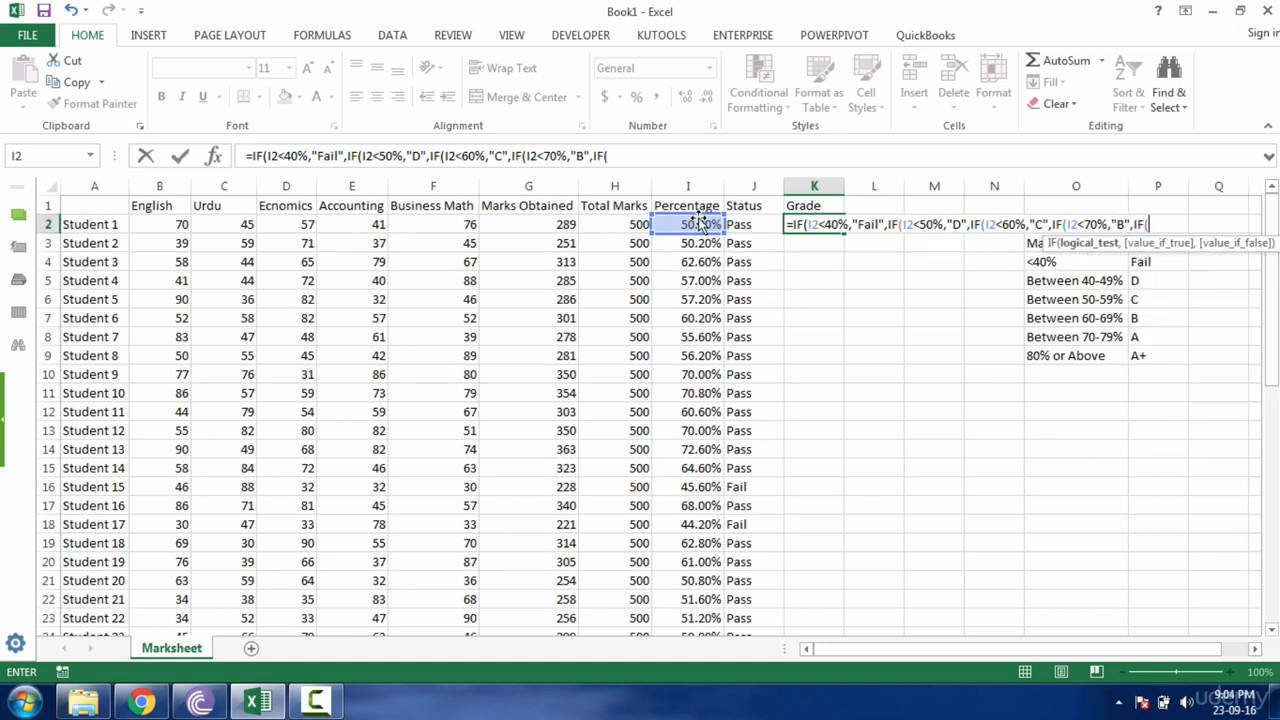
pyautogui.click(700, 222)
pyautogui.write('<')
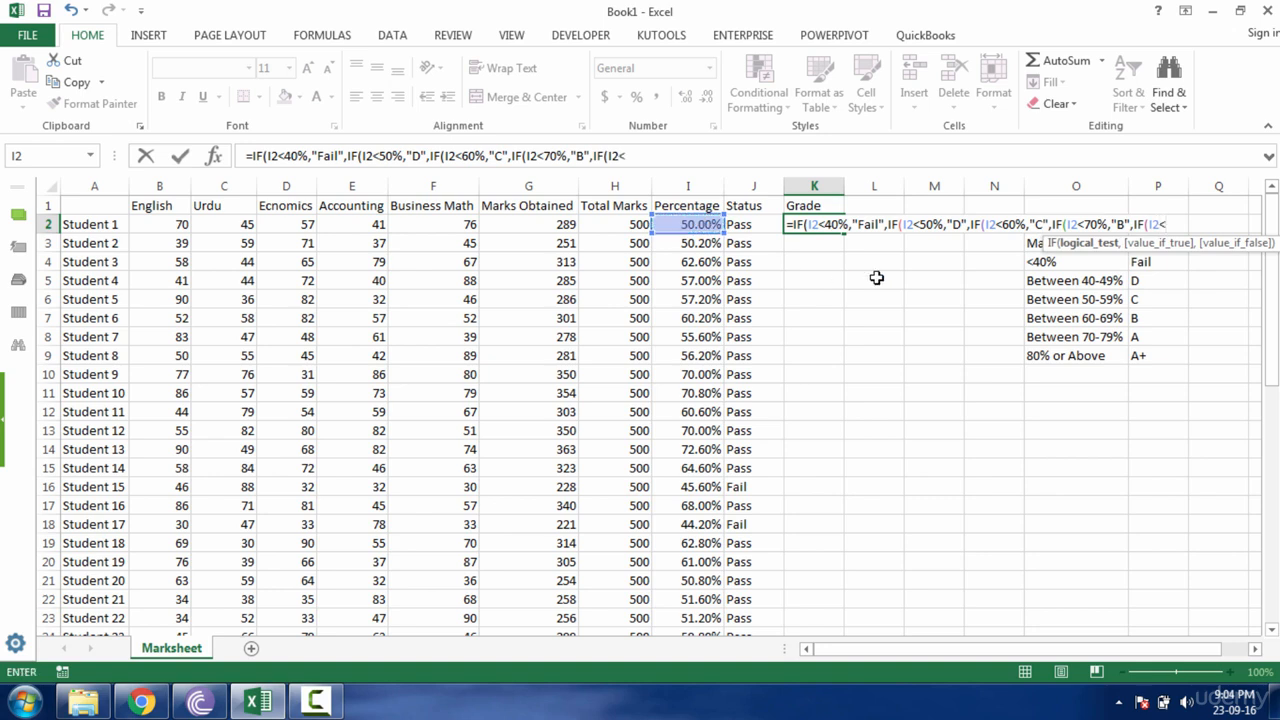
pyautogui.write('80%,"A')
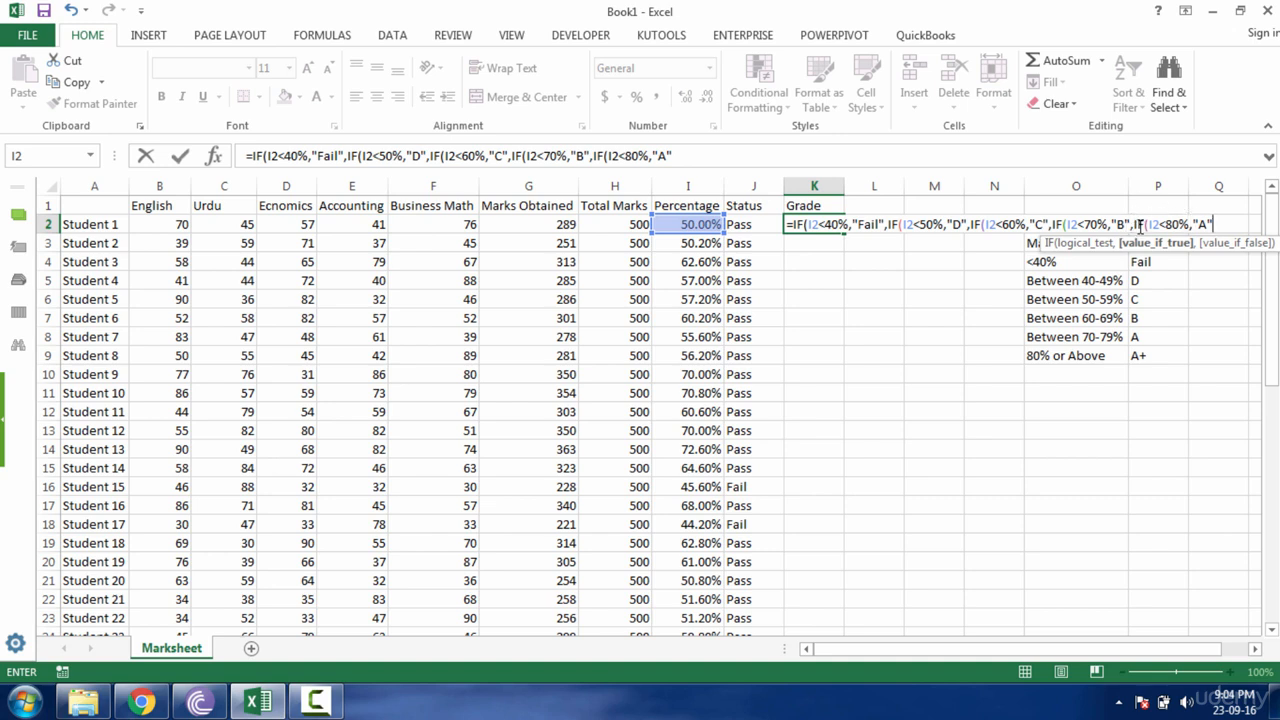
pyautogui.click(1227, 223)
pyautogui.write(',')
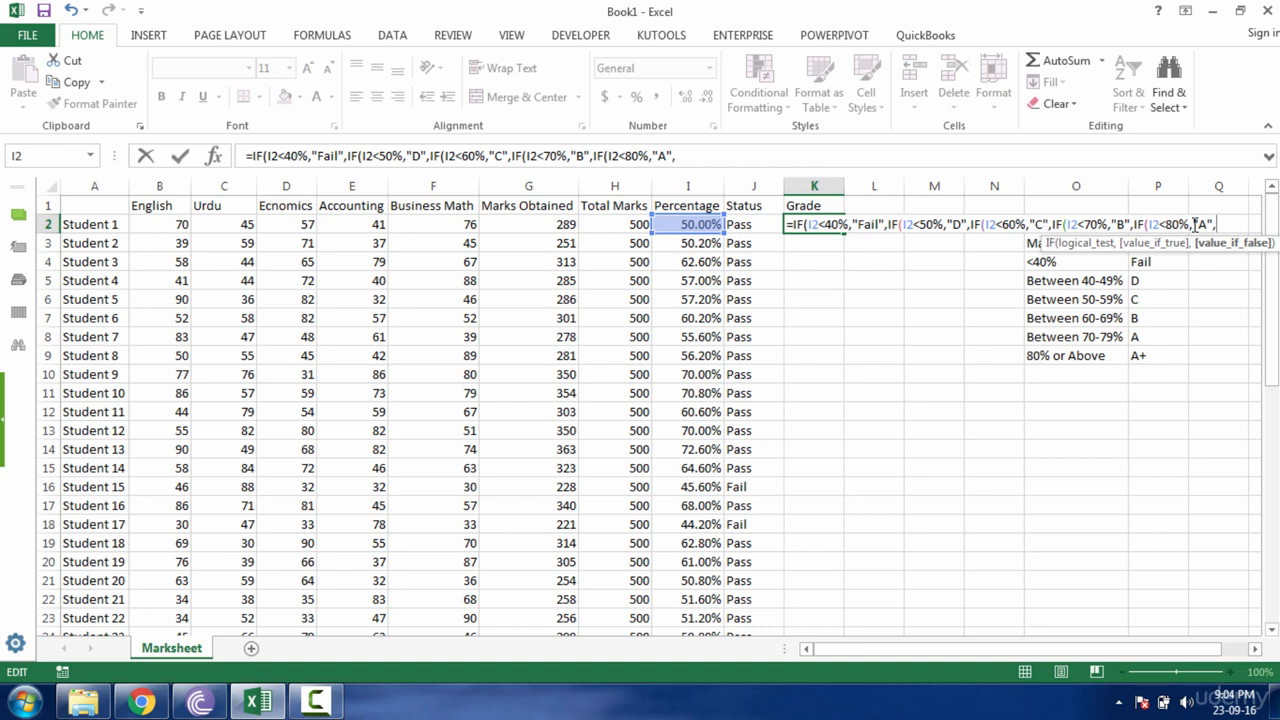
# Enter "A+" as the false value of the fifth IF in the K2 formula and check each nested IF's opening parenthesis.
pyautogui.write('"A+')
pyautogui.click(806, 224)
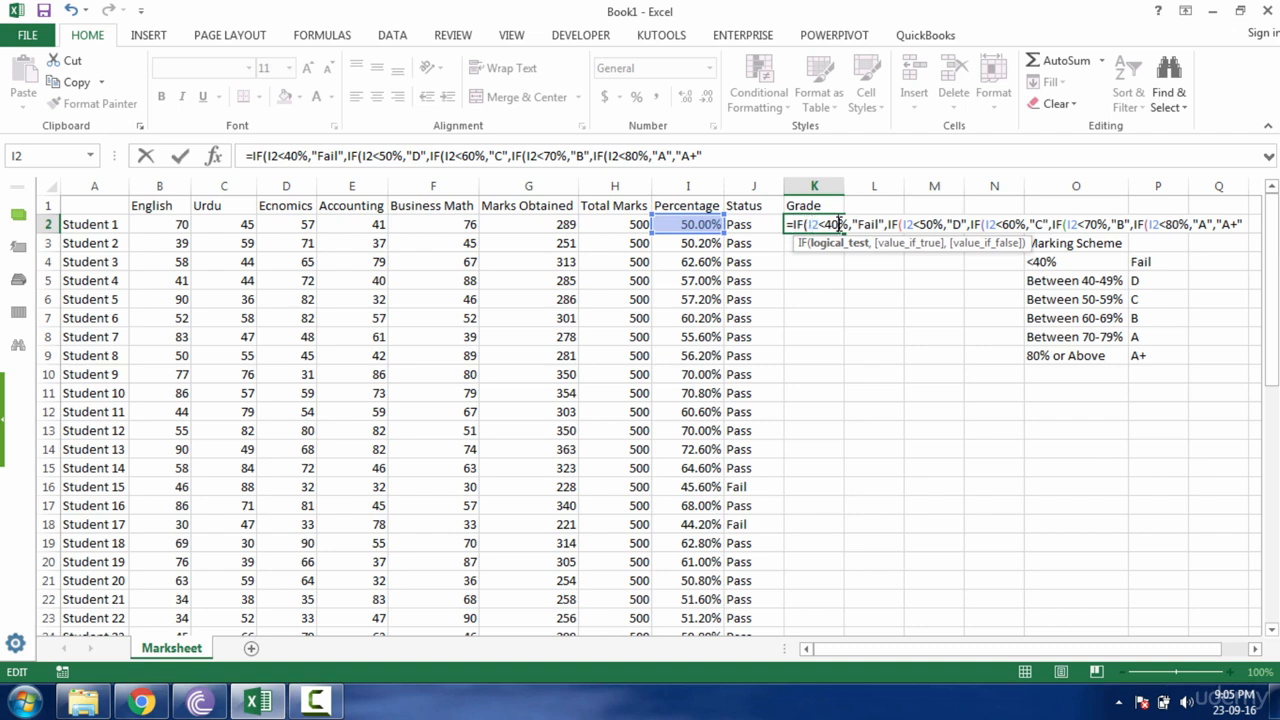
pyautogui.click(904, 223)
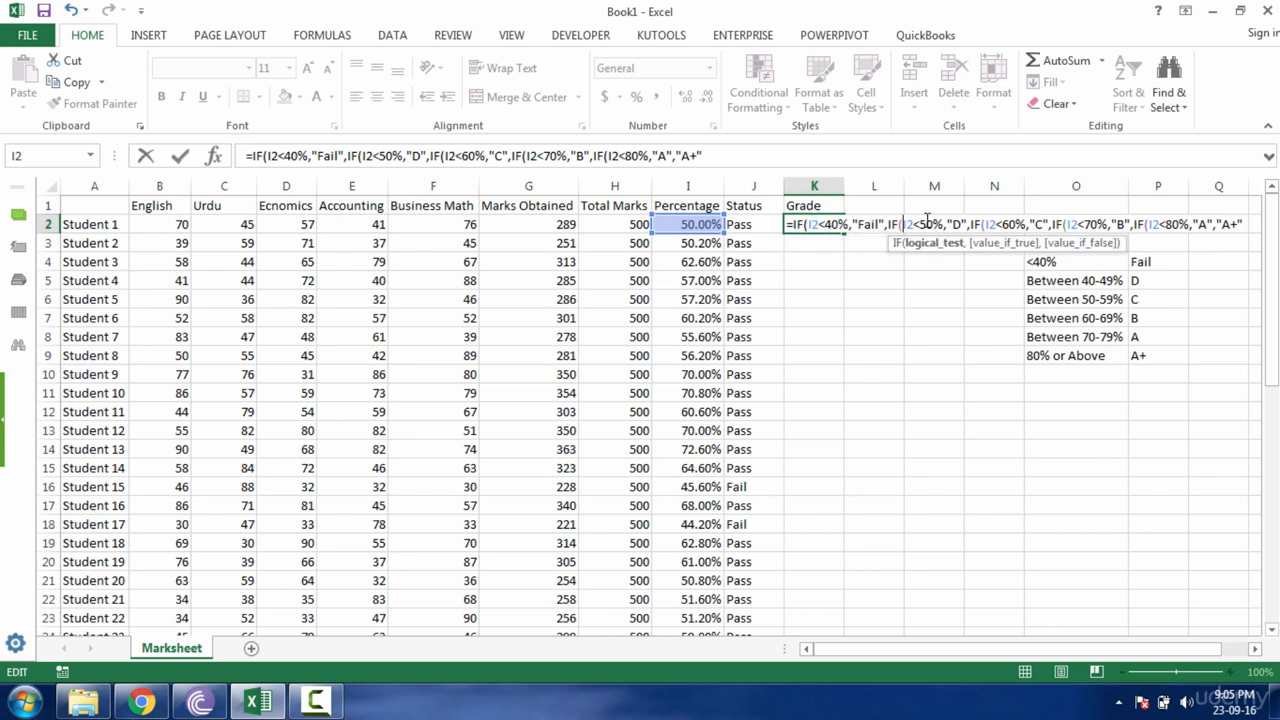
pyautogui.click(988, 224)
pyautogui.click(1084, 224)
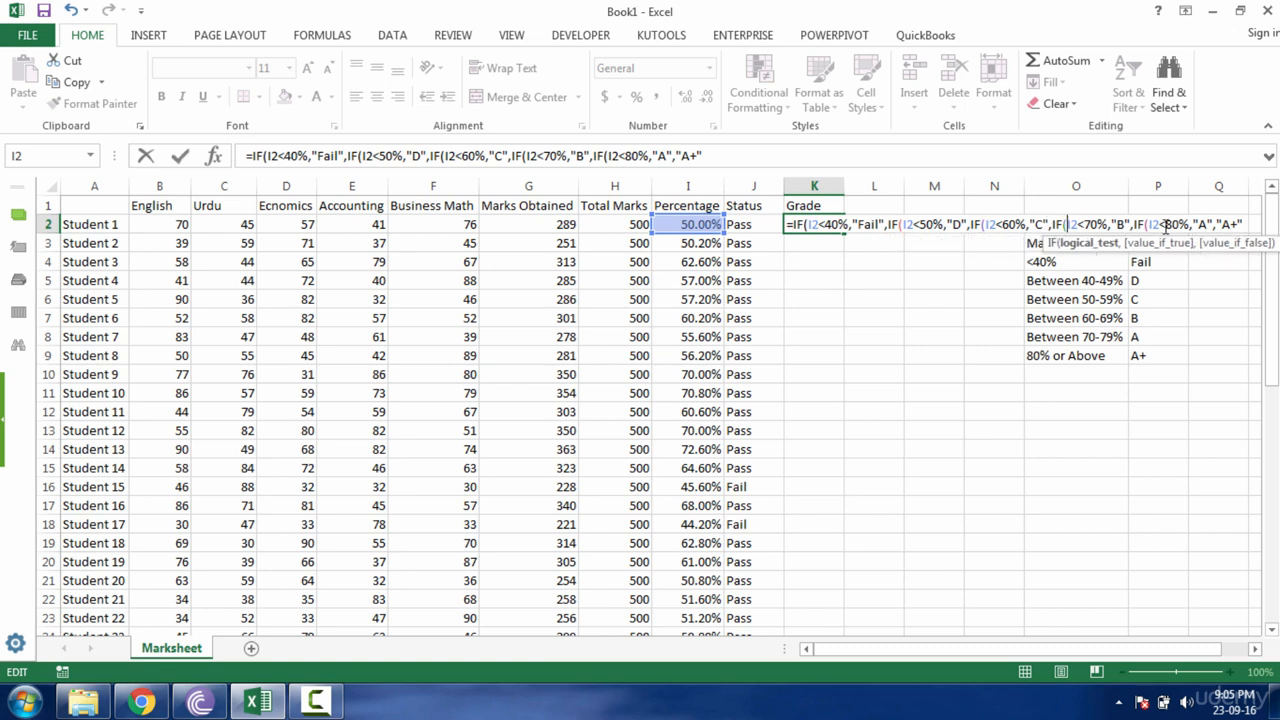
pyautogui.moveTo(1165, 225); pyautogui.dragTo(1182, 225)
pyautogui.click(803, 225)
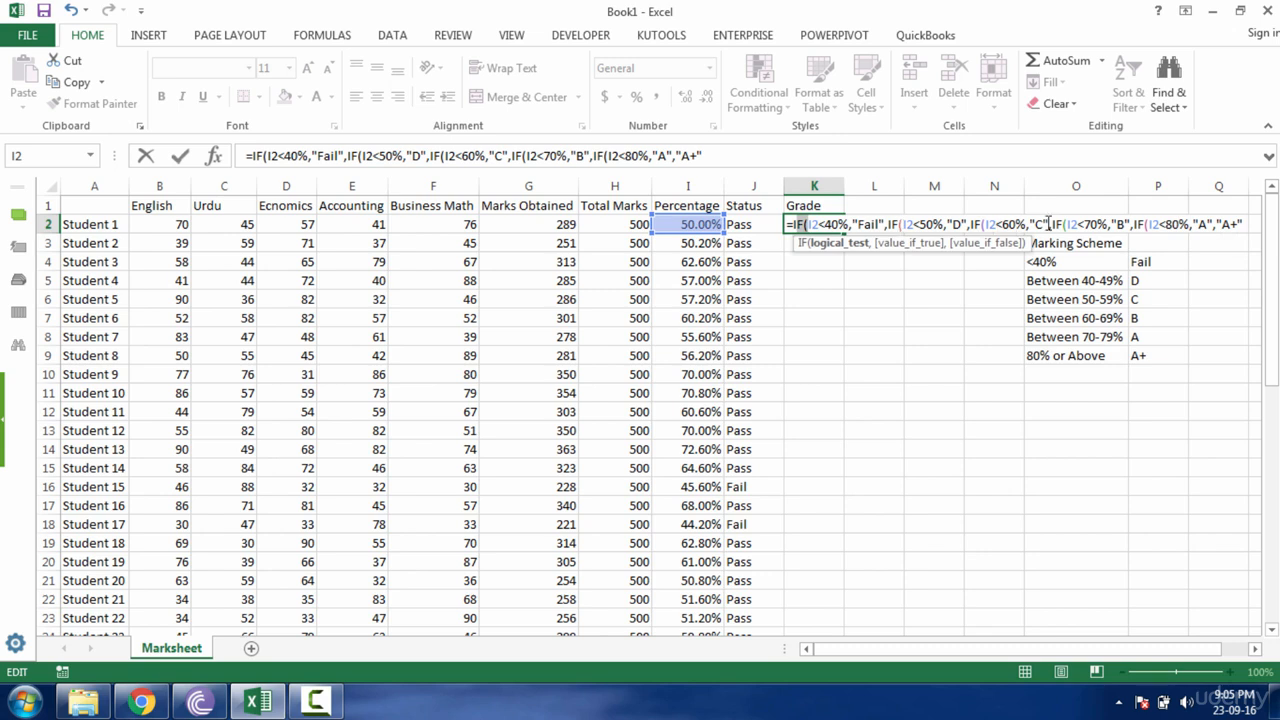
pyautogui.click(1238, 224)
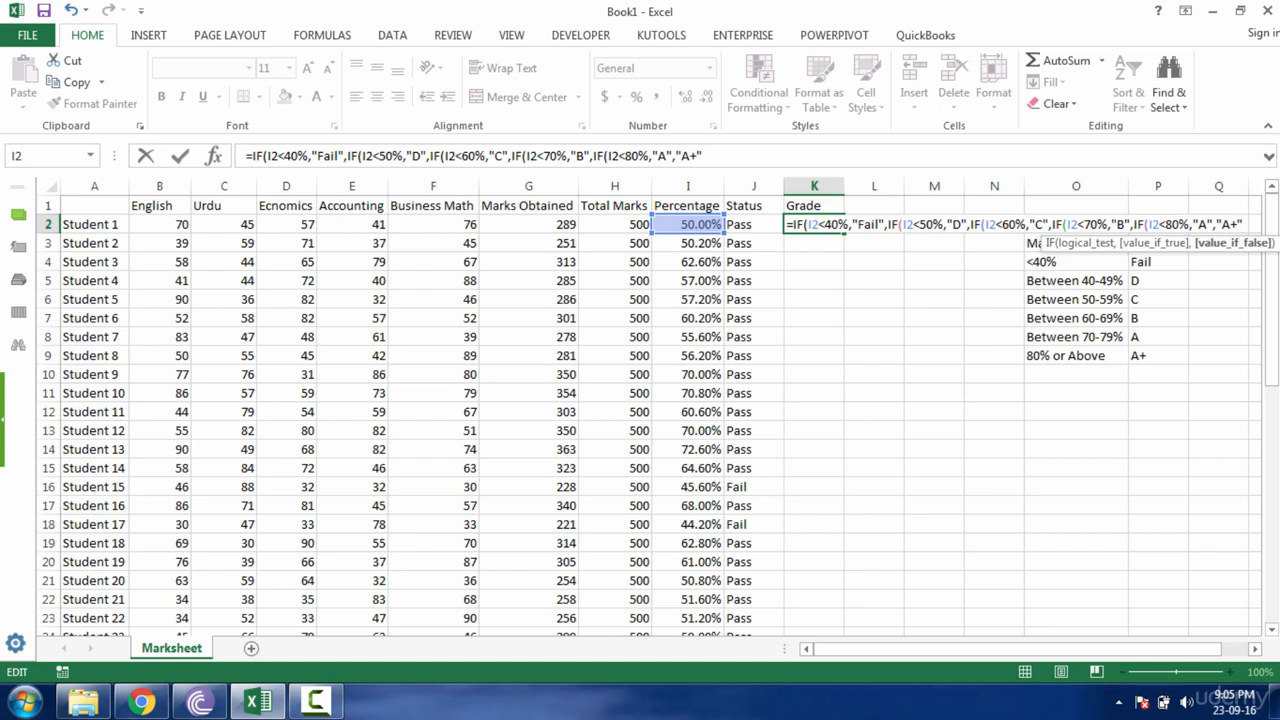
pyautogui.write(')))')
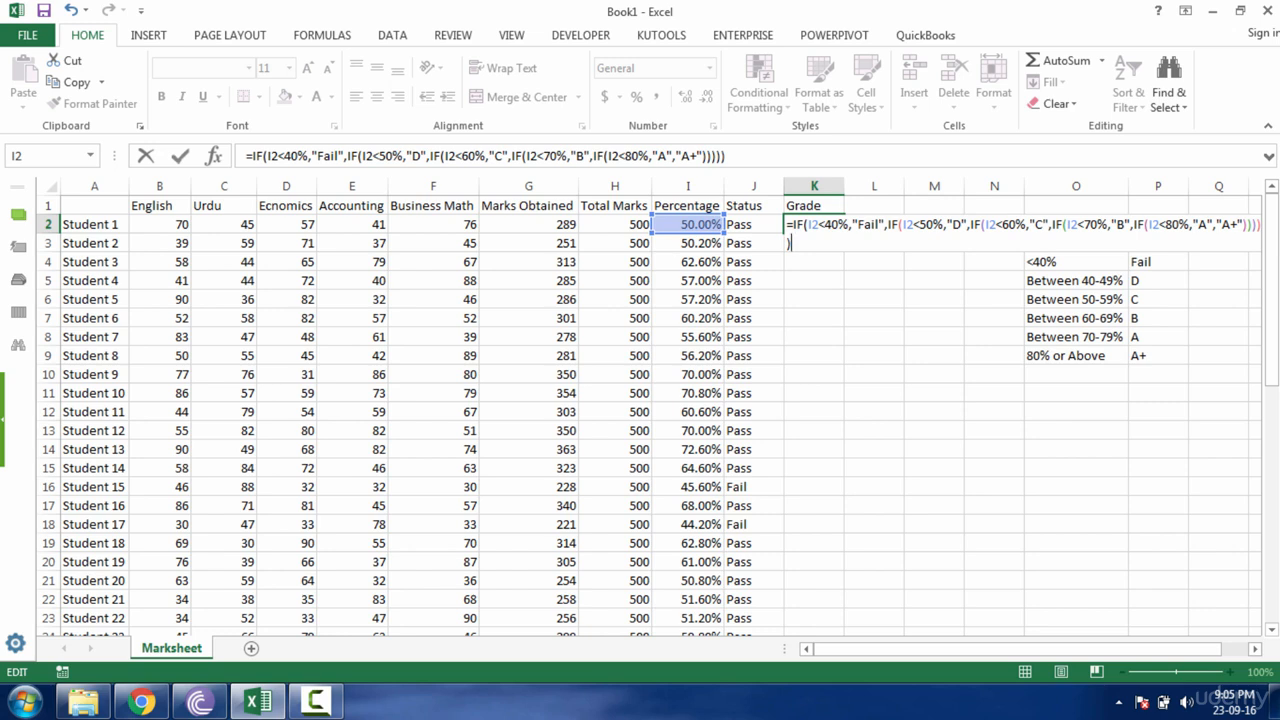
pyautogui.press('BackSpace')
pyautogui.press('BackSpace')
pyautogui.press('BackSpace')
pyautogui.press('BackSpace')
pyautogui.press('BackSpace')
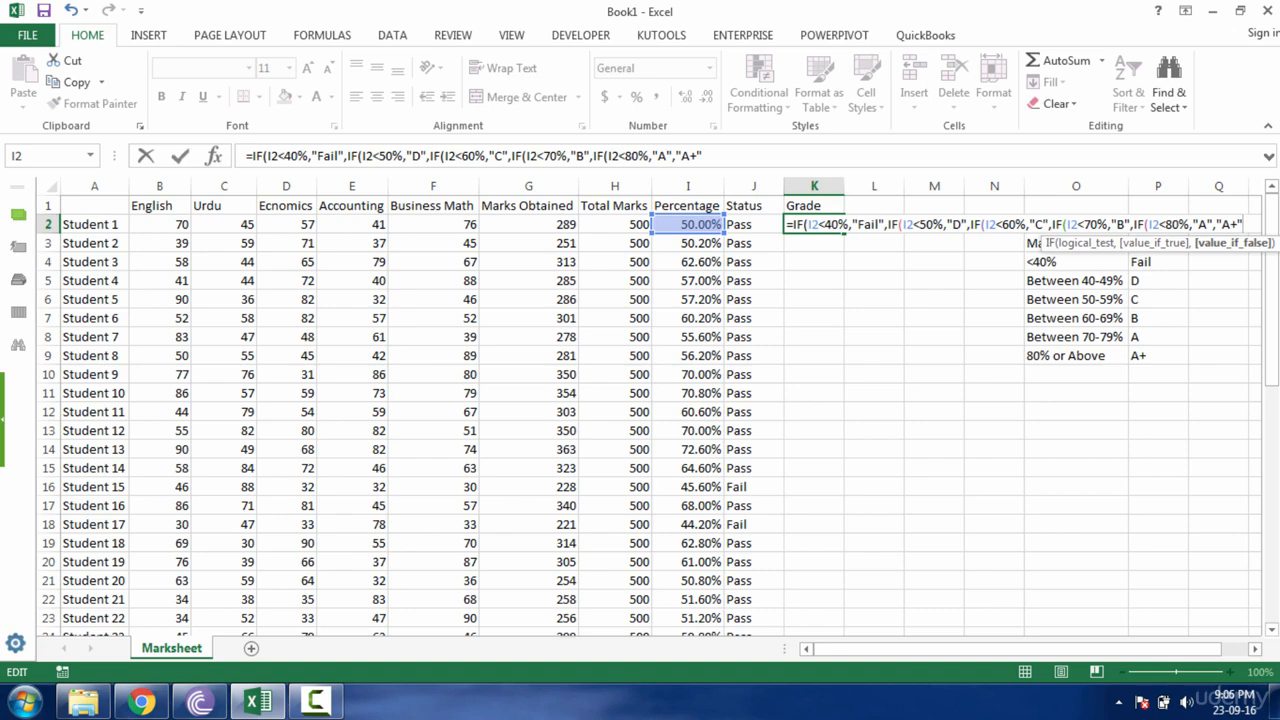
# Commit the K2 formula, accepting the proposed correction that adds the closing parentheses, and fill it down the Grade column.
pyautogui.press('Return')
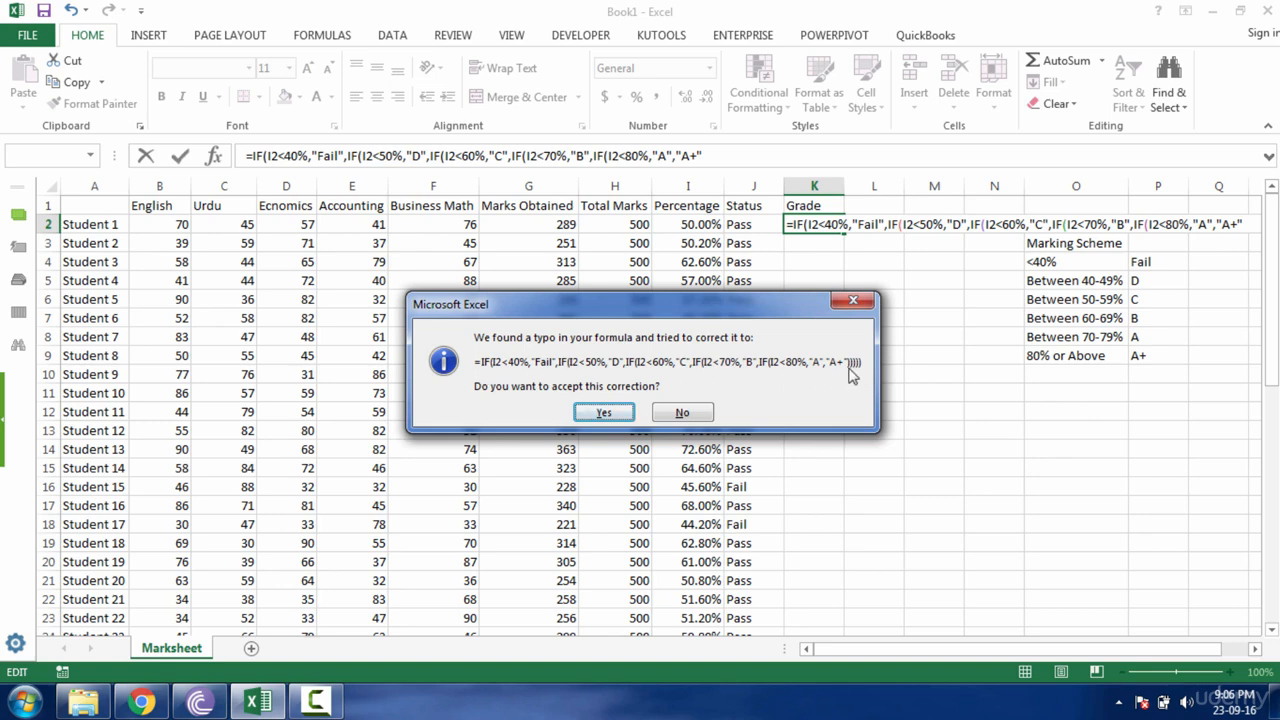
pyautogui.click(600, 413)
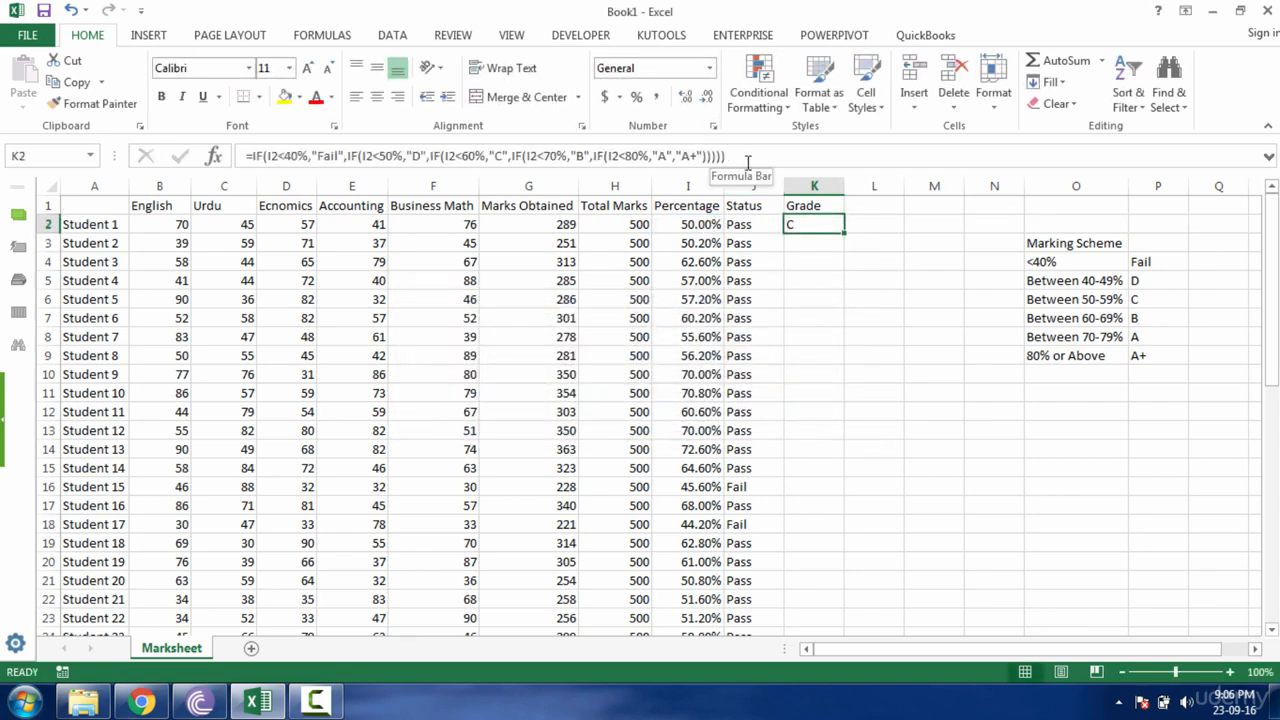
pyautogui.doubleClick(847, 234)
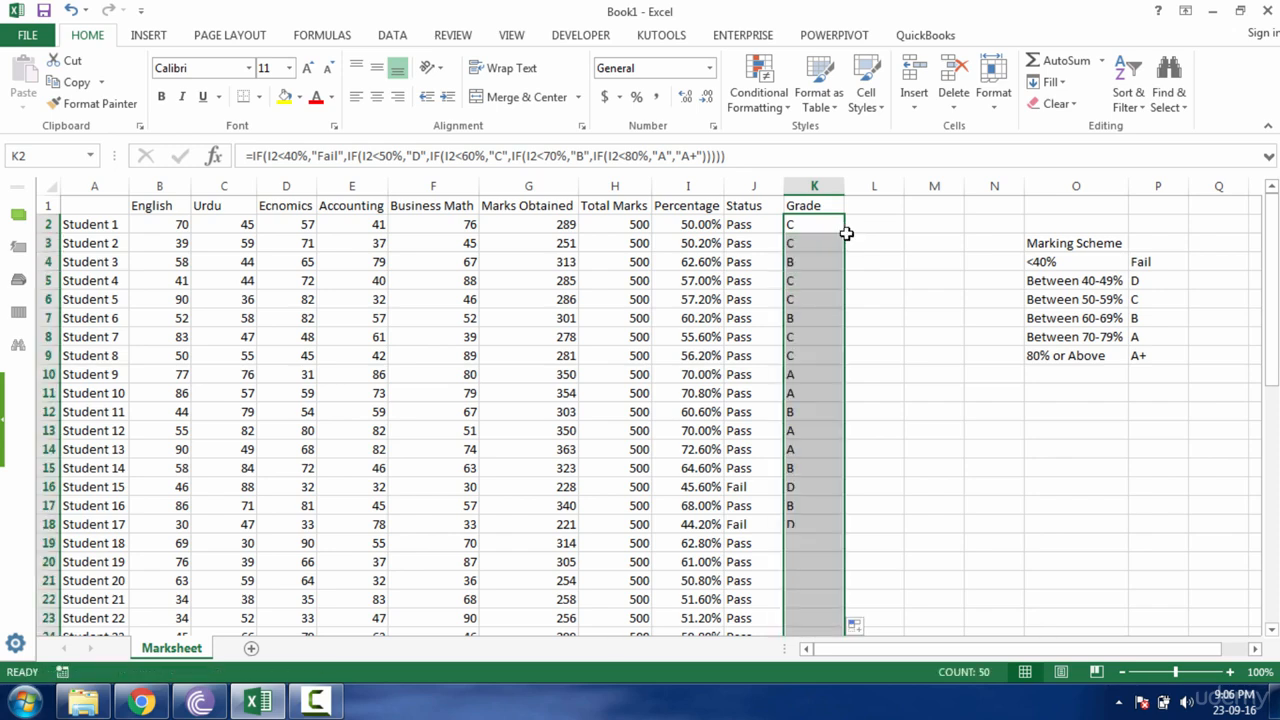
# Examine the grades down column K against the students' percentages and the marking scheme.
pyautogui.click(826, 434)
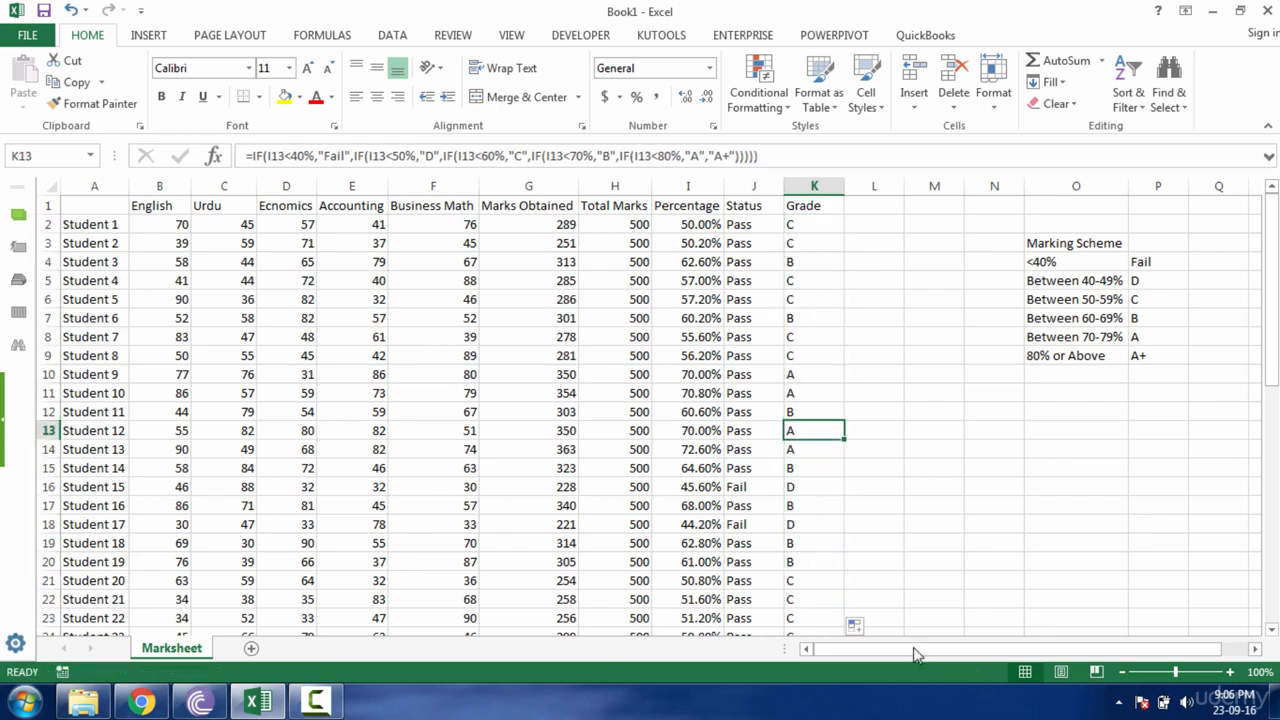
pyautogui.click(706, 378)
pyautogui.click(813, 374)
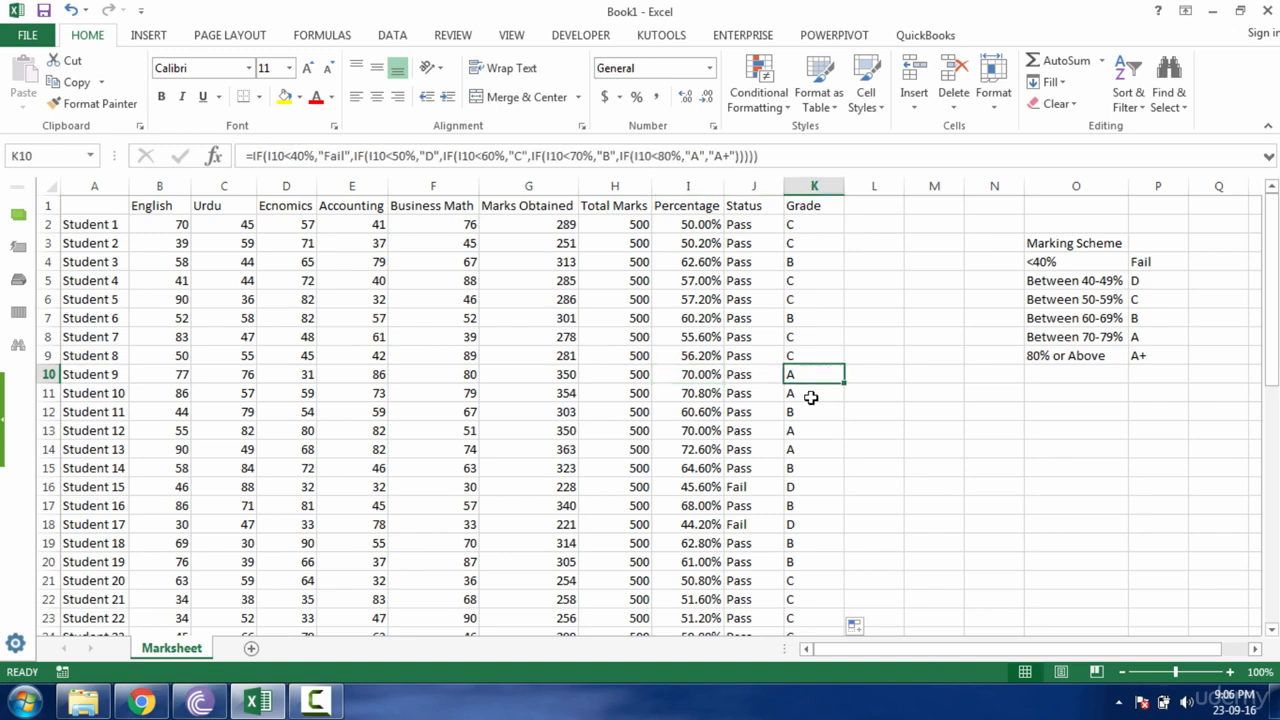
pyautogui.click(806, 416)
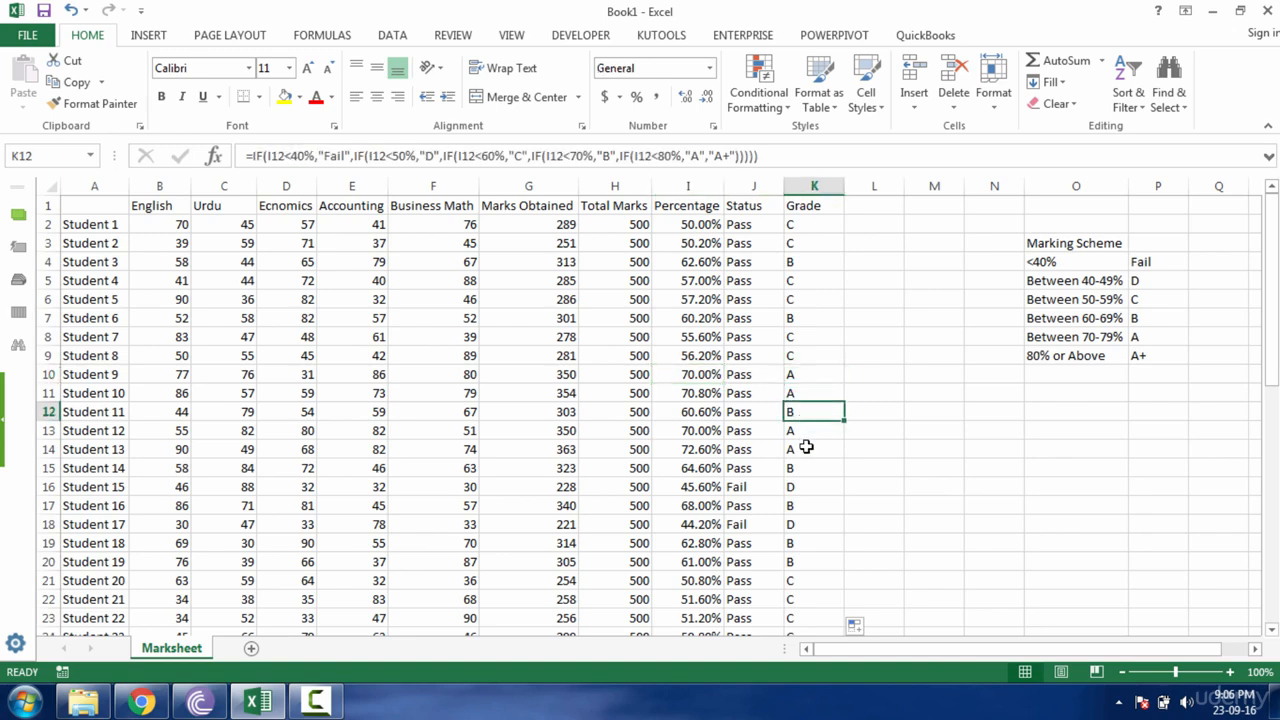
pyautogui.click(806, 484)
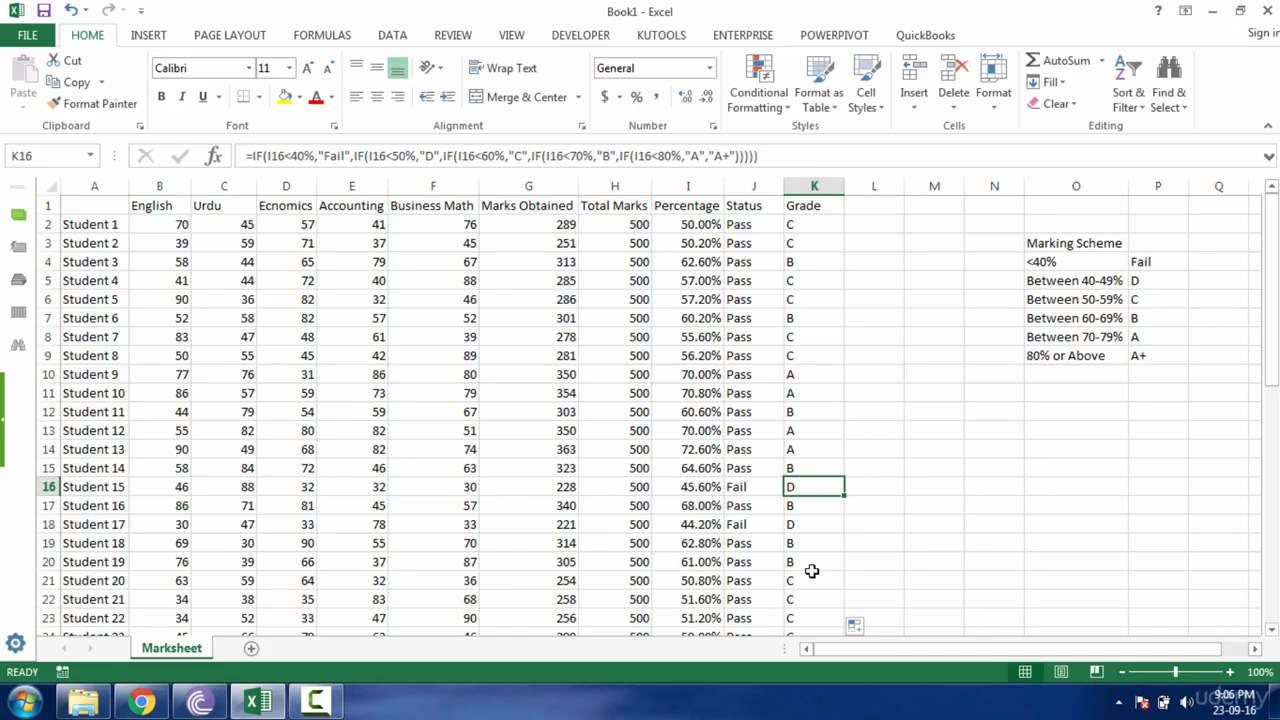
pyautogui.press('Down')
pyautogui.click(814, 569)
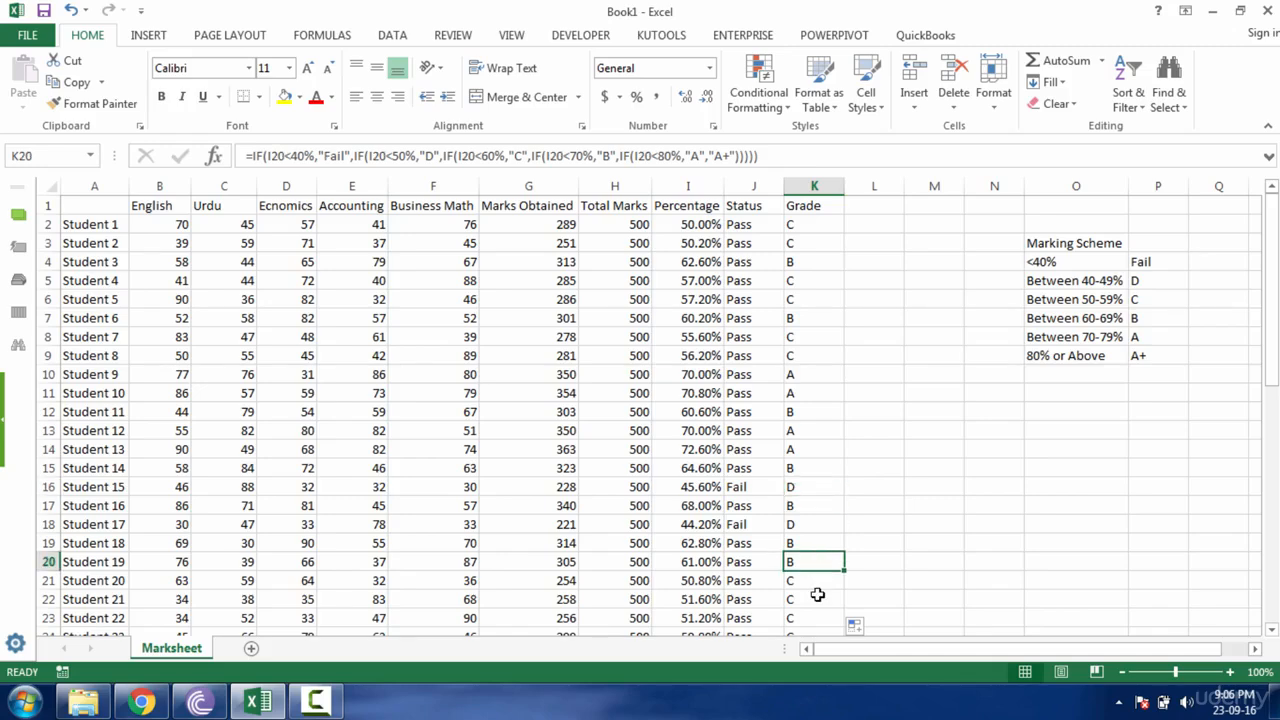
pyautogui.click(820, 597)
pyautogui.moveTo(1271, 385)
pyautogui.mouseDown()
pyautogui.moveTo(1268, 622)
pyautogui.moveTo(1270, 385)
pyautogui.mouseUp()
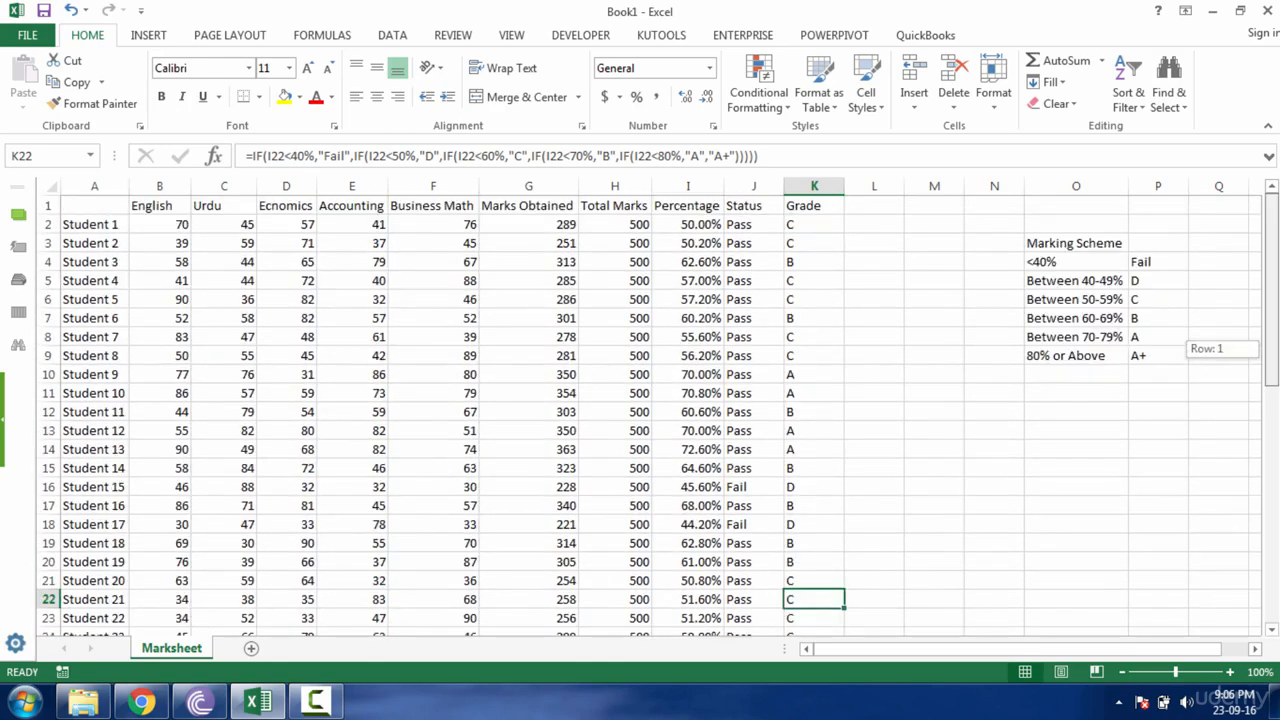
# Test the grade formula by setting Student 1's percentage in I2 to 80%, and undo that change.
pyautogui.click(697, 222)
pyautogui.write('80%')
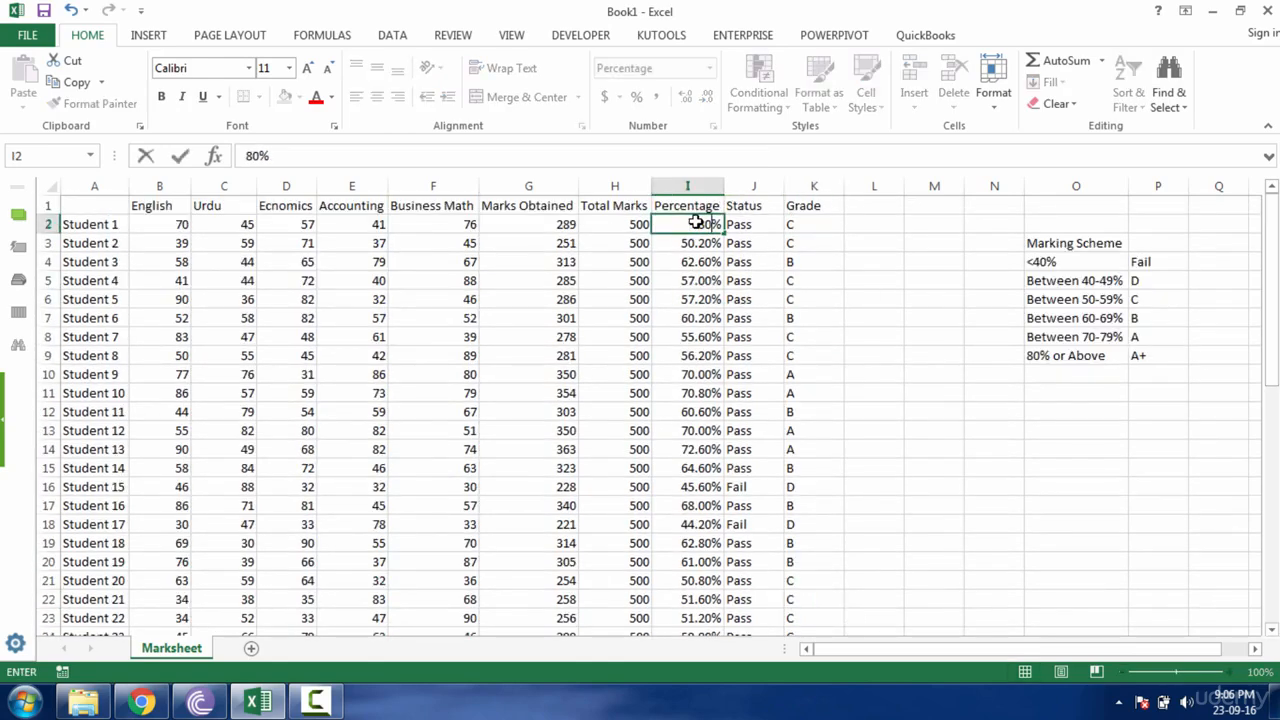
pyautogui.press('Return')
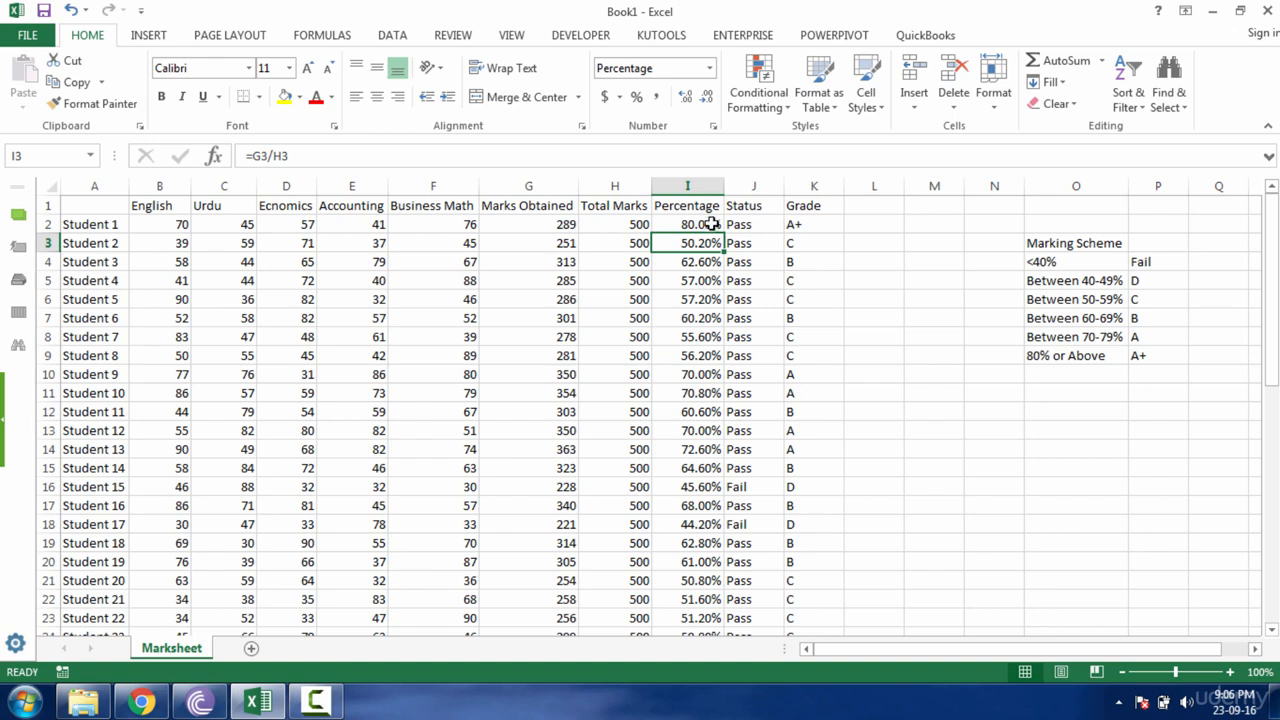
pyautogui.click(711, 225)
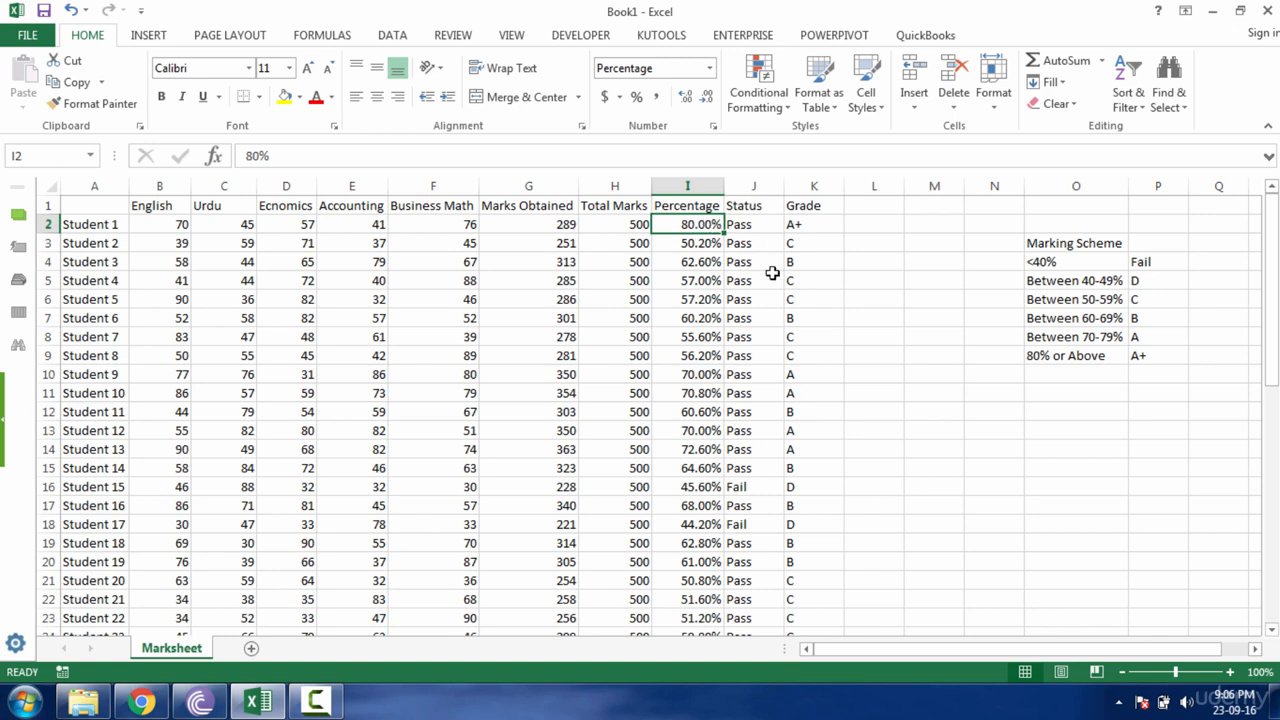
pyautogui.hotkey('ctrl', 'z')
pyautogui.click(811, 207)
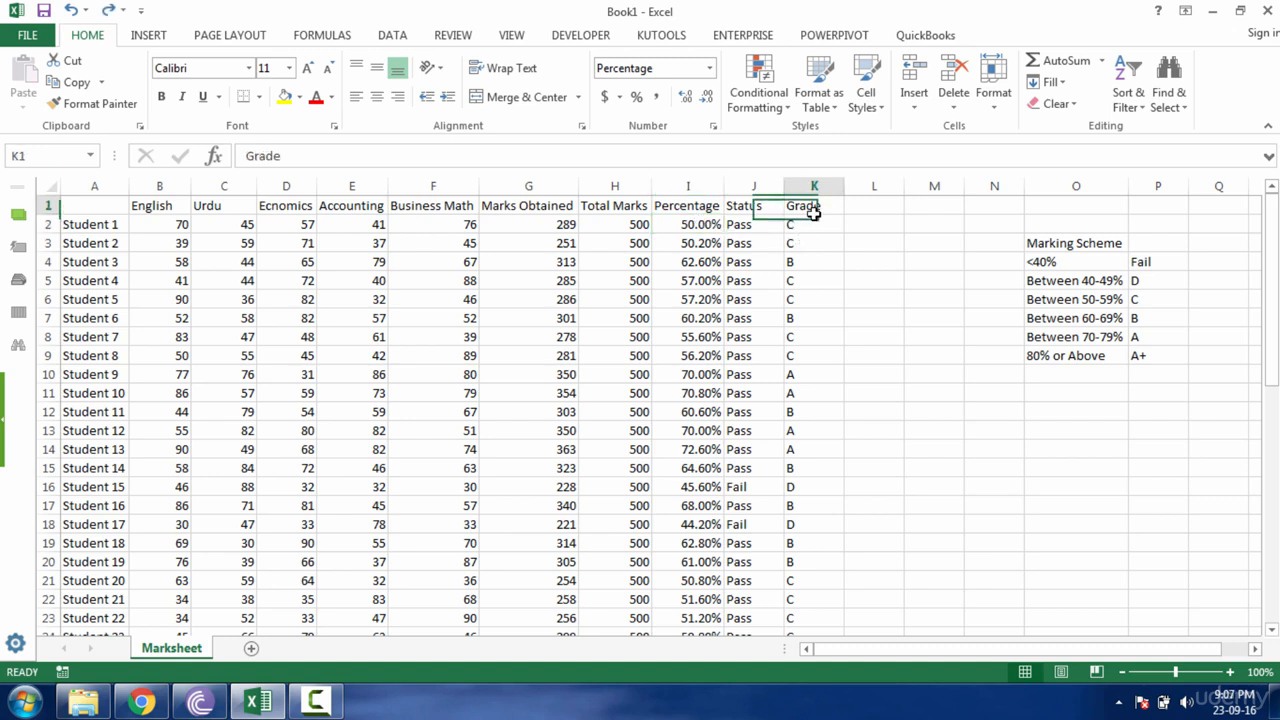